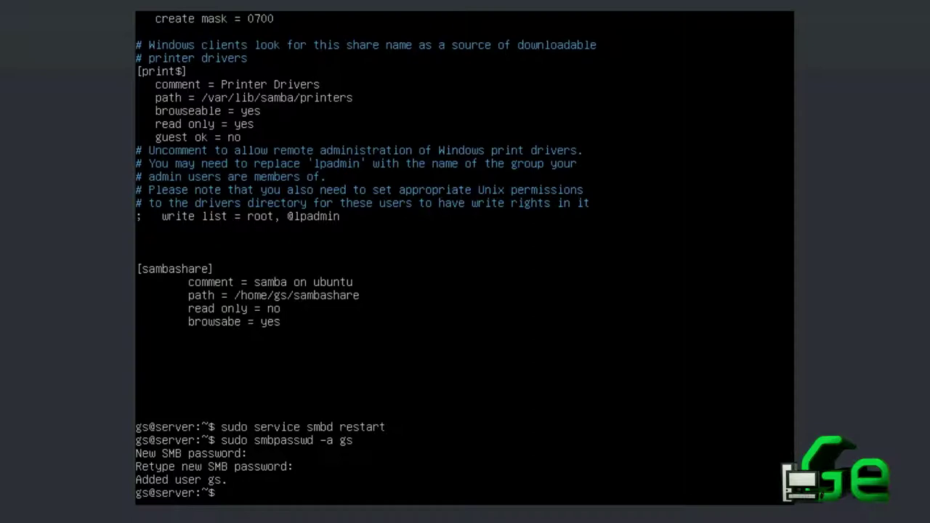
Step: Display the server's network interface configuration with ifconfig
{"action": "type", "text": "condifg"}
{"action": "key", "text": "Return"}
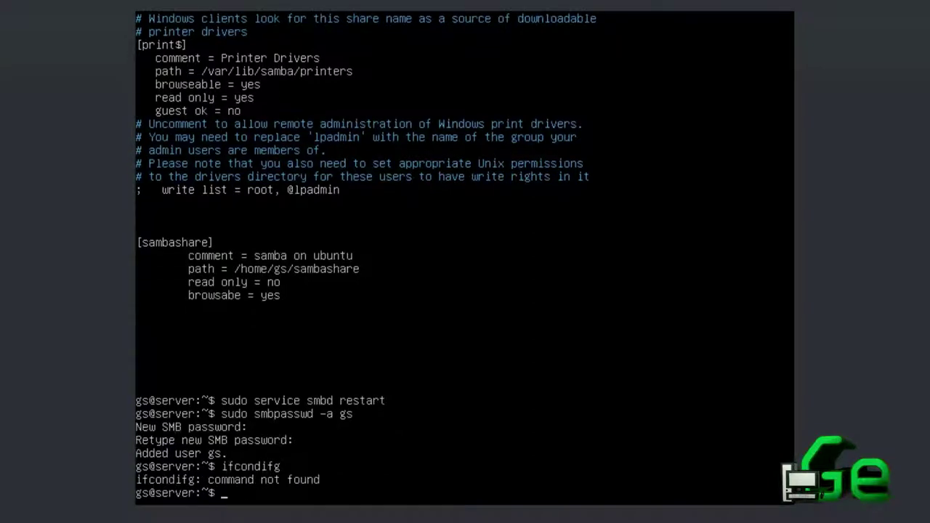
{"action": "type", "text": "ifconfig"}
{"action": "key", "text": "Return"}
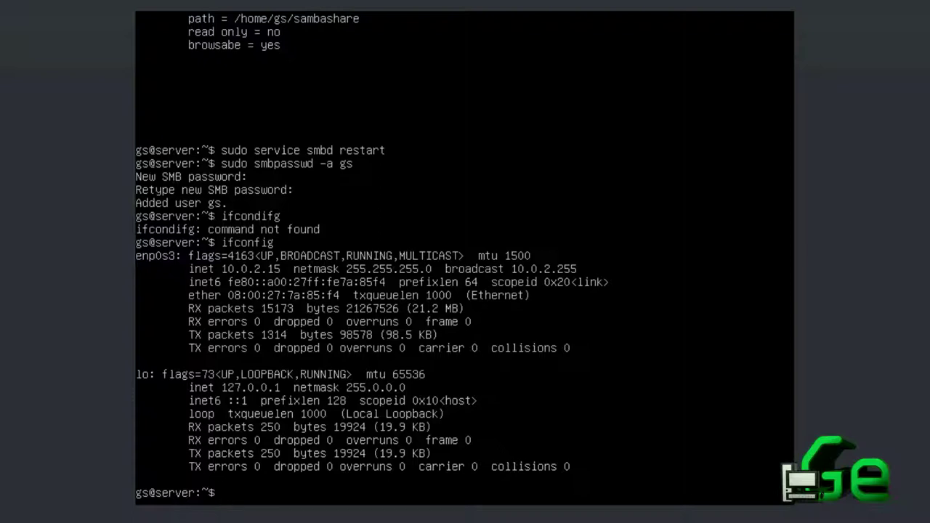
{"action": "type", "text": "sambashare/"}
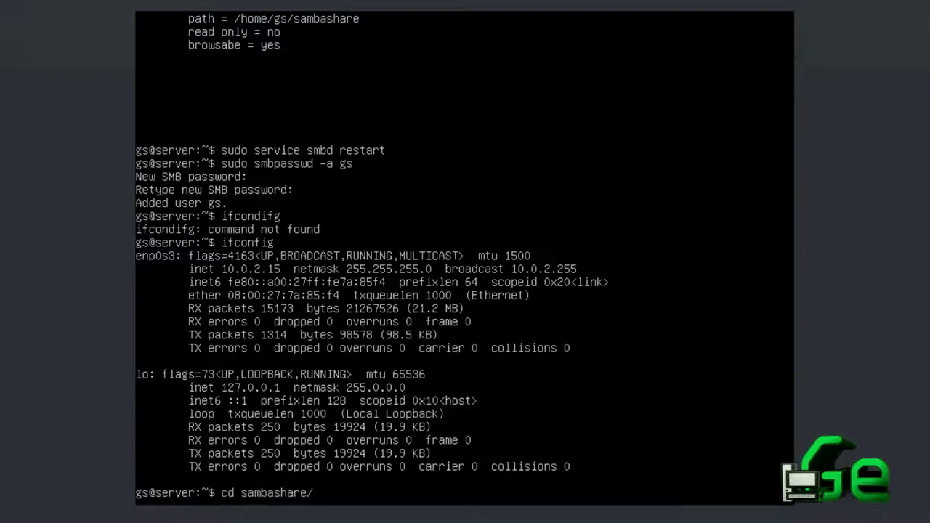
{"action": "key", "text": "BackSpace"}
{"action": "key", "text": "BackSpace"}
{"action": "key", "text": "BackSpace"}
{"action": "key", "text": "BackSpace"}
{"action": "key", "text": "BackSpace"}
{"action": "key", "text": "BackSpace"}
{"action": "key", "text": "BackSpace"}
{"action": "key", "text": "BackSpace"}
{"action": "key", "text": "BackSpace"}
{"action": "key", "text": "BackSpace"}
{"action": "key", "text": "BackSpace"}
{"action": "key", "text": "BackSpace"}
{"action": "key", "text": "BackSpace"}
{"action": "key", "text": "BackSpace"}
Step: List the home directory, then change into the sambashare folder and list its contents
{"action": "type", "text": "ls"}
{"action": "key", "text": "Return"}
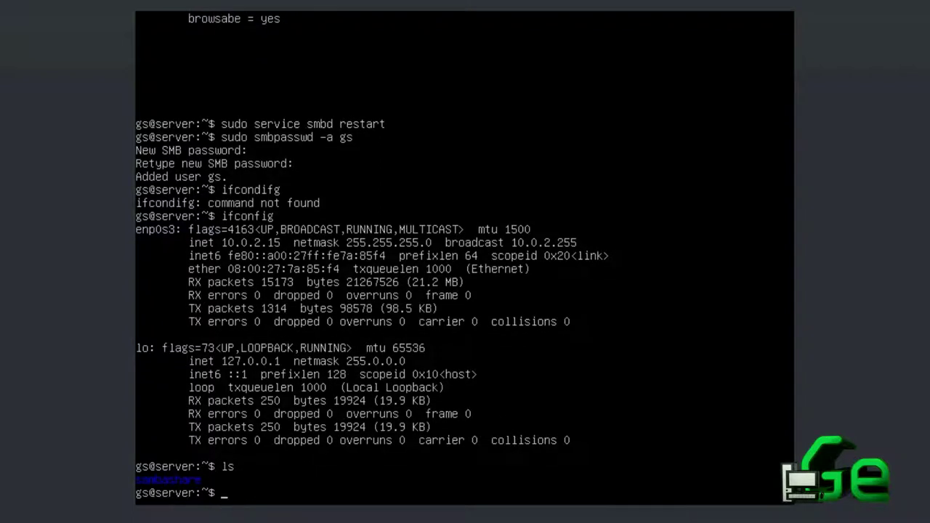
{"action": "type", "text": "cd sa"}
{"action": "key", "text": "Tab"}
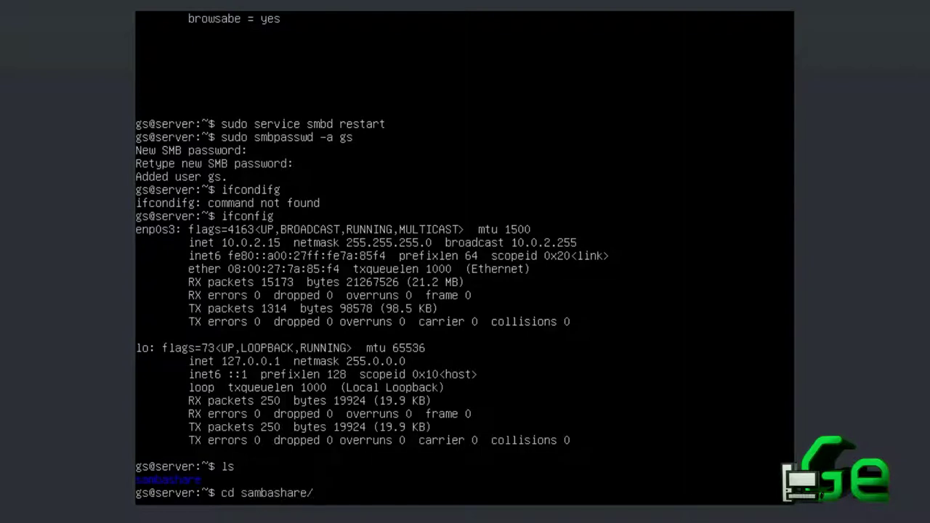
{"action": "key", "text": "Return"}
{"action": "type", "text": "ls"}
{"action": "key", "text": "Return"}
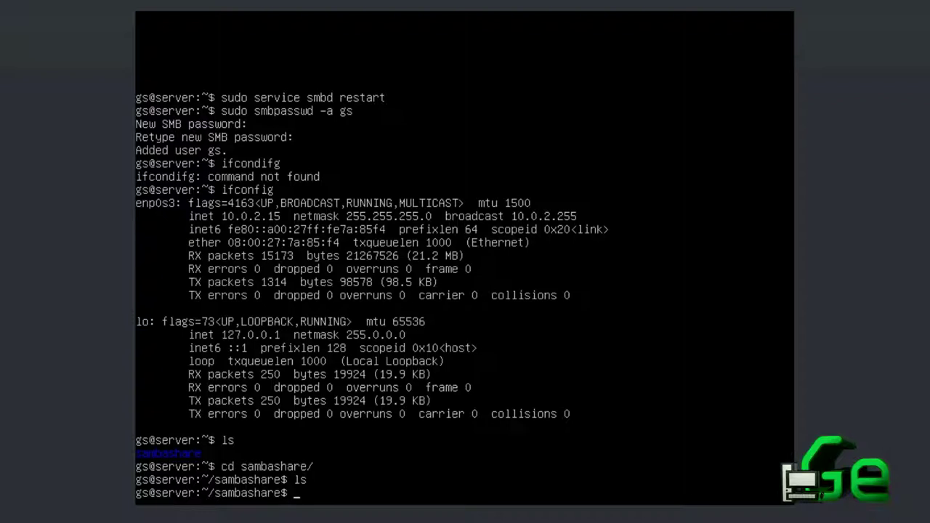
Step: Create teste.txt with nano in the sambashare folder, containing "aqui eu vou escrever qualquer coisa !", and save it
{"action": "type", "text": "nano teste.txt"}
{"action": "key", "text": "Return"}
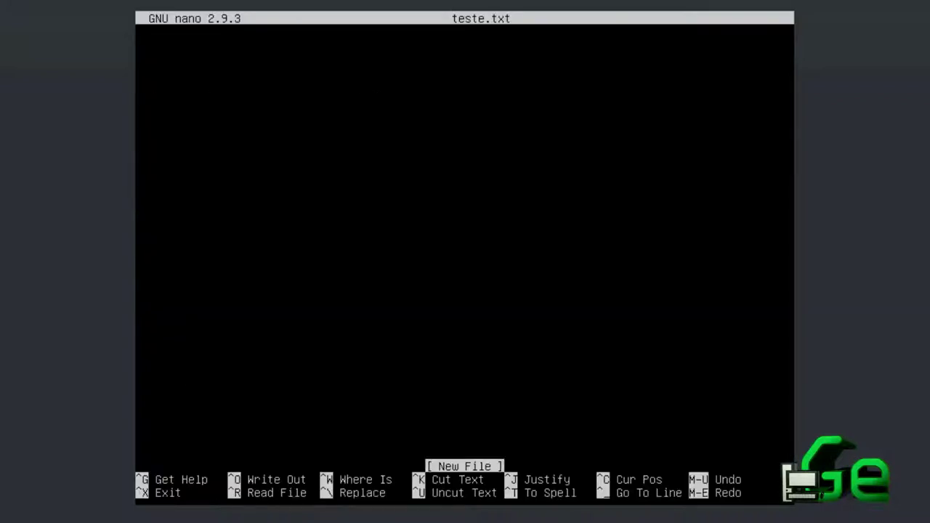
{"action": "type", "text": "aqui eu vou es"}
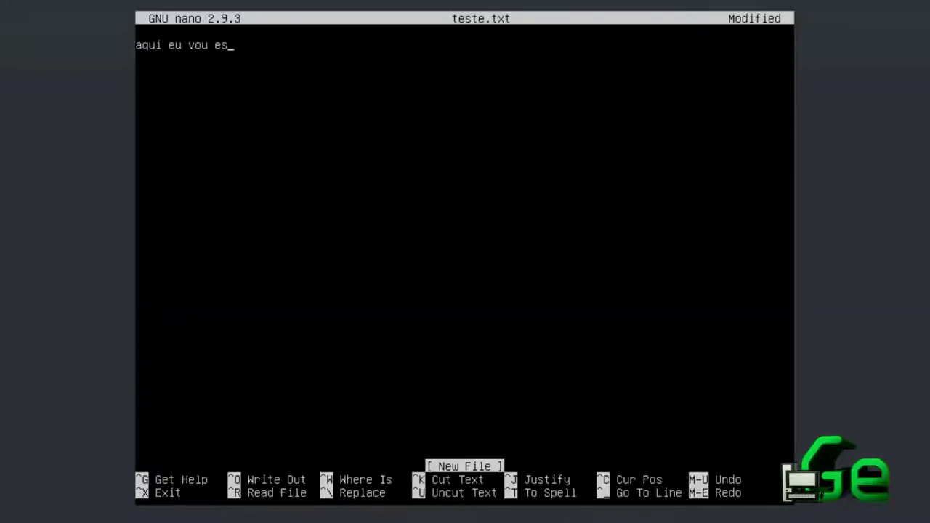
{"action": "type", "text": "crever qual"}
{"action": "key", "text": "Tab"}
{"action": "type", "text": "que"}
{"action": "key", "text": "BackSpace"}
{"action": "key", "text": "BackSpace"}
{"action": "key", "text": "BackSpace"}
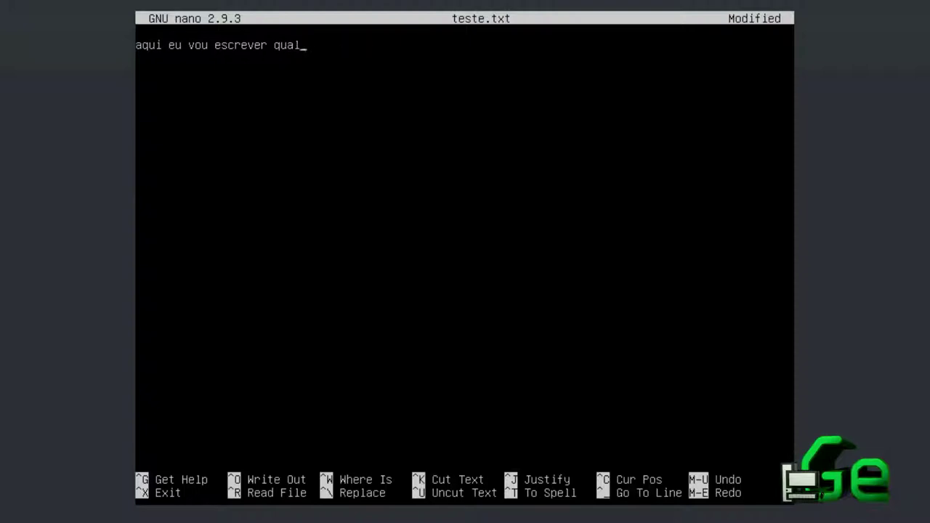
{"action": "type", "text": "quer coisa !"}
{"action": "key", "text": "ctrl+x"}
{"action": "key", "text": "y"}
{"action": "key", "text": "Return"}
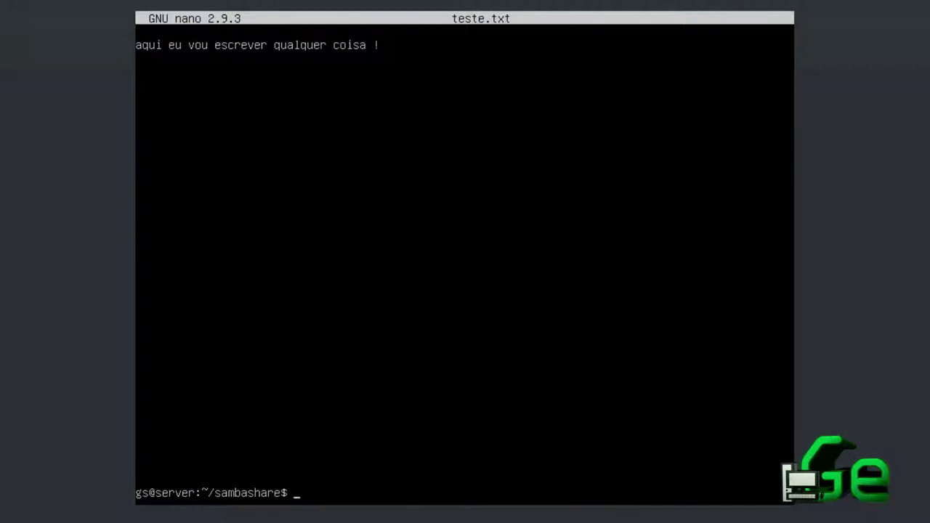
{"action": "key", "text": "Up"}
{"action": "key", "text": "Up"}
{"action": "key", "text": "Up"}
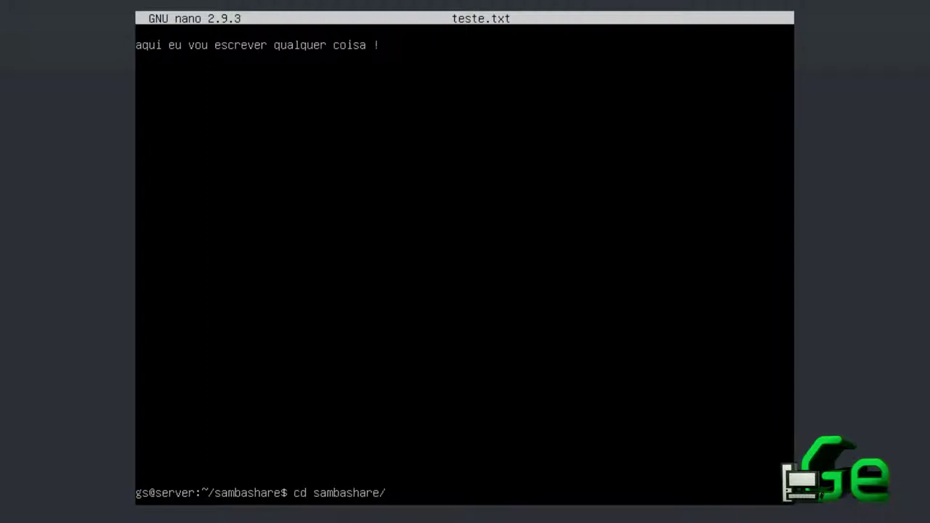
{"action": "key", "text": "Up"}
{"action": "key", "text": "Up"}
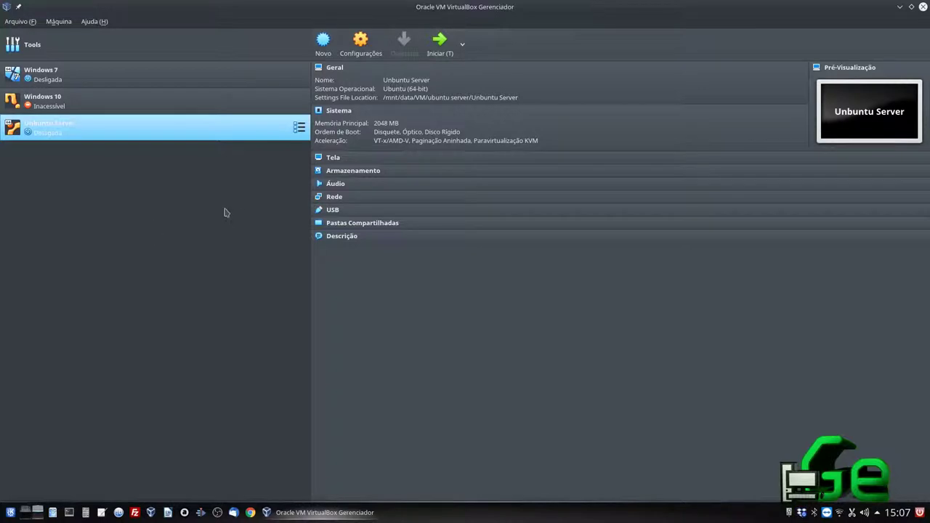
{"action": "left_click", "coordinate": [210, 79]}
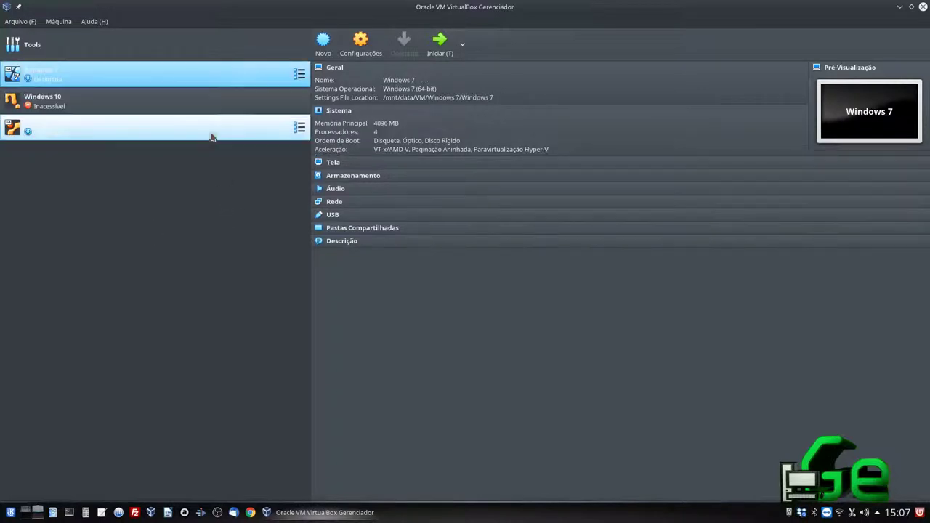
{"action": "left_click", "coordinate": [210, 137]}
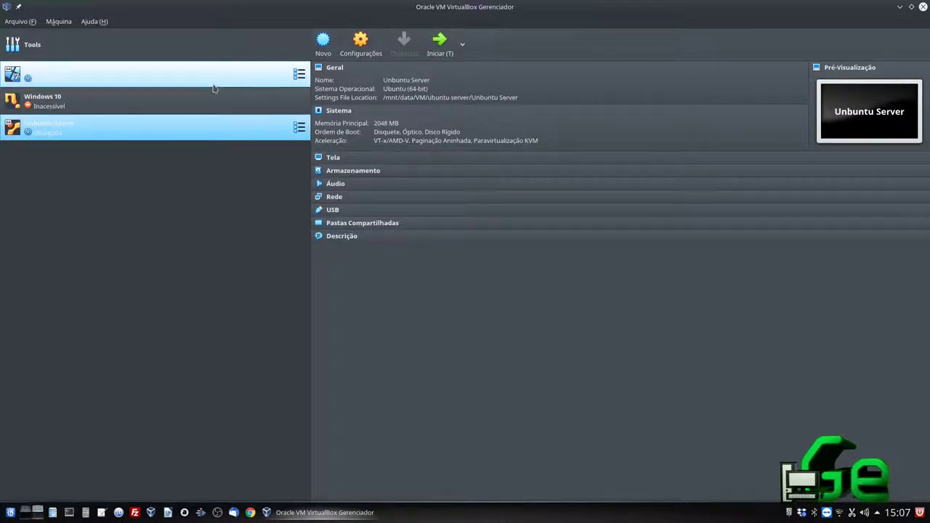
{"action": "left_click", "coordinate": [213, 84]}
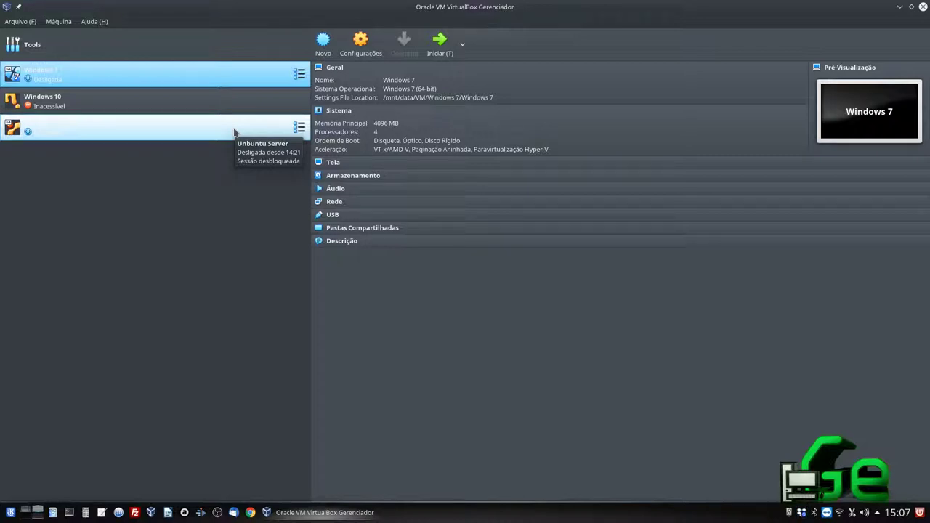
Step: Set network Adaptador 1 of the Unbuntu Server machine to NAT, switch it to Placa em modo Bridge, and accept the settings
{"action": "left_click", "coordinate": [211, 135]}
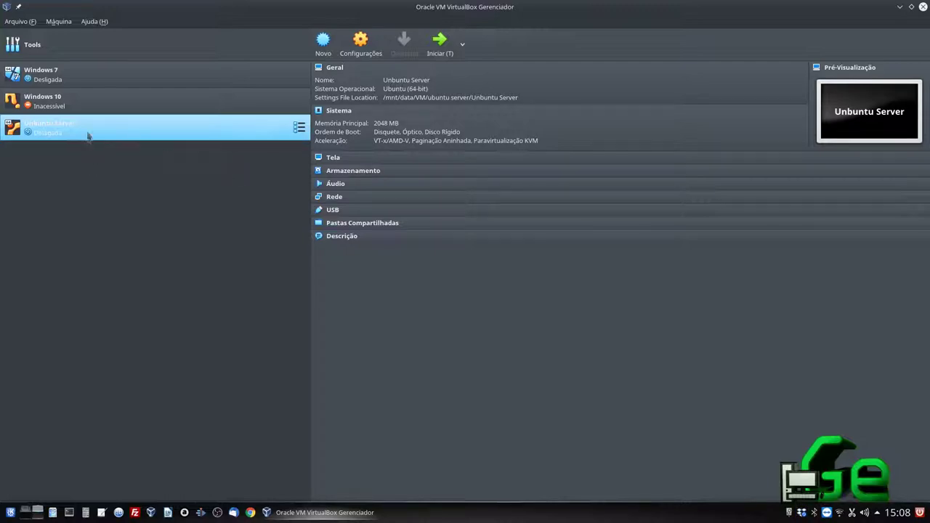
{"action": "left_click", "coordinate": [349, 47]}
{"action": "left_click", "coordinate": [149, 201]}
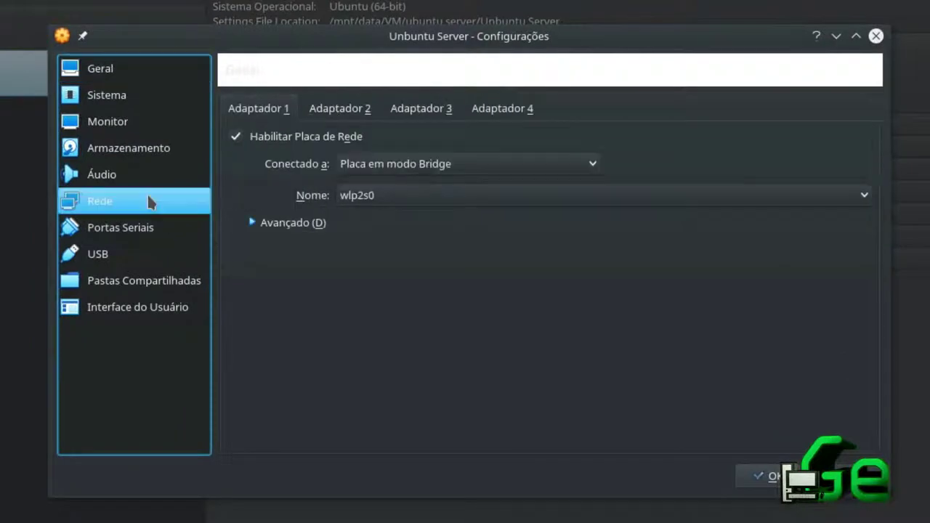
{"action": "left_click", "coordinate": [440, 168]}
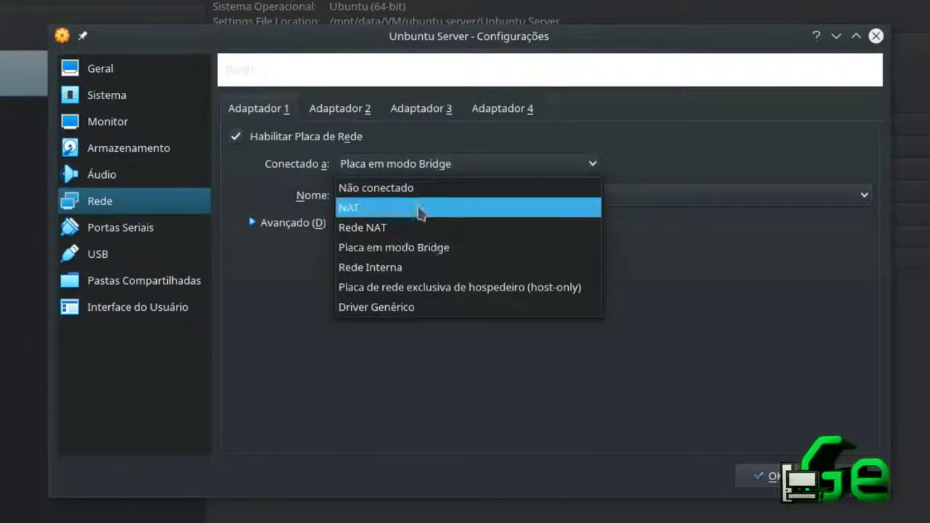
{"action": "left_click", "coordinate": [420, 210]}
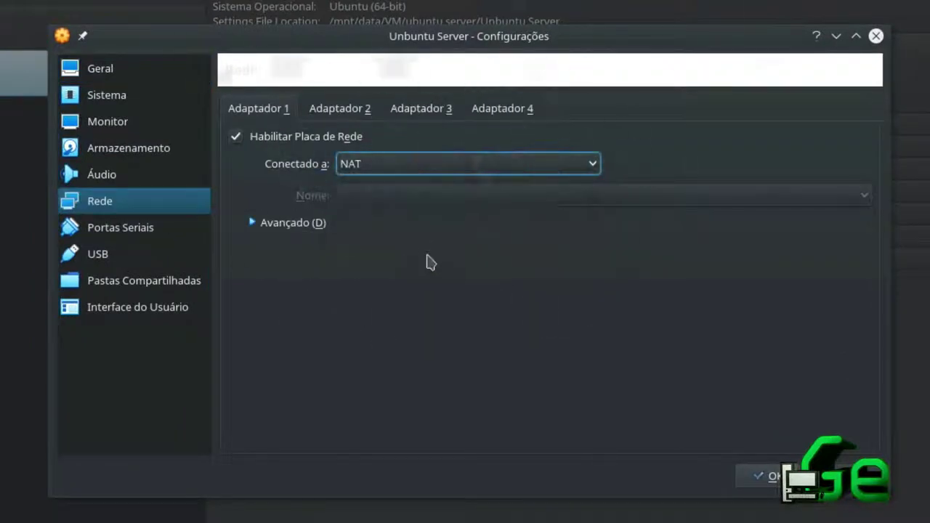
{"action": "left_click", "coordinate": [353, 169]}
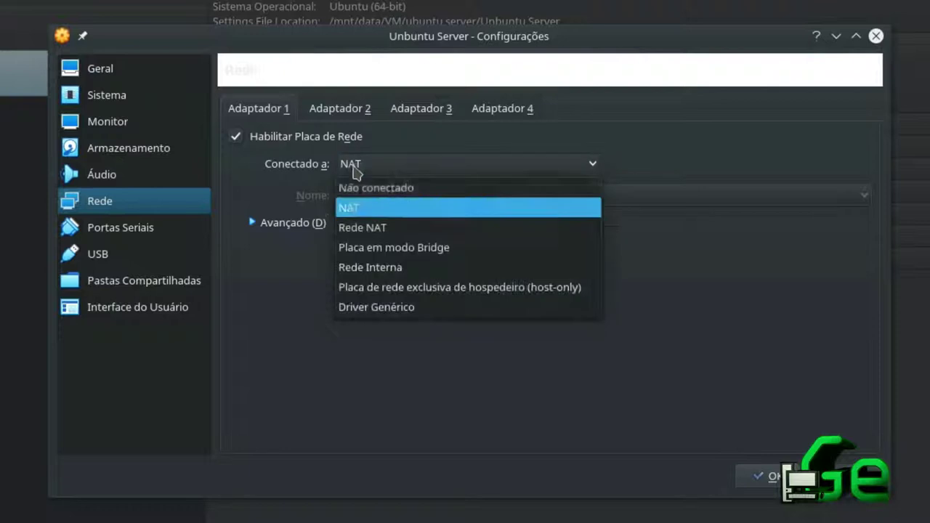
{"action": "left_click", "coordinate": [388, 249]}
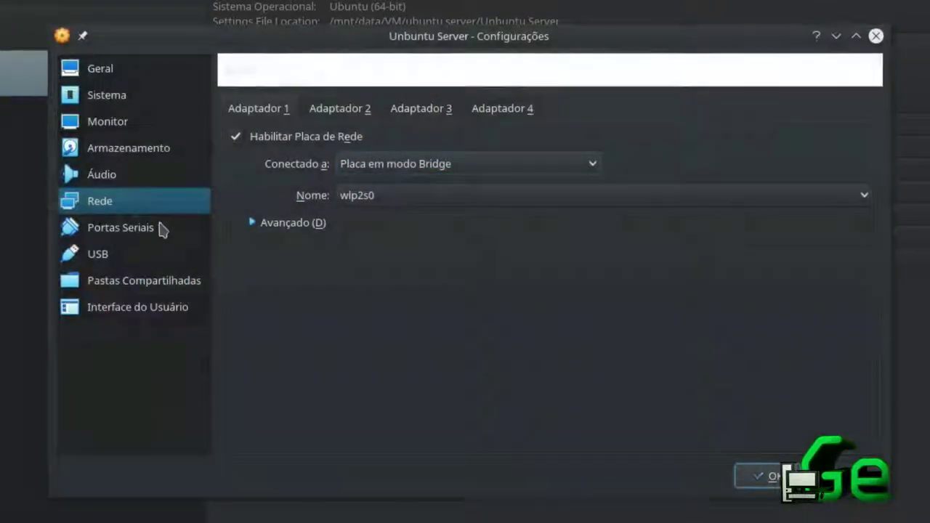
{"action": "key", "text": "Return"}
Step: Attach network Adaptador 1 of the Windows 7 machine to Placa em modo Bridge and close its settings
{"action": "left_click", "coordinate": [102, 4]}
{"action": "right_click", "coordinate": [102, 4]}
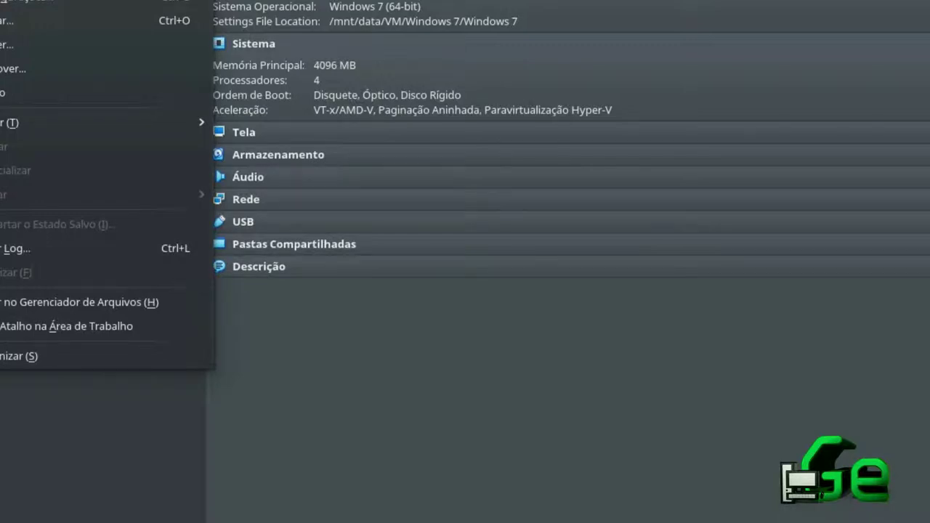
{"action": "key", "text": "Escape"}
{"action": "key", "text": "ctrl+s"}
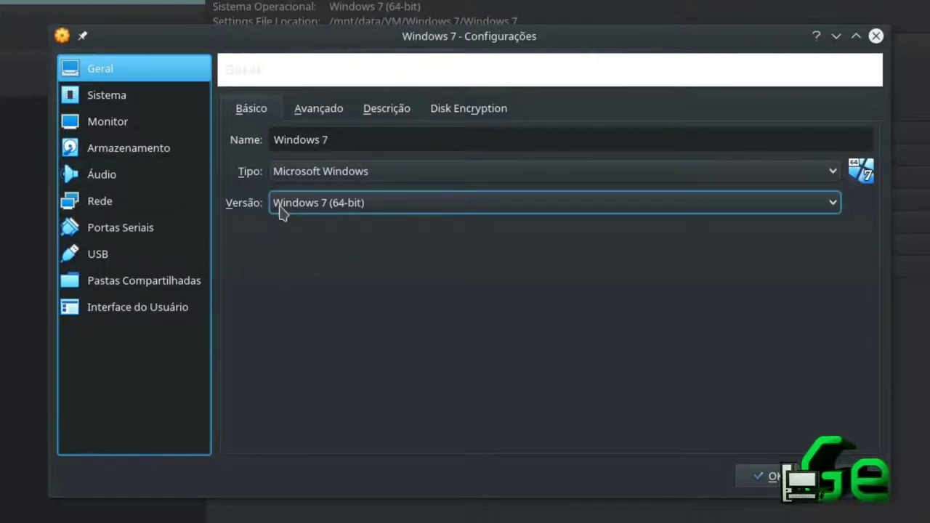
{"action": "left_click", "coordinate": [138, 226]}
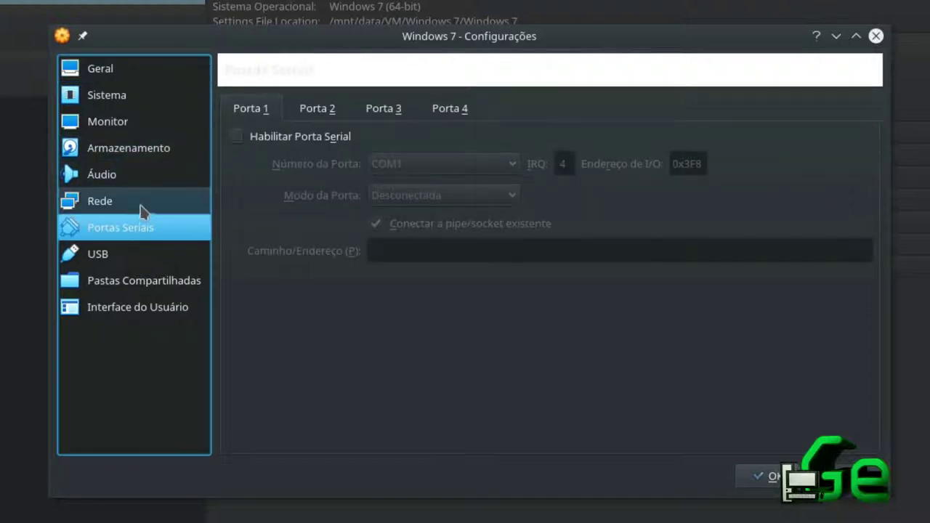
{"action": "left_click", "coordinate": [141, 207]}
{"action": "left_click", "coordinate": [362, 164]}
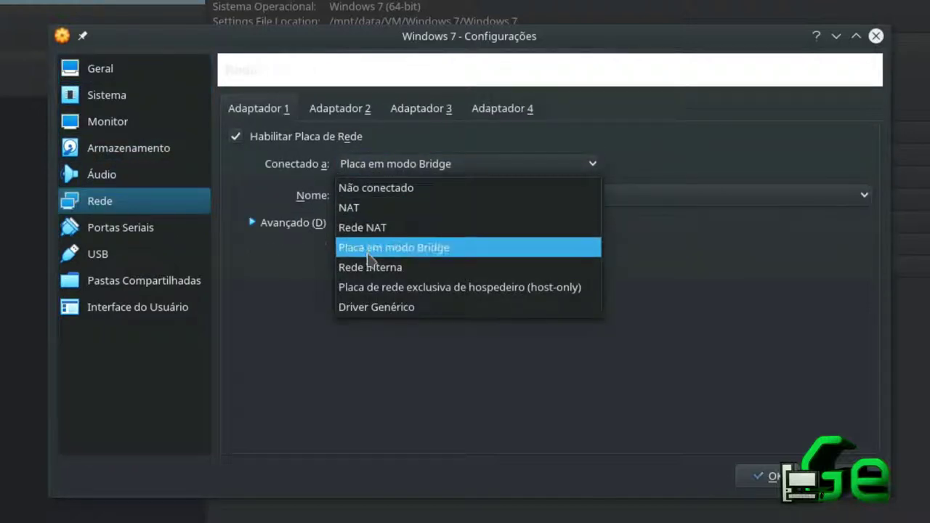
{"action": "left_click", "coordinate": [393, 248]}
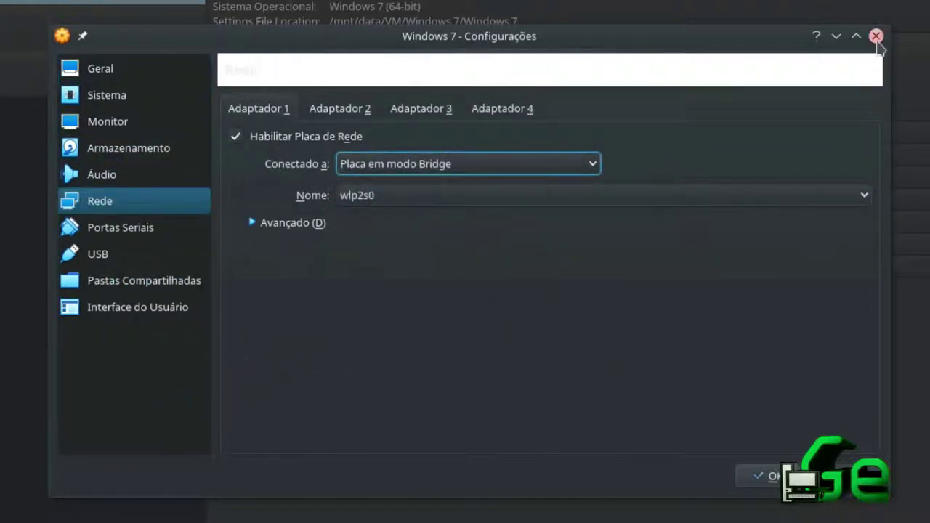
{"action": "key", "text": "Return"}
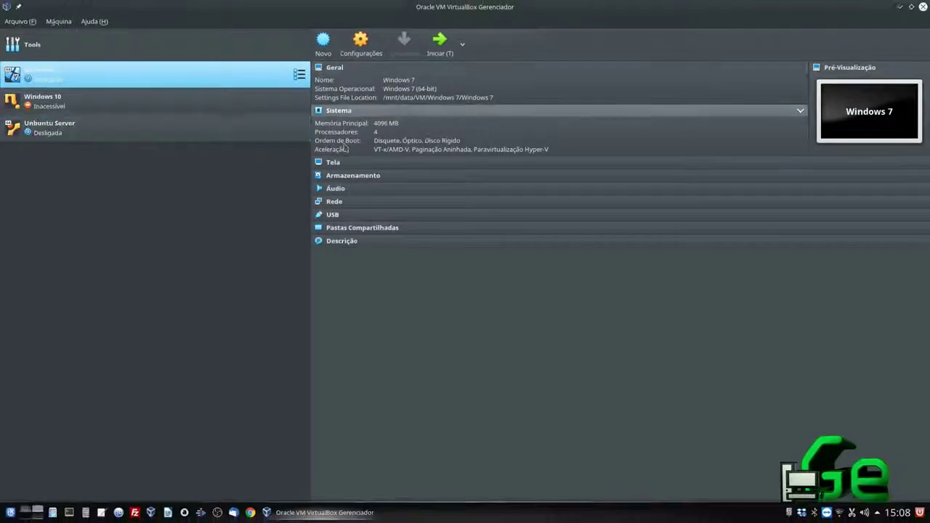
Step: Start the Unbuntu Server and Windows 7 virtual machines
{"action": "left_click", "coordinate": [213, 125]}
{"action": "left_click", "coordinate": [437, 50]}
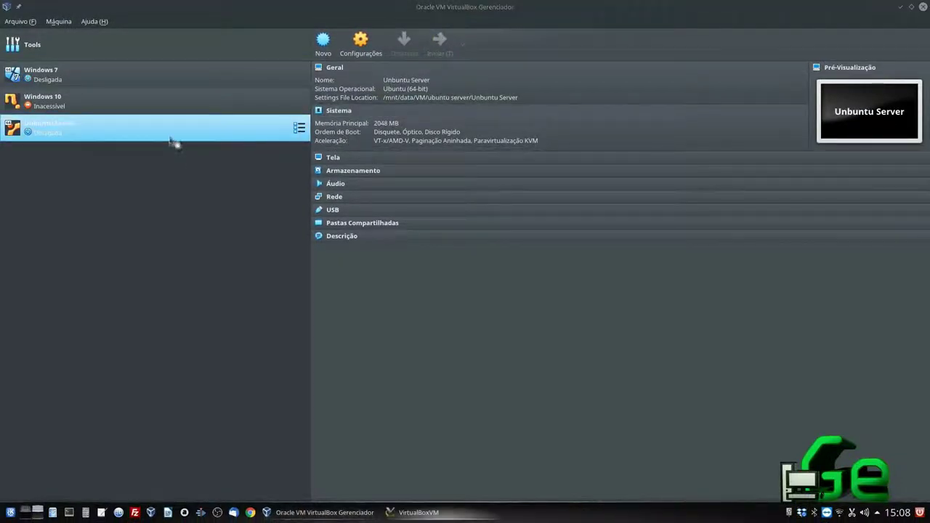
{"action": "left_click", "coordinate": [300, 513]}
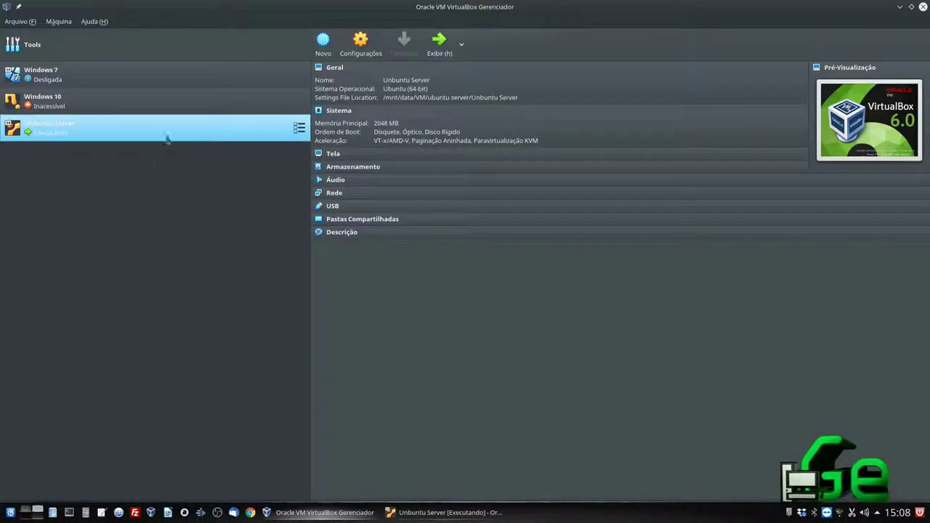
{"action": "left_click", "coordinate": [187, 82]}
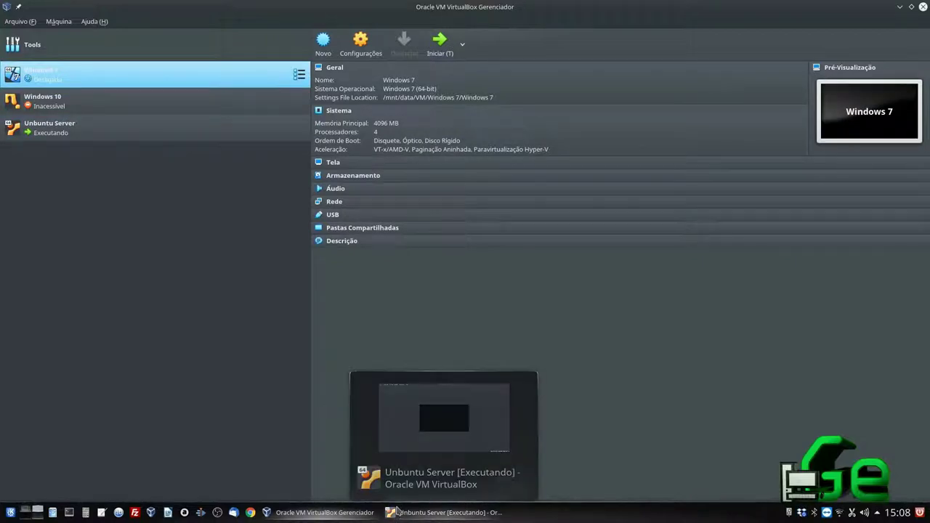
{"action": "left_click", "coordinate": [436, 48]}
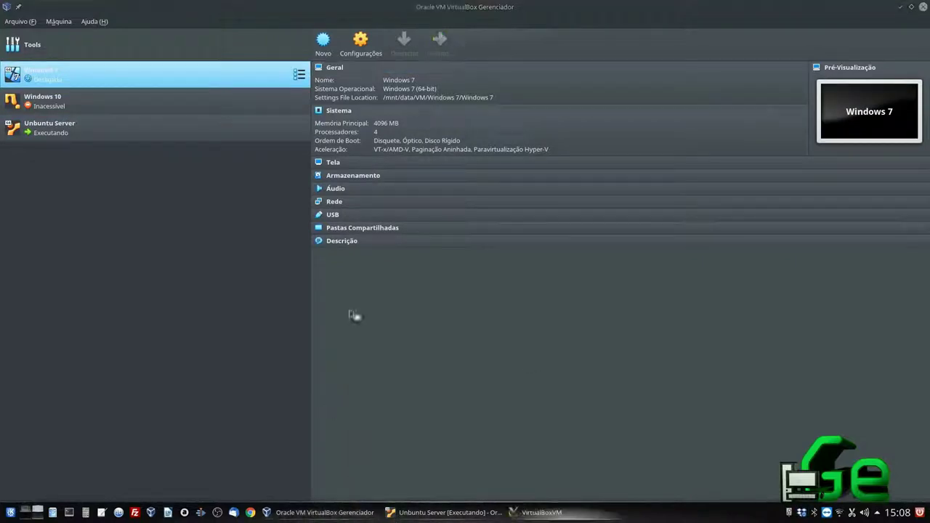
Step: Check the boot progress of both virtual machines, ending on the Unbuntu Server window
{"action": "left_click", "coordinate": [480, 513]}
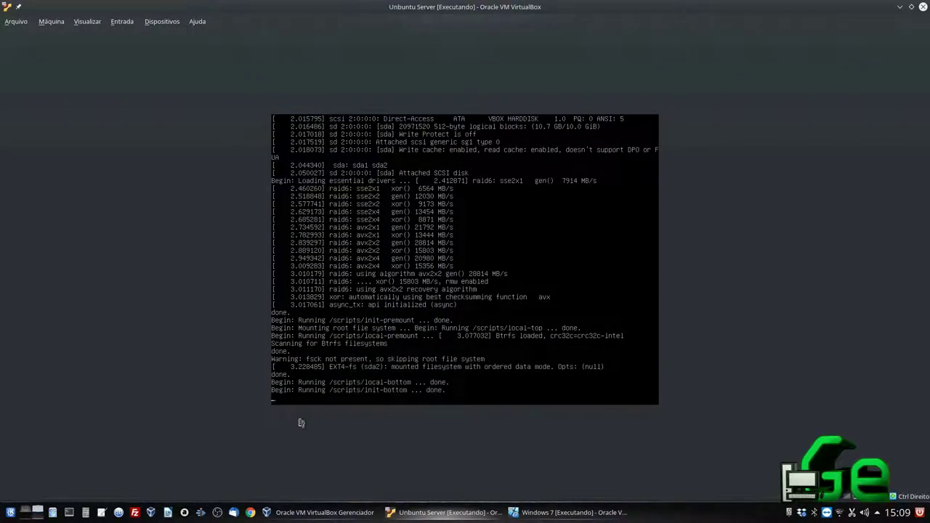
{"action": "left_click", "coordinate": [543, 513]}
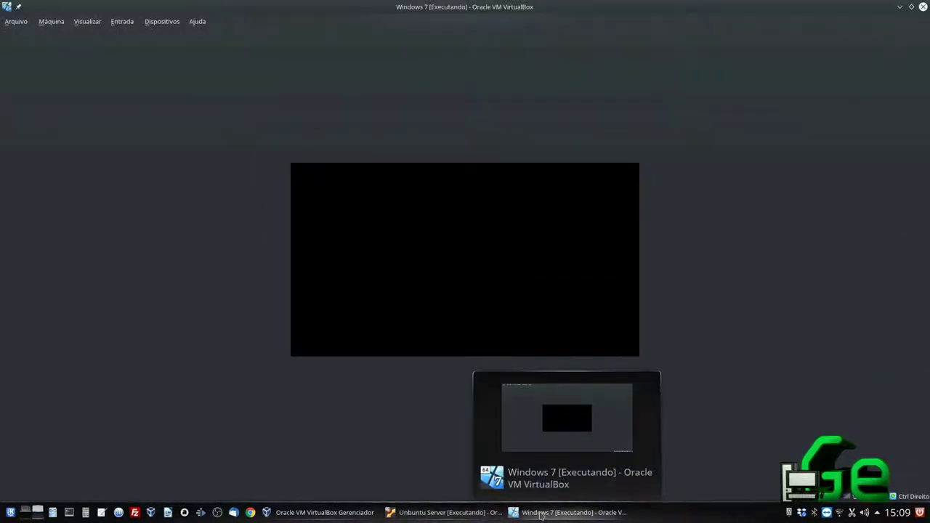
{"action": "mouse_move", "coordinate": [431, 516]}
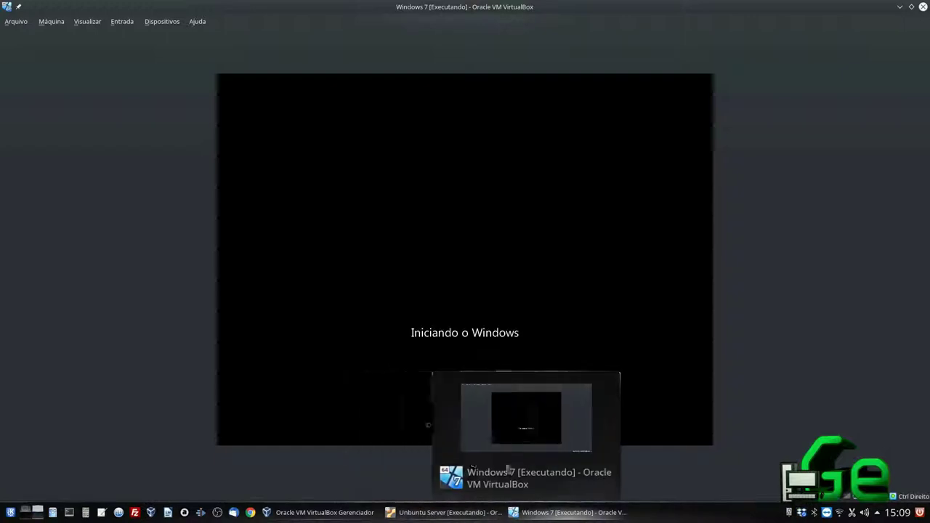
{"action": "left_click", "coordinate": [394, 515]}
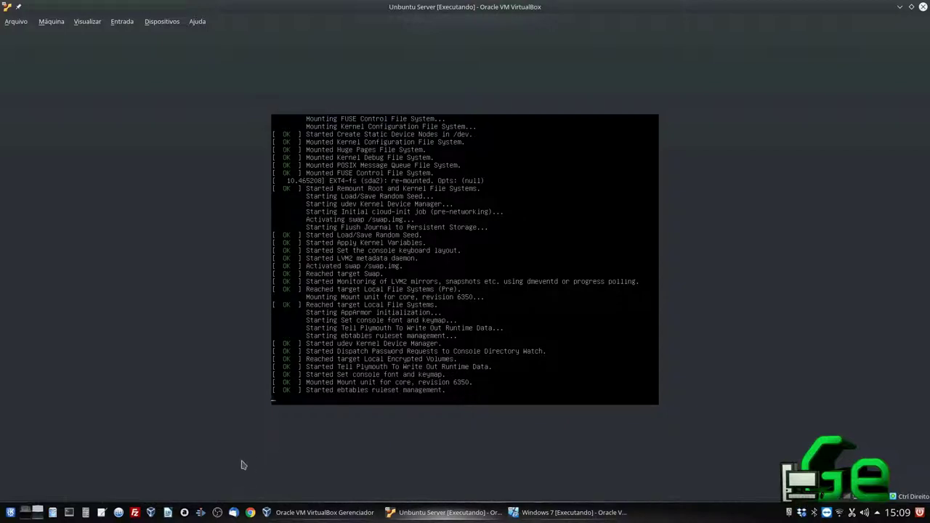
{"action": "left_click", "coordinate": [44, 513]}
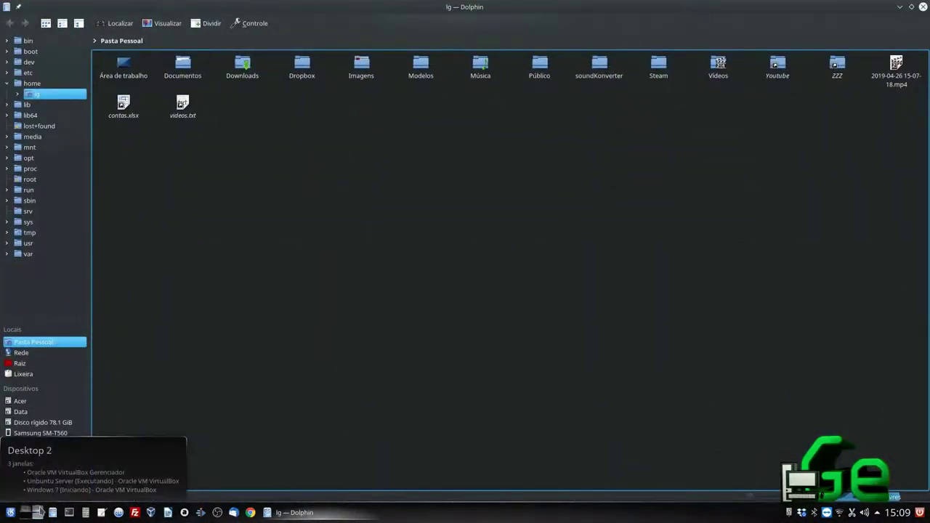
{"action": "left_click", "coordinate": [38, 512]}
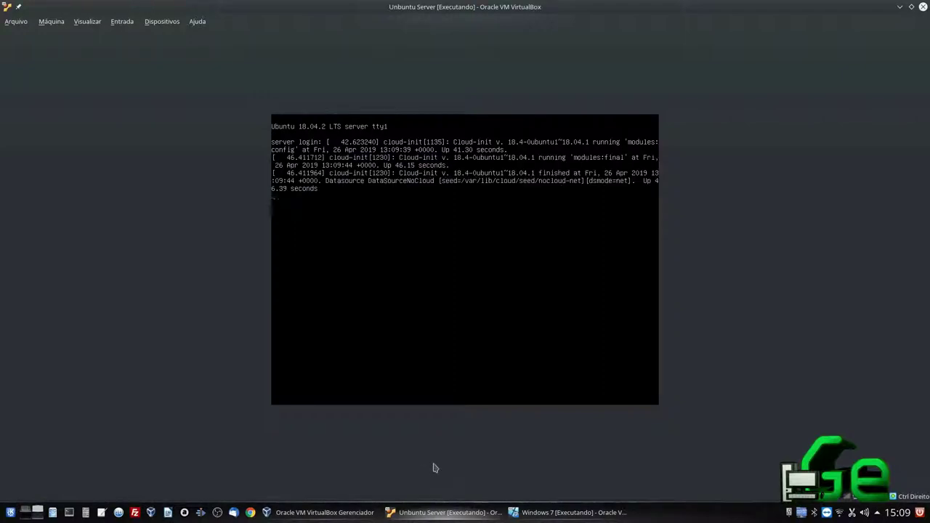
Step: Log in at the Ubuntu server console as gs with the account password
{"action": "key", "text": "Return"}
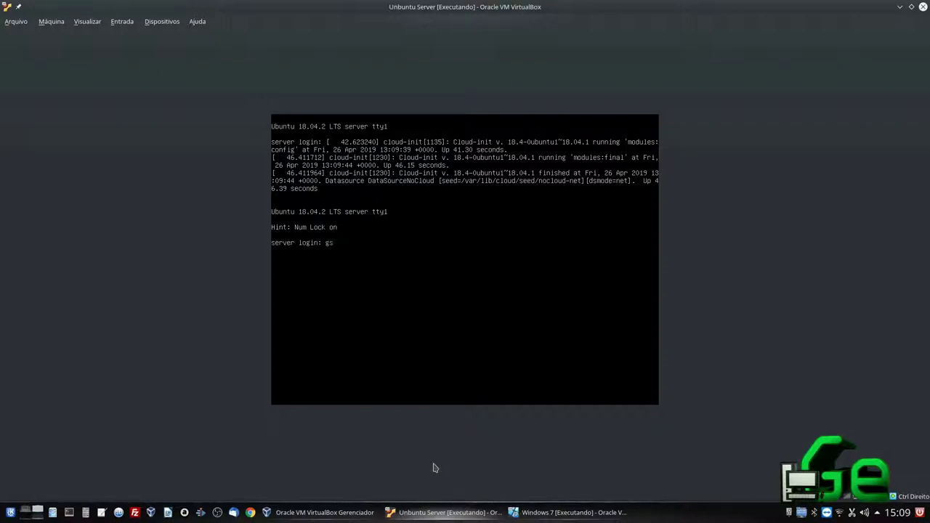
{"action": "type", "text": "gs"}
{"action": "key", "text": "Return"}
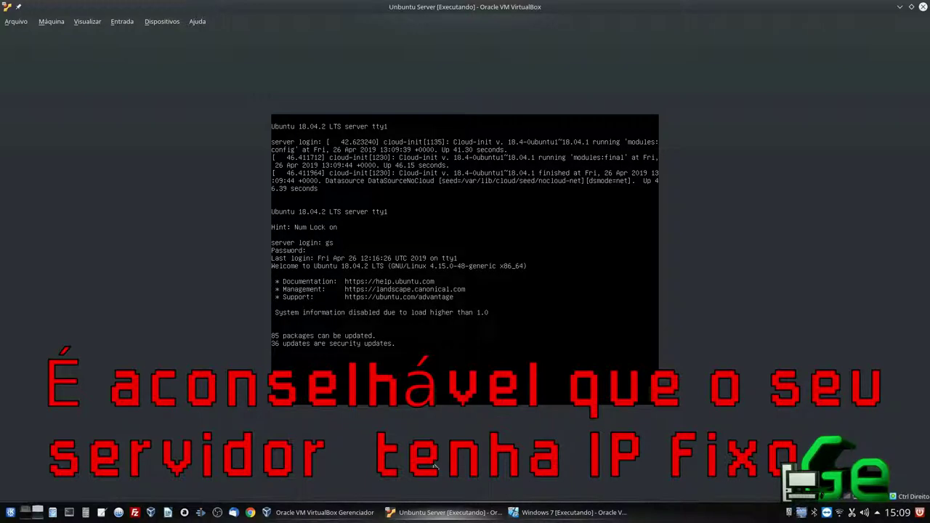
{"action": "type", "text": "fconfig"}
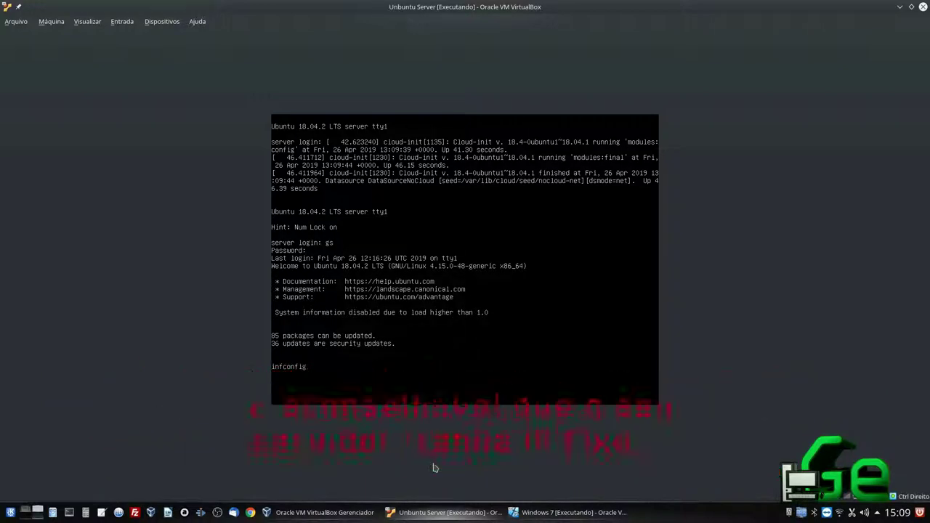
{"action": "key", "text": "BackSpace"}
{"action": "key", "text": "BackSpace"}
{"action": "key", "text": "BackSpace"}
{"action": "key", "text": "BackSpace"}
{"action": "key", "text": "BackSpace"}
{"action": "key", "text": "BackSpace"}
{"action": "key", "text": "BackSpace"}
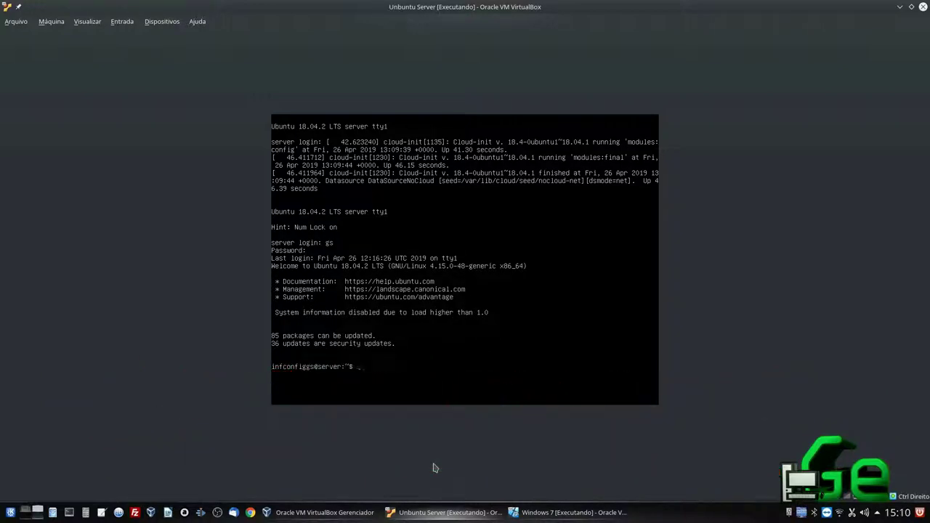
Step: Run ifconfig on the server to display its network configuration and IP address
{"action": "type", "text": "ifconfig"}
{"action": "key", "text": "Return"}
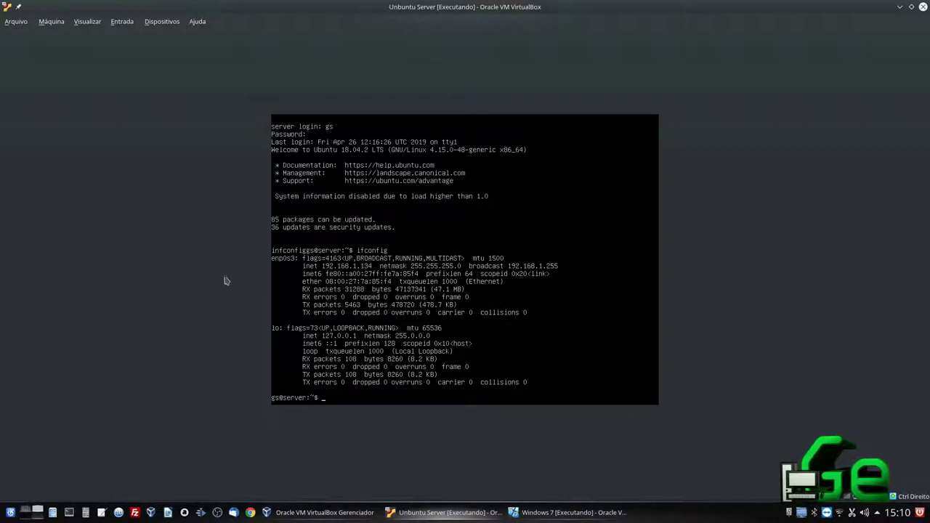
Step: Switch to the Windows 7 virtual machine and sign in with the account password
{"action": "left_click", "coordinate": [560, 513]}
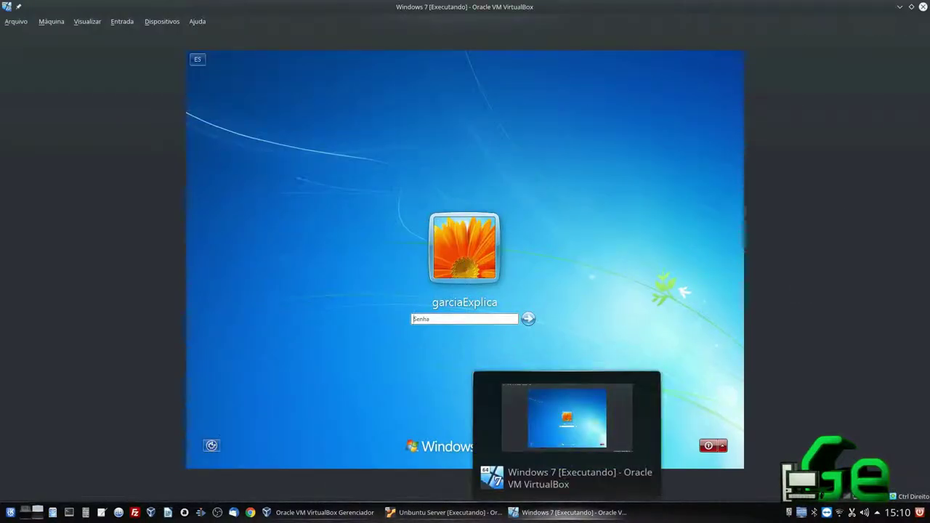
{"action": "left_click", "coordinate": [456, 318]}
{"action": "type", "text": "******"}
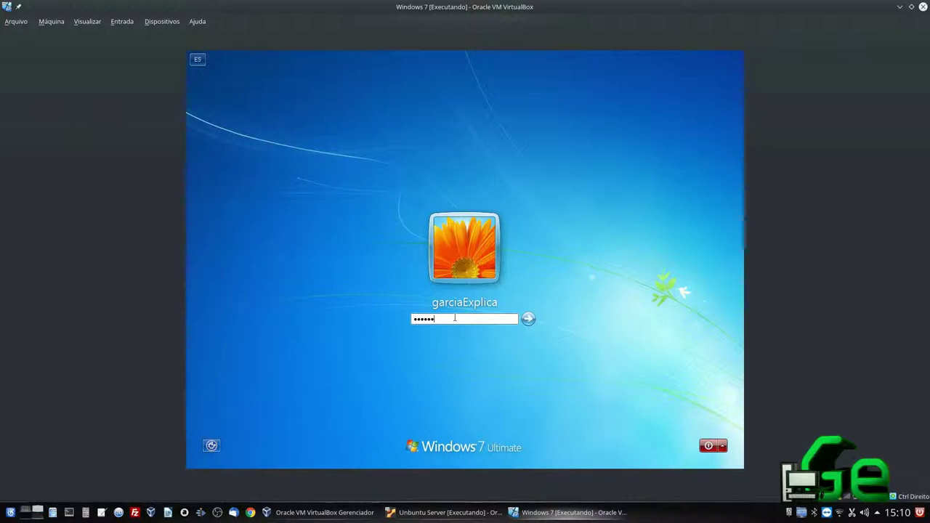
{"action": "key", "text": "Return"}
Step: Switch to the Dolphin file manager on the host's other desktop and select the whole path of the home folder for editing
{"action": "left_click", "coordinate": [439, 513]}
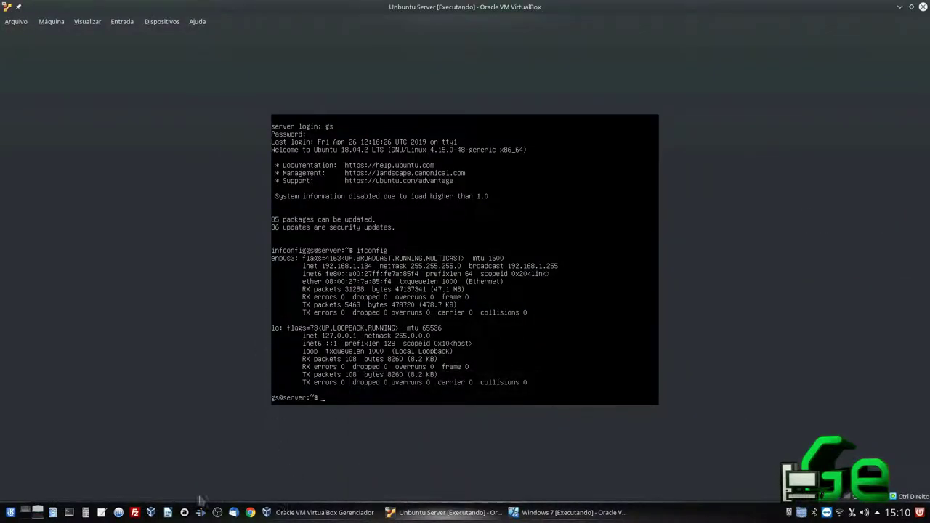
{"action": "left_click", "coordinate": [43, 515]}
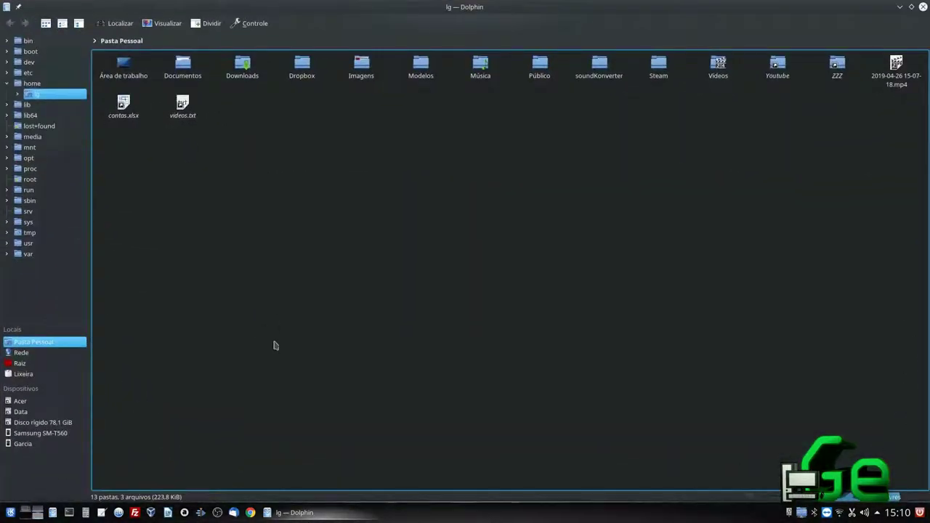
{"action": "left_click", "coordinate": [161, 43]}
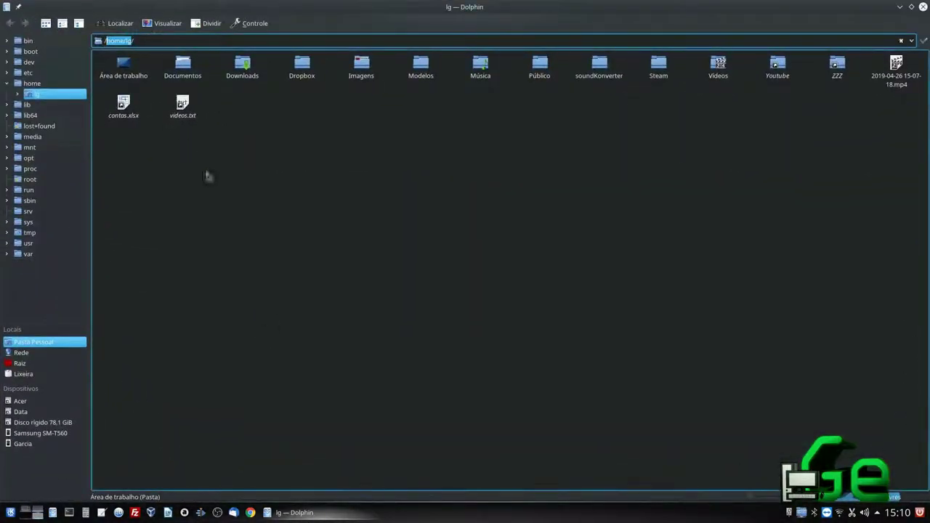
{"action": "left_click", "coordinate": [161, 40]}
{"action": "triple_click", "coordinate": [154, 38]}
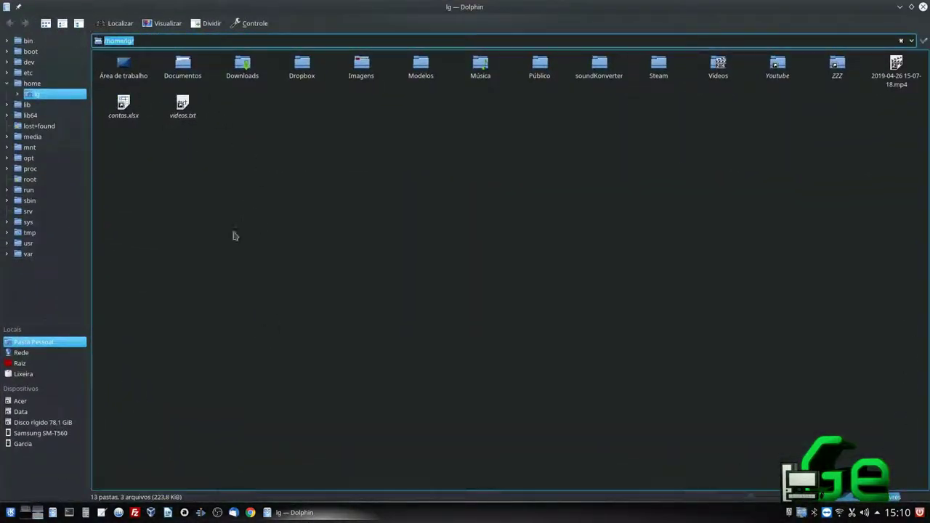
Step: Browse Rede through Compartilhamentos do Samba and Workgroup to the Server's sambashare folder, then cancel its authentication request and dismiss the error
{"action": "left_click", "coordinate": [29, 354]}
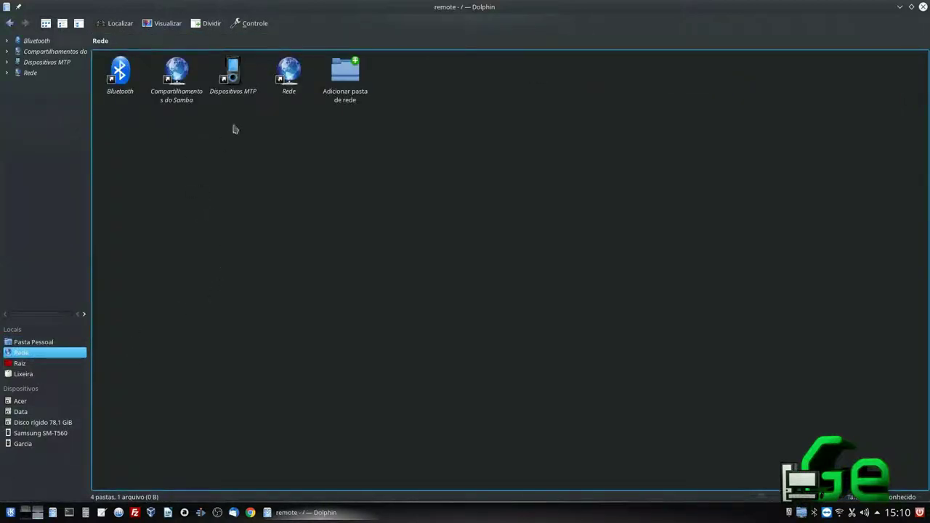
{"action": "left_click", "coordinate": [175, 76]}
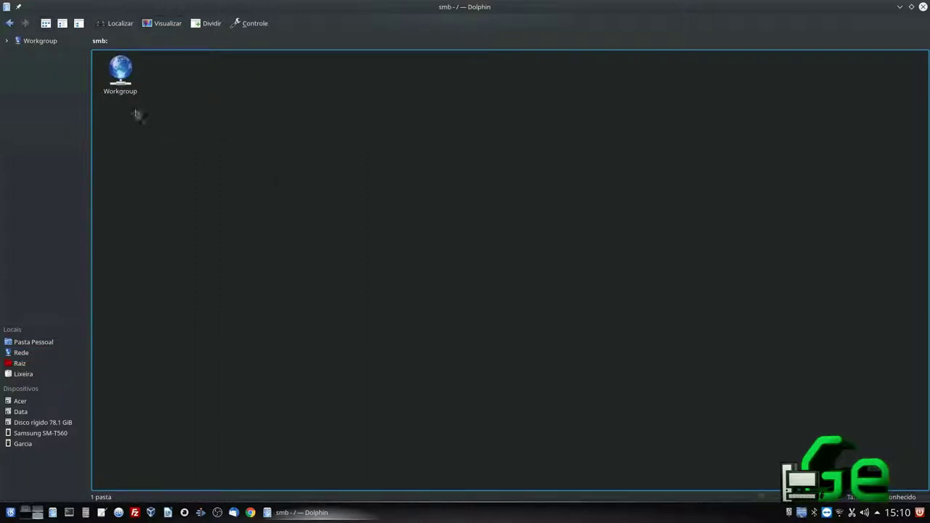
{"action": "left_click", "coordinate": [118, 73]}
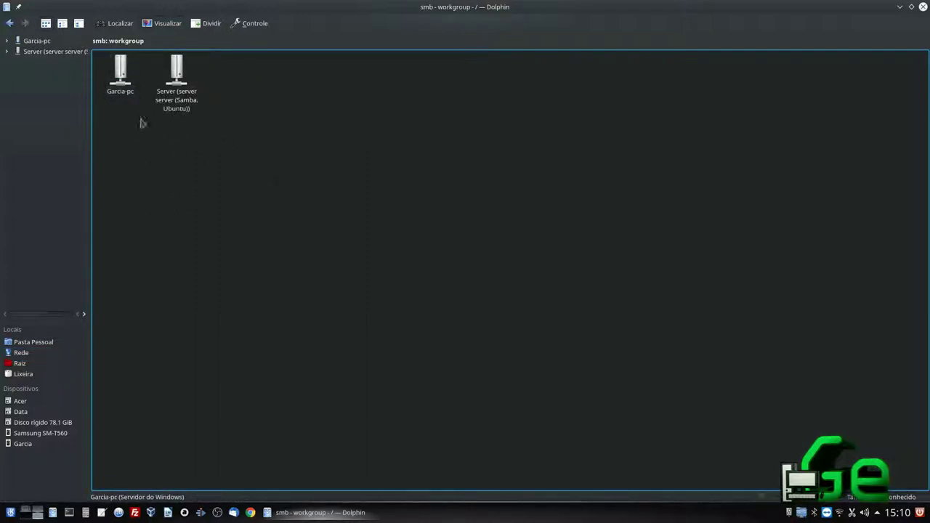
{"action": "left_click", "coordinate": [177, 100]}
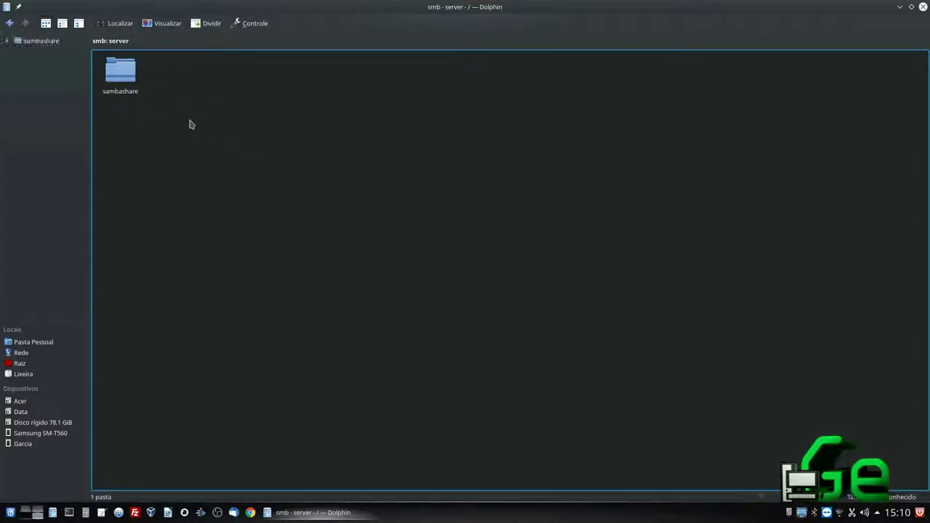
{"action": "left_click", "coordinate": [120, 94]}
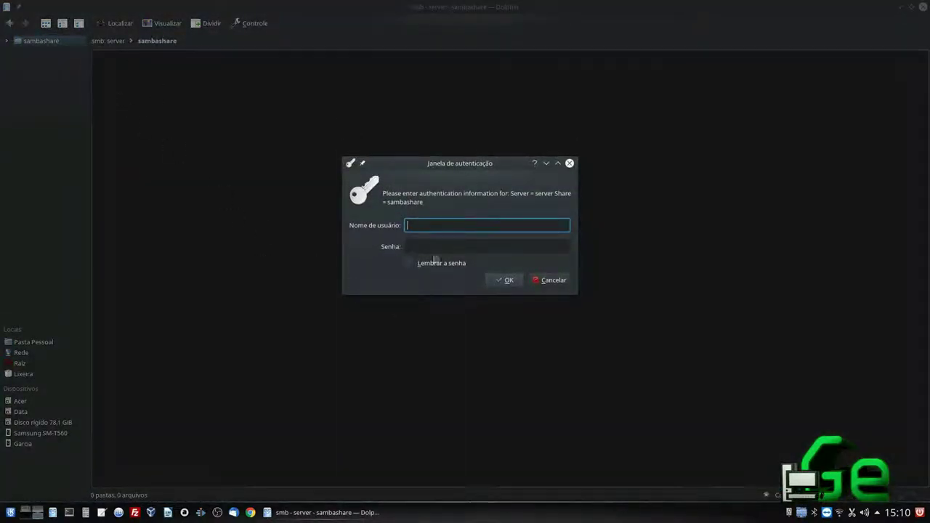
{"action": "left_click", "coordinate": [538, 282]}
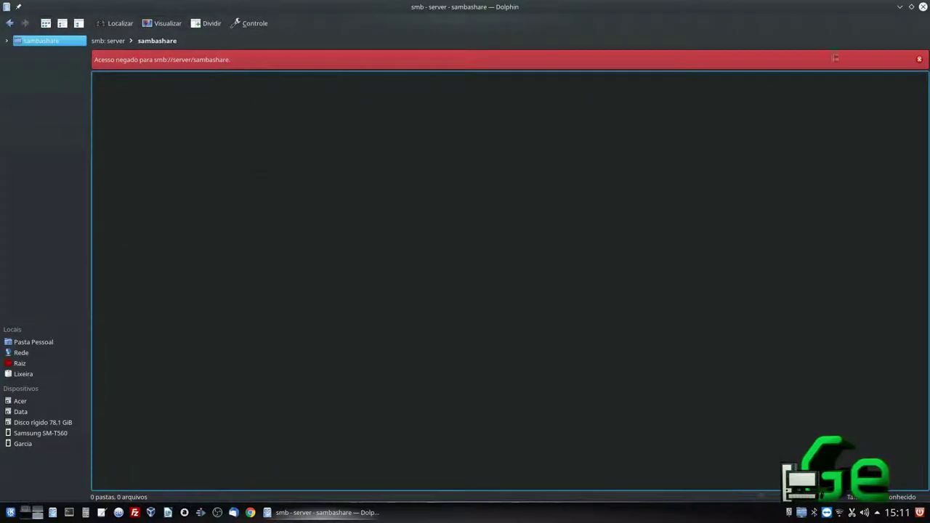
{"action": "left_click", "coordinate": [919, 59]}
Step: Return to Pasta Pessoal and open the network location //192.168.1.134/sambashare
{"action": "left_click", "coordinate": [66, 342]}
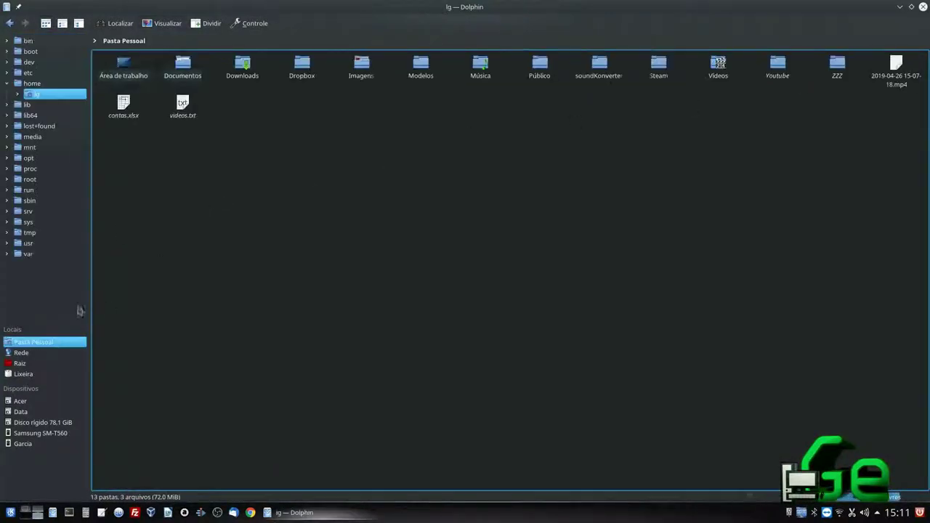
{"action": "key", "text": "ctrl+l"}
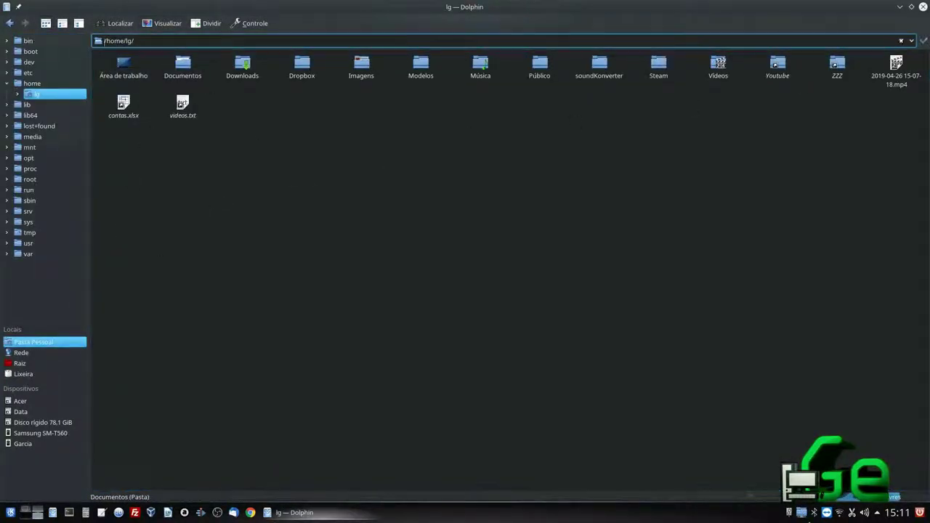
{"action": "key", "text": "ctrl+a"}
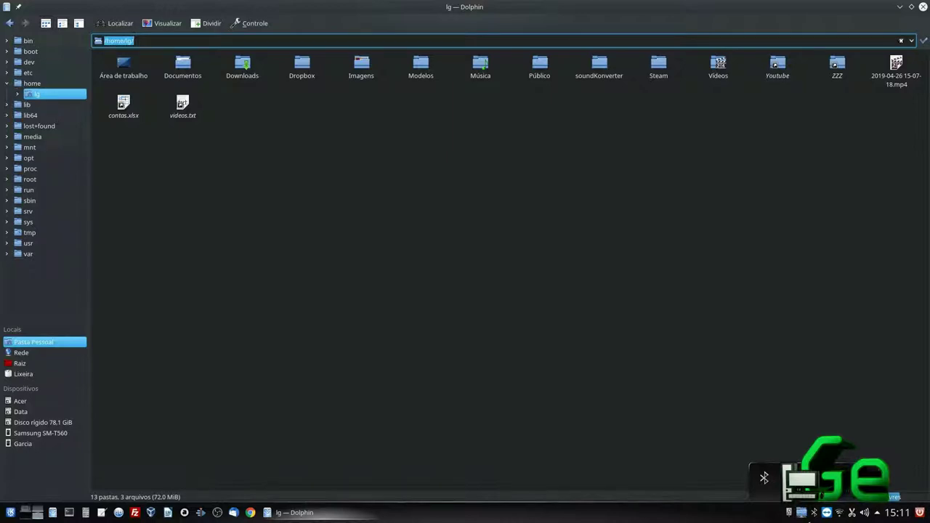
{"action": "type", "text": "//"}
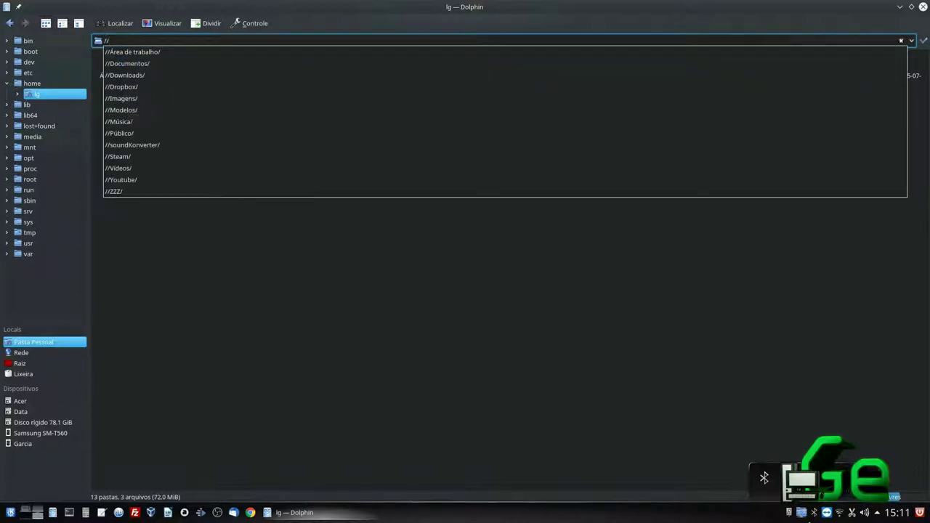
{"action": "type", "text": "192.168"}
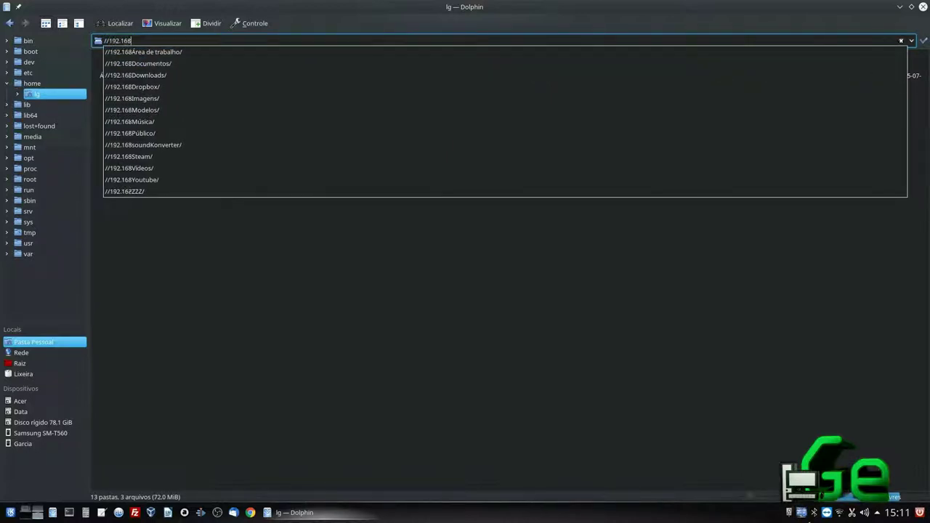
{"action": "type", "text": ".1.134"}
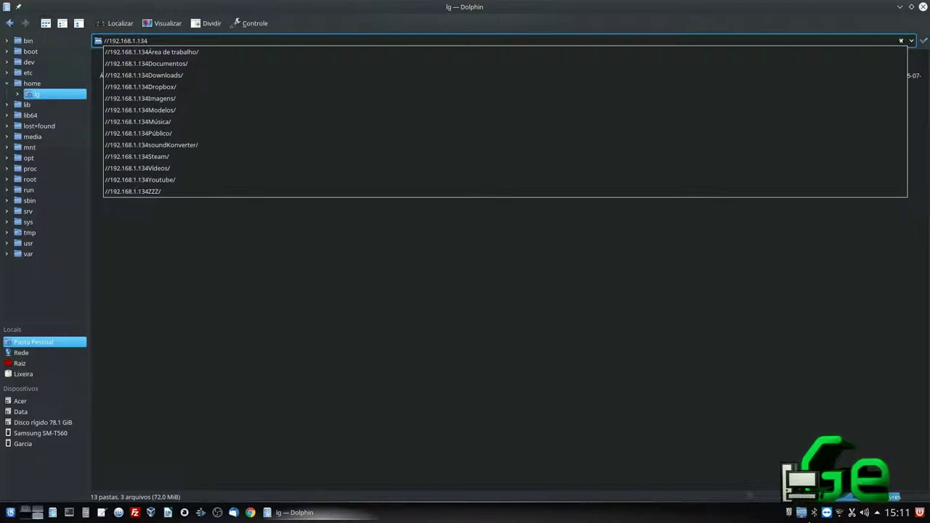
{"action": "type", "text": "/"}
{"action": "type", "text": "sambashare"}
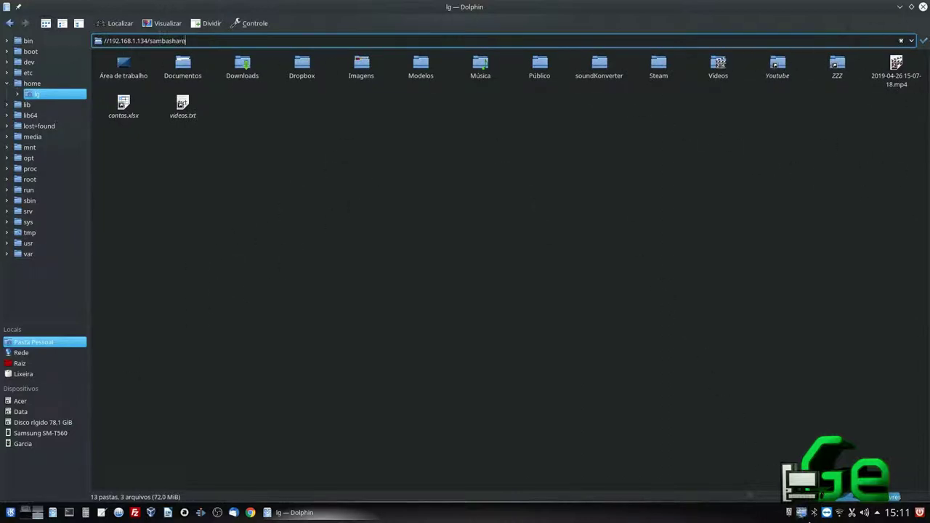
{"action": "key", "text": "Return"}
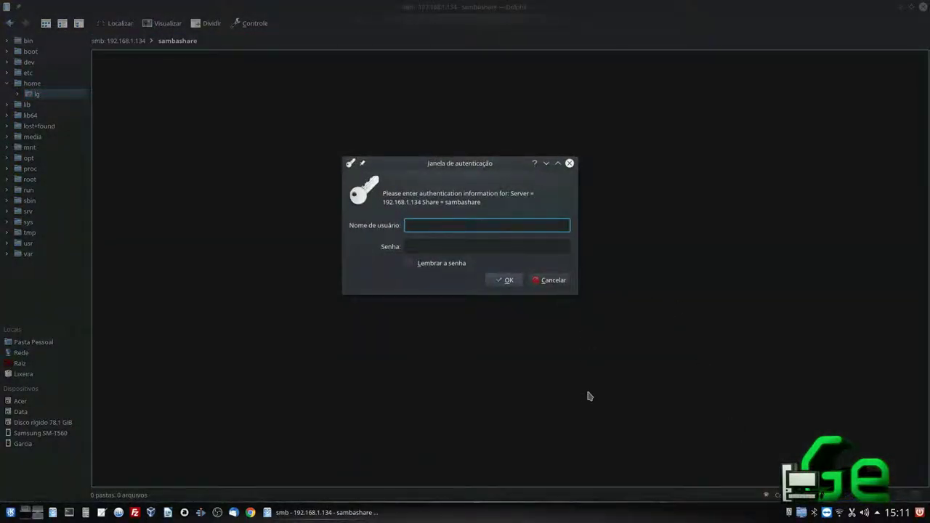
Step: Authenticate to the sambashare share with the user name gs and the share password
{"action": "type", "text": "gs"}
{"action": "key", "text": "Tab"}
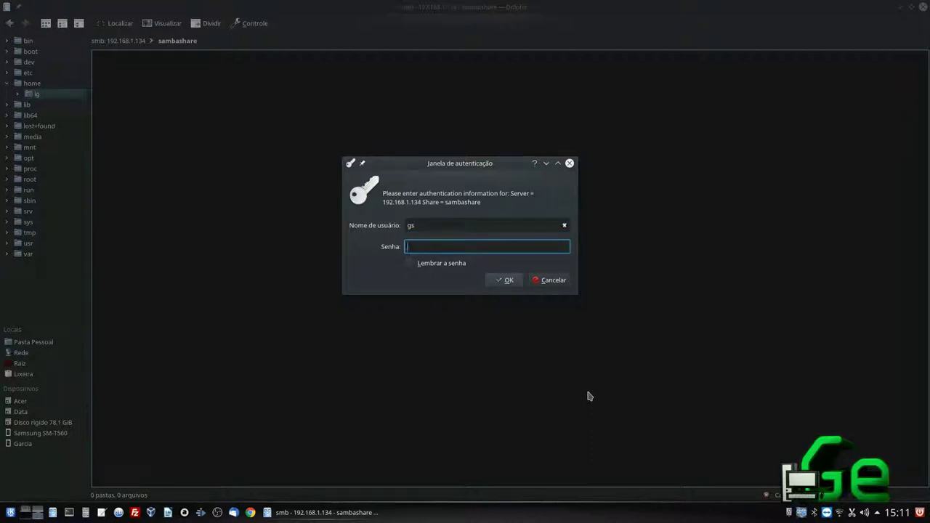
{"action": "key", "text": "Return"}
{"action": "key", "text": "Return"}
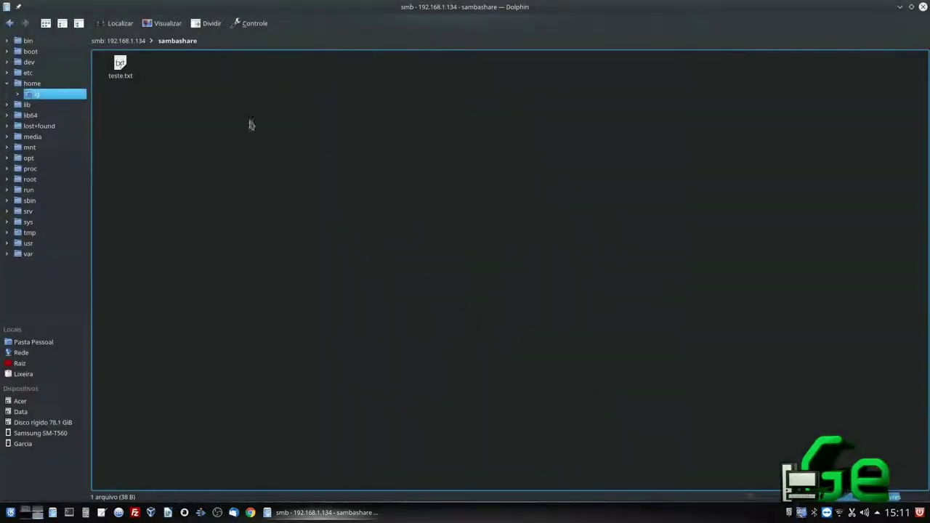
Step: Open teste.txt from the share in Kate to examine its text, and close the editor
{"action": "double_click", "coordinate": [125, 72]}
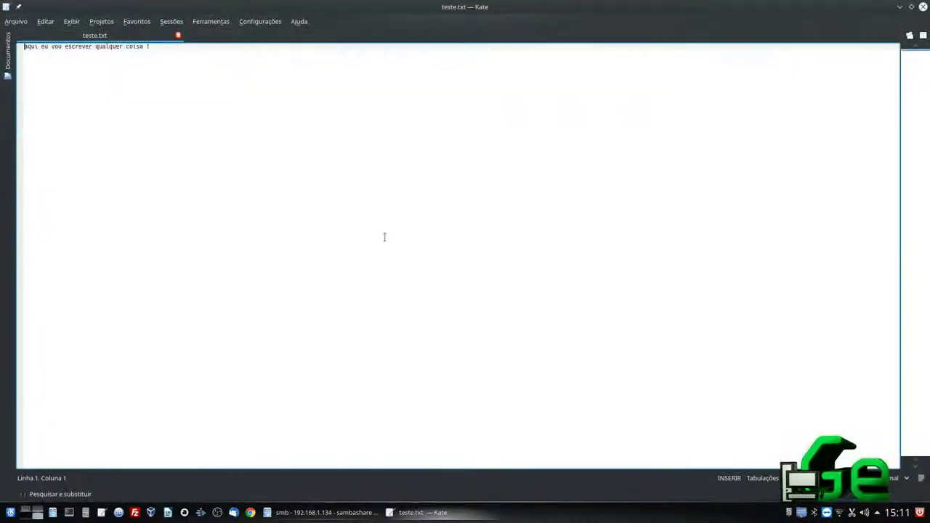
{"action": "left_click", "coordinate": [218, 129]}
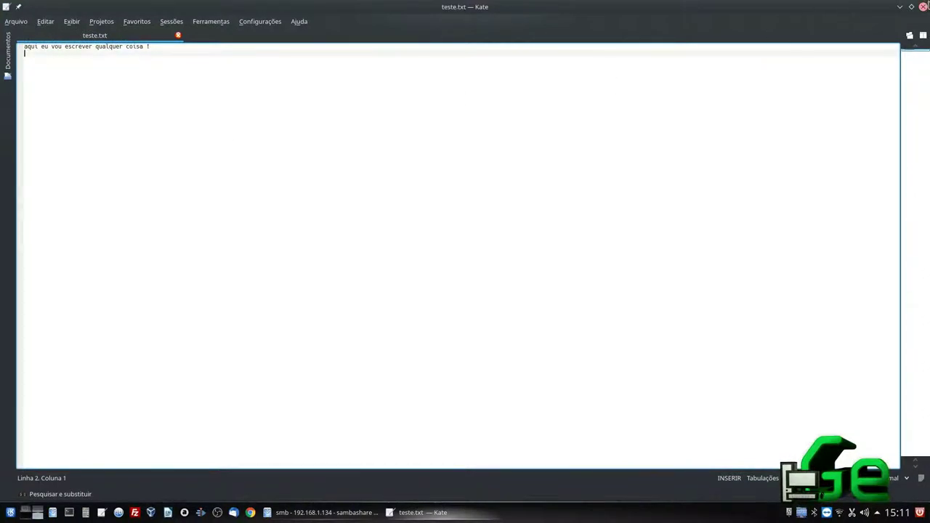
{"action": "left_click", "coordinate": [923, 6]}
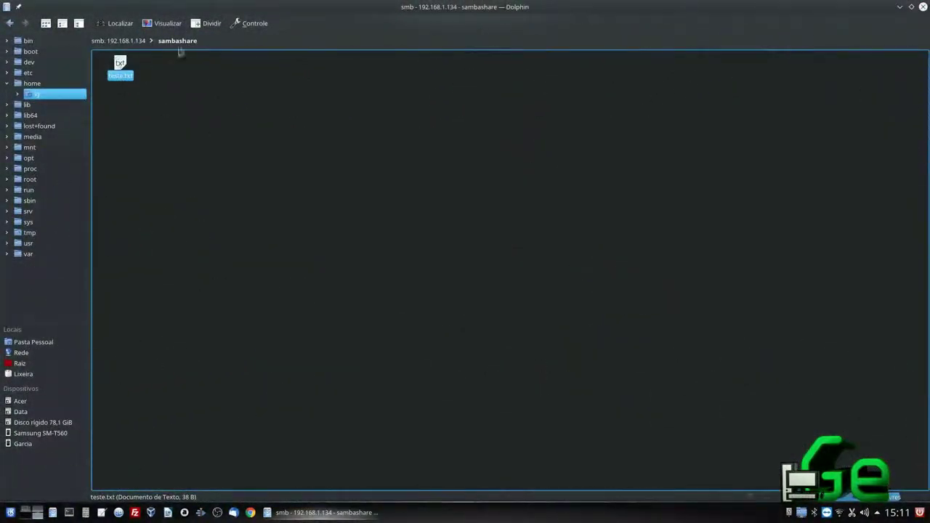
Step: Split the file manager into two panes and open the Downloads folder of Pasta Pessoal in the second one
{"action": "left_click", "coordinate": [207, 23]}
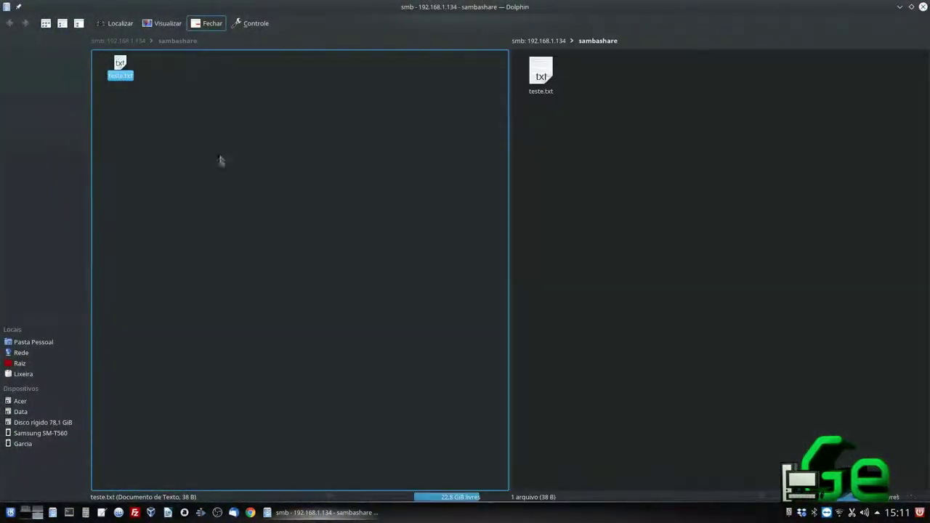
{"action": "left_click", "coordinate": [33, 342]}
{"action": "left_click", "coordinate": [679, 80]}
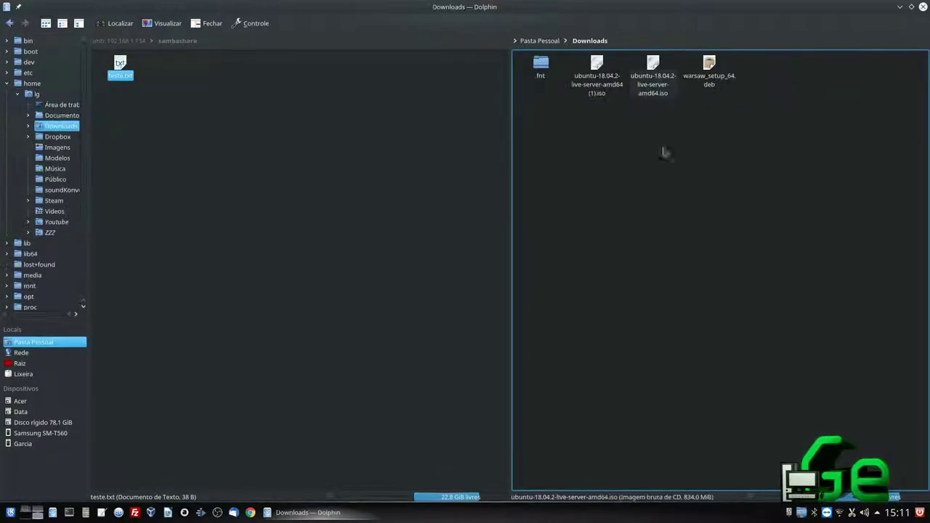
Step: Copy teste.txt from the sambashare share into the Downloads folder and rename the copy to teste2.txt
{"action": "left_click", "coordinate": [131, 104]}
{"action": "left_click_drag", "start_coordinate": [166, 97], "coordinate": [589, 149]}
{"action": "left_click", "coordinate": [602, 167]}
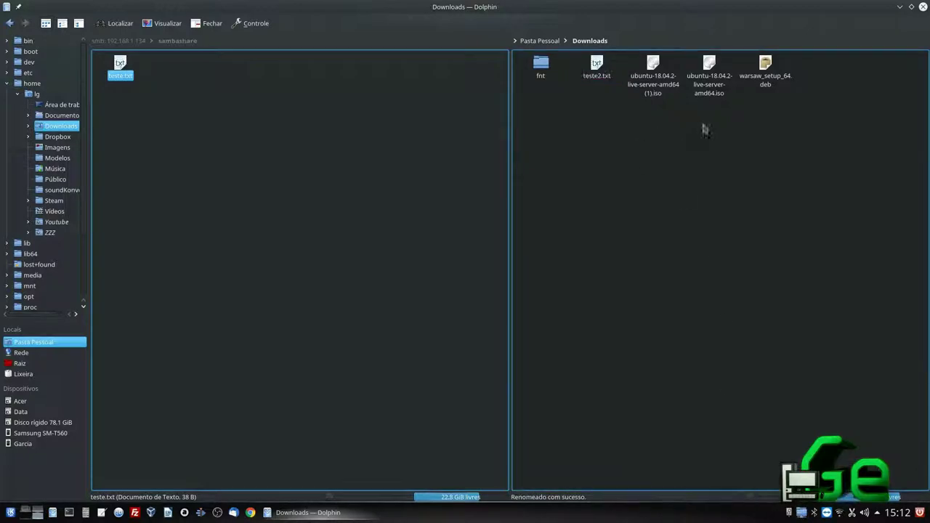
Step: Delete ubuntu-18.04.2-live-server-amd64.iso from Downloads and try to copy teste2.txt into the sambashare share
{"action": "left_click", "coordinate": [711, 87]}
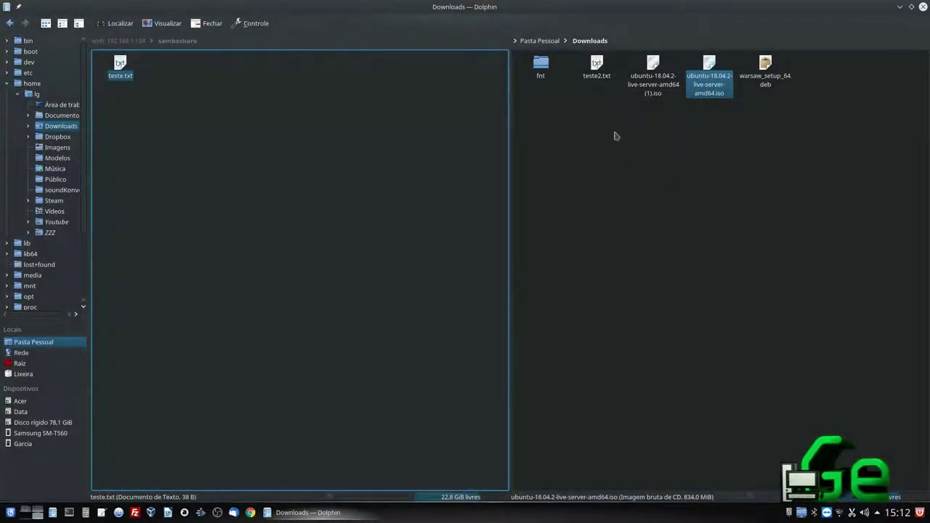
{"action": "left_click_drag", "start_coordinate": [601, 80], "coordinate": [413, 121]}
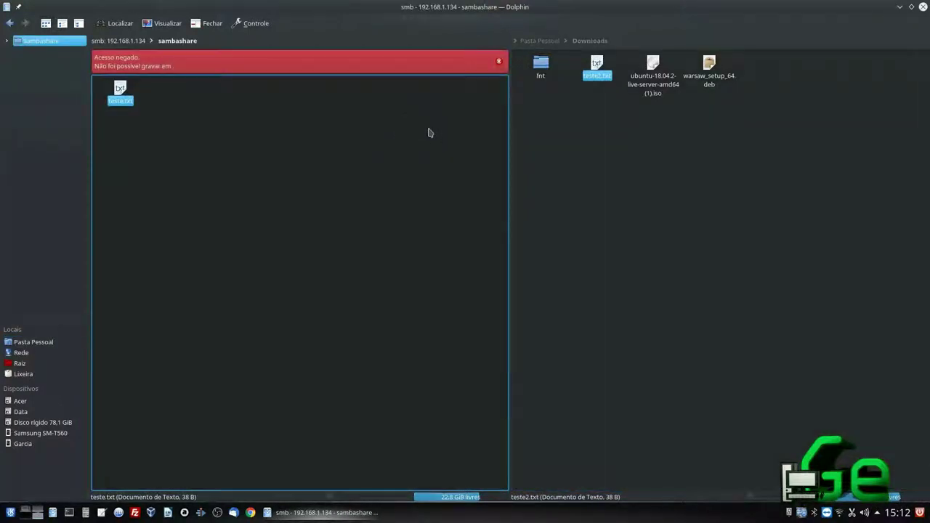
{"action": "left_click", "coordinate": [499, 64]}
{"action": "left_click_drag", "start_coordinate": [597, 81], "coordinate": [430, 144]}
{"action": "left_click", "coordinate": [500, 63]}
{"action": "left_click", "coordinate": [548, 213]}
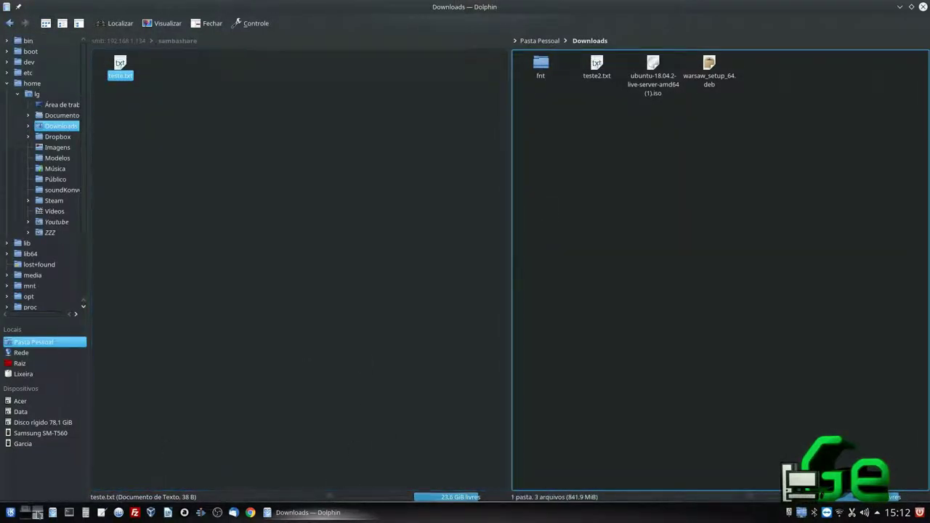
Step: Switch to the Windows 7 virtual machine and dismiss the VMware Tools Core Service error dialog
{"action": "left_click", "coordinate": [37, 512]}
{"action": "left_click", "coordinate": [538, 510]}
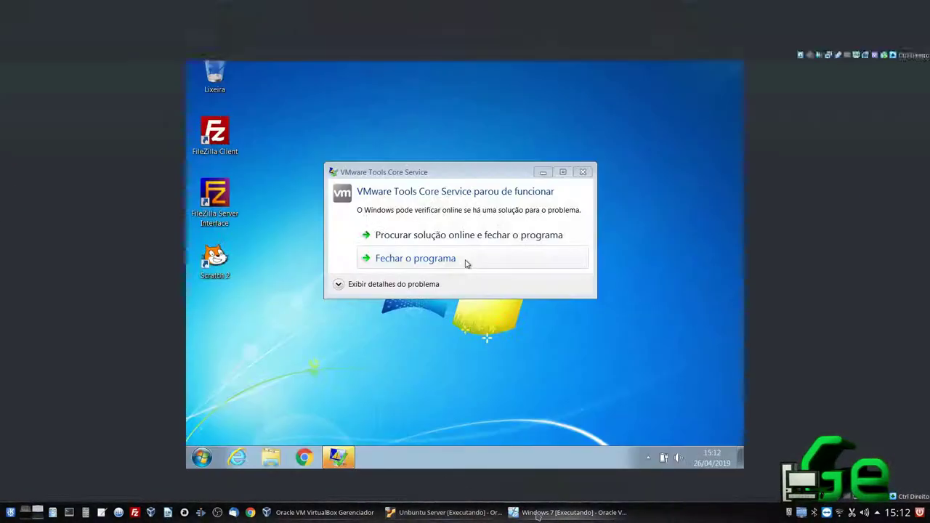
{"action": "left_click", "coordinate": [583, 173]}
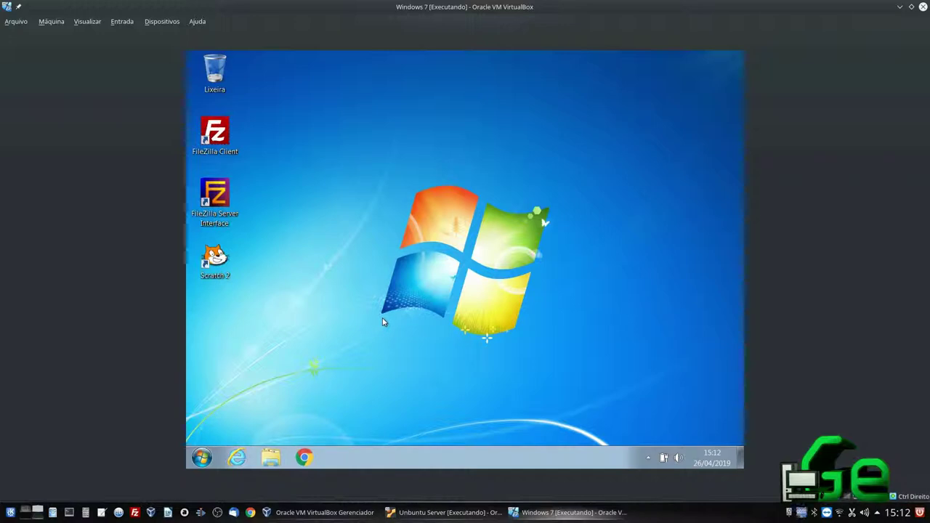
Step: Open \\192.168.1.134 through the Windows Run dialog and select the sambashare share
{"action": "key", "text": "super+r"}
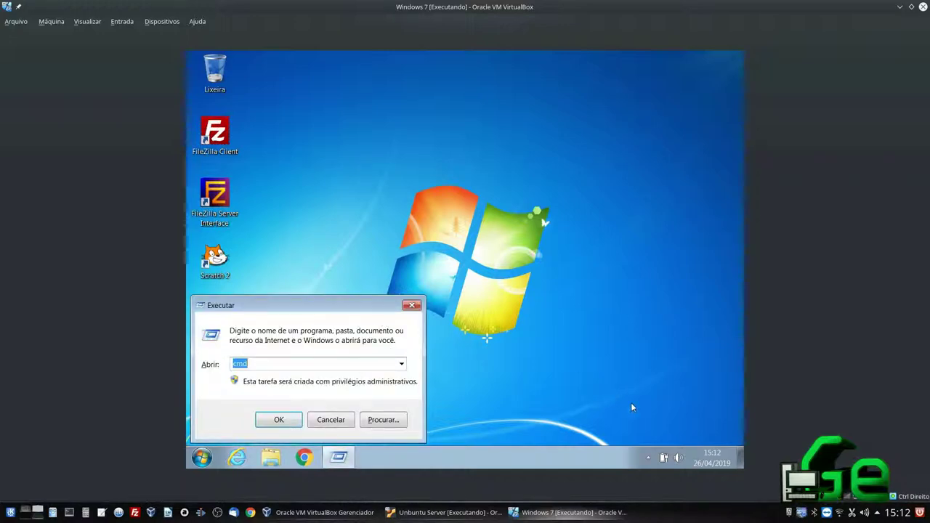
{"action": "type", "text": "\\\\192.168.1.134"}
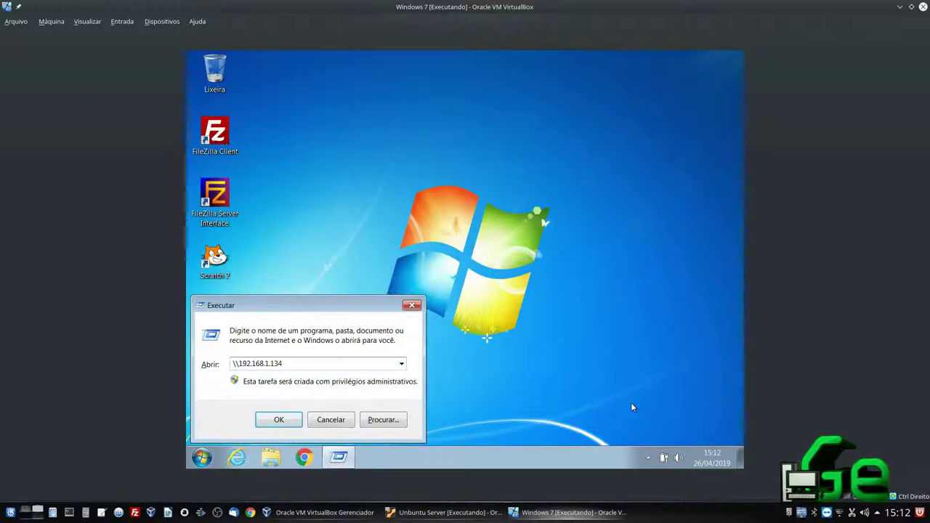
{"action": "key", "text": "Return"}
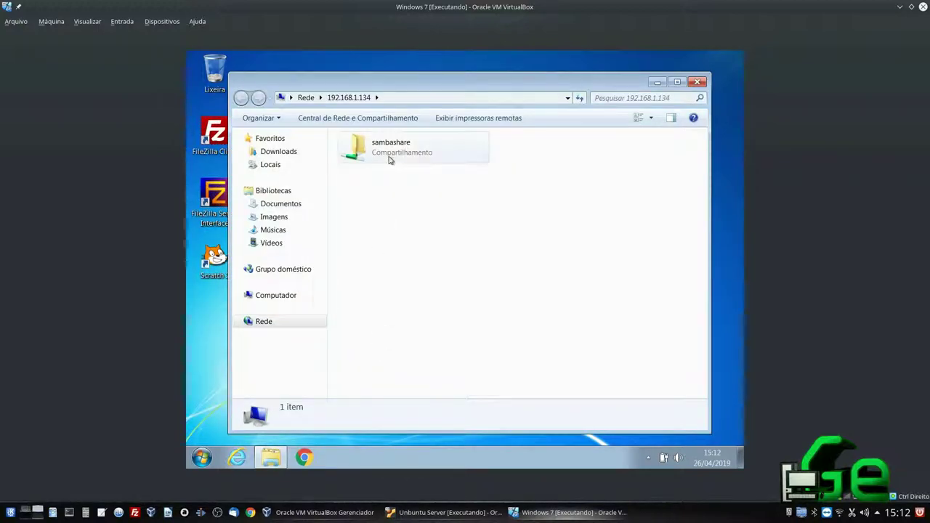
{"action": "left_click", "coordinate": [389, 159]}
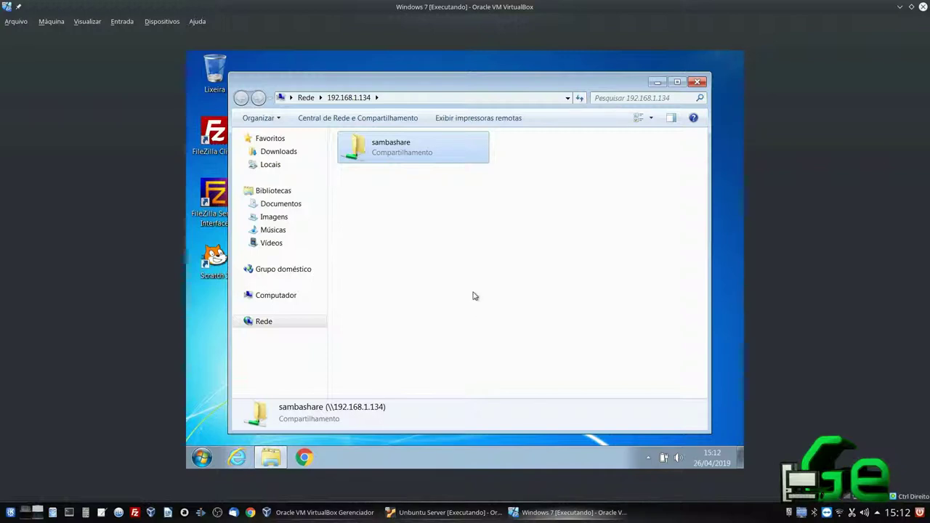
Step: Connect directly to \\192.168.1.134\sambashare through the Run dialog
{"action": "key", "text": "super+r"}
{"action": "key", "text": "End"}
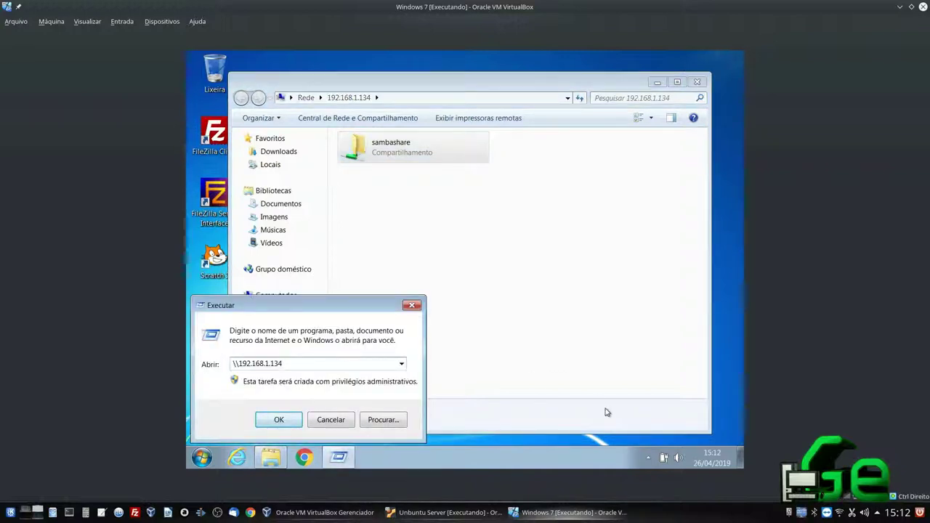
{"action": "type", "text": "/"}
{"action": "key", "text": "BackSpace"}
{"action": "type", "text": "\\"}
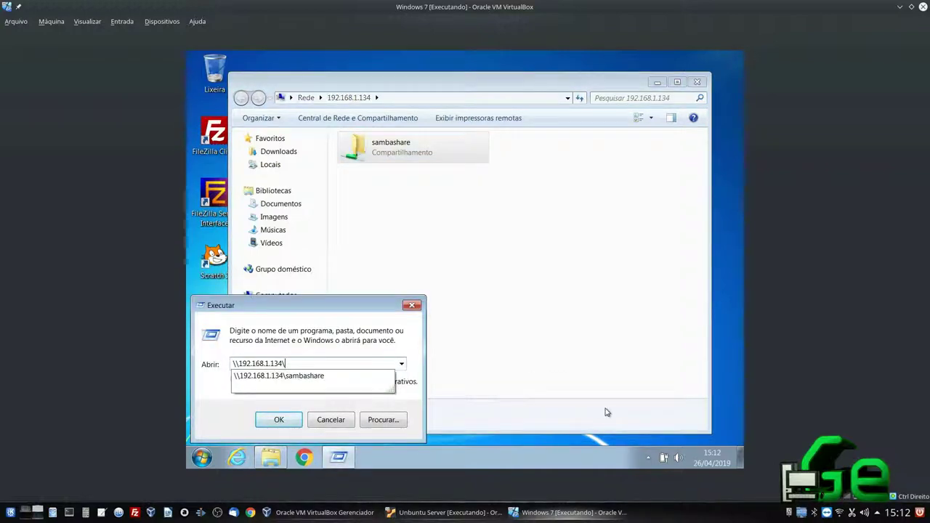
{"action": "key", "text": "Down"}
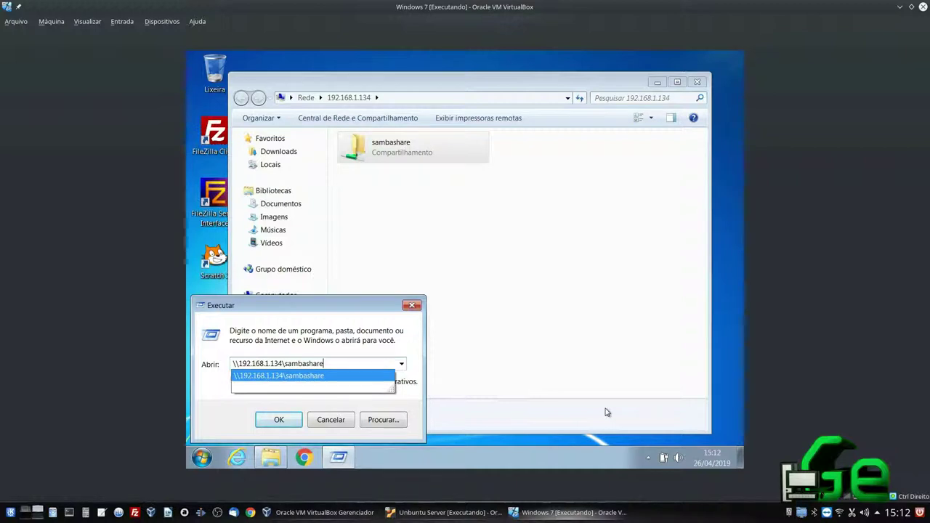
{"action": "key", "text": "Return"}
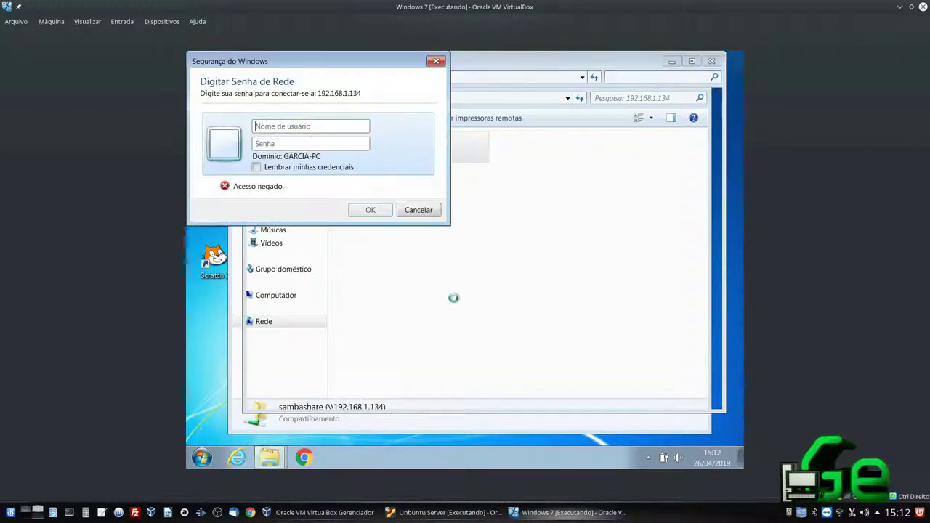
Step: Authenticate to 192.168.1.134 with the user name gs and the share password
{"action": "left_click_drag", "start_coordinate": [297, 61], "coordinate": [521, 173]}
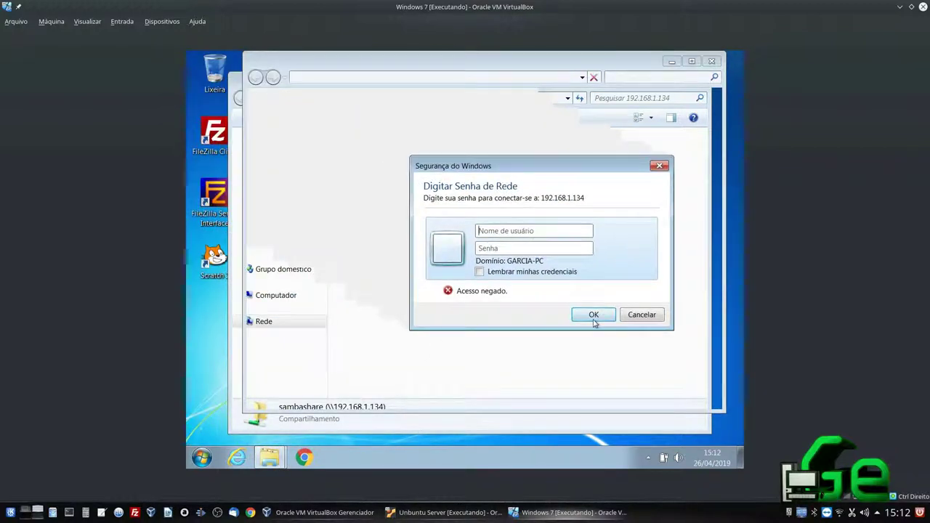
{"action": "type", "text": "gs"}
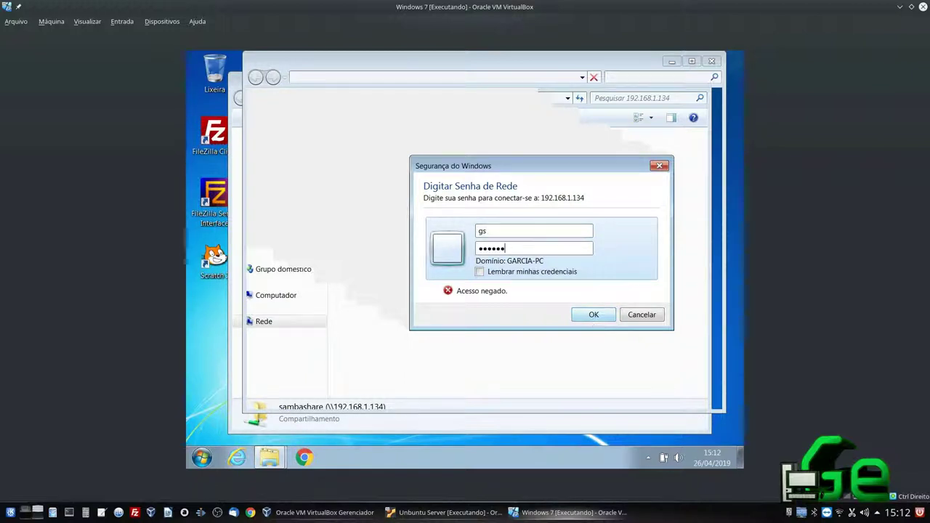
{"action": "left_click", "coordinate": [593, 314]}
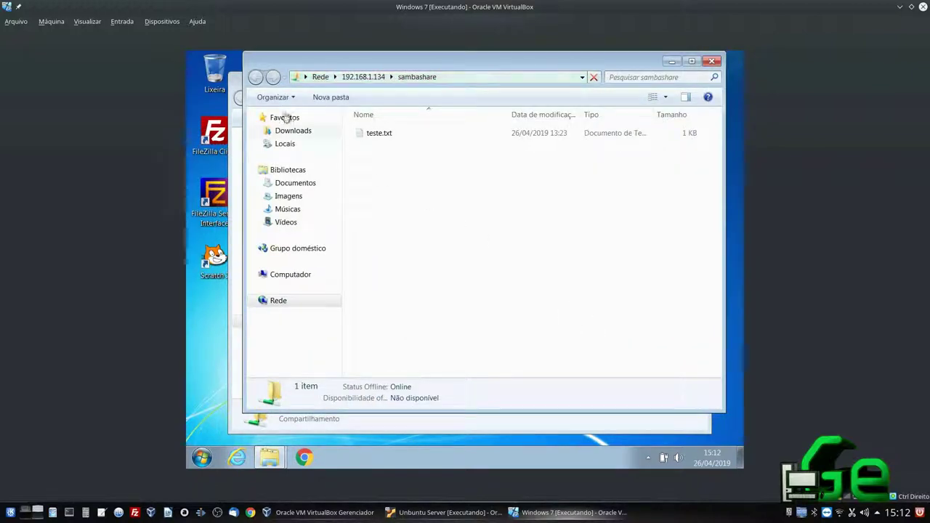
Step: Open sambashare from the earlier 192.168.1.134 window and close that window, keeping the directly opened share window
{"action": "left_click", "coordinate": [712, 61]}
{"action": "key", "text": "alt+space"}
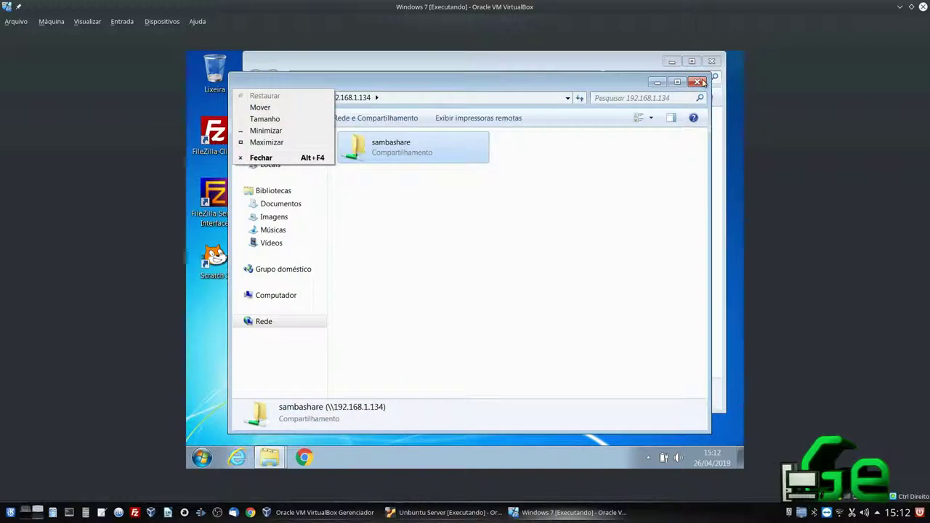
{"action": "double_click", "coordinate": [400, 154]}
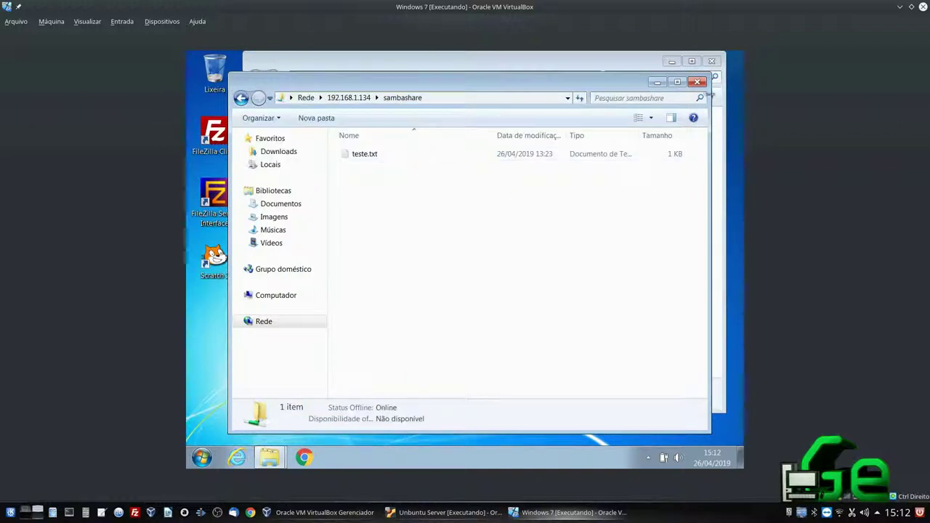
{"action": "left_click", "coordinate": [697, 81]}
Step: Copy teste.txt from the share to the Windows desktop and open the copy in Notepad to read its text
{"action": "left_click", "coordinate": [383, 133]}
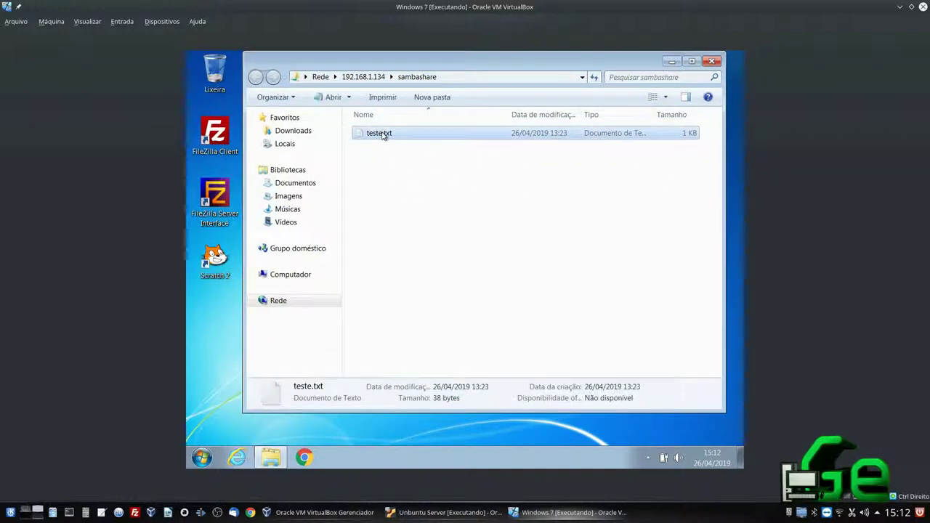
{"action": "left_click_drag", "start_coordinate": [383, 134], "coordinate": [225, 319]}
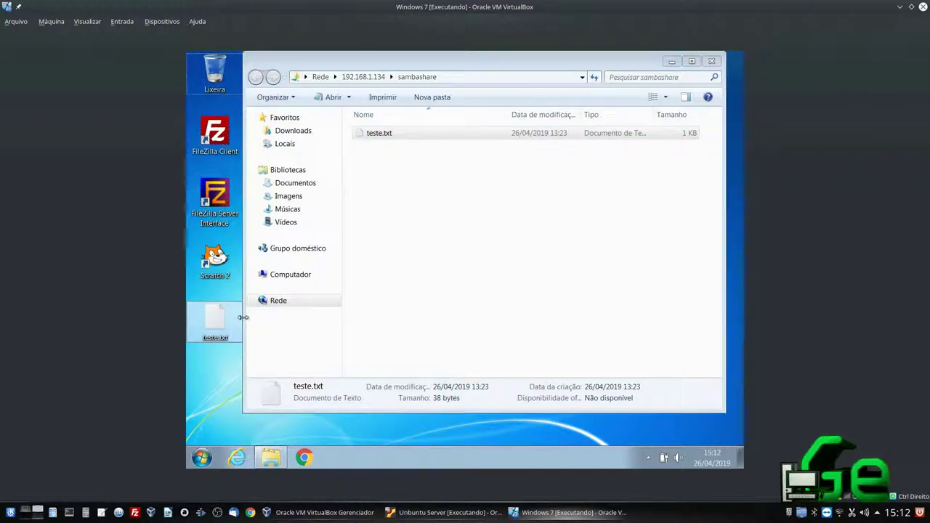
{"action": "double_click", "coordinate": [218, 320]}
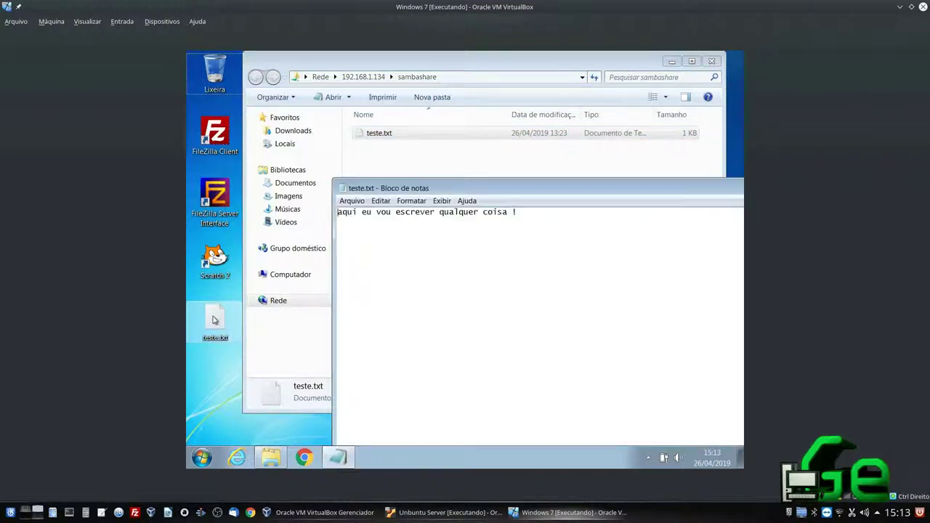
{"action": "left_click", "coordinate": [344, 195]}
Step: Rename the desktop copy to teste3.txt and copy it into the sambashare share
{"action": "left_click", "coordinate": [364, 264]}
{"action": "left_click", "coordinate": [271, 456]}
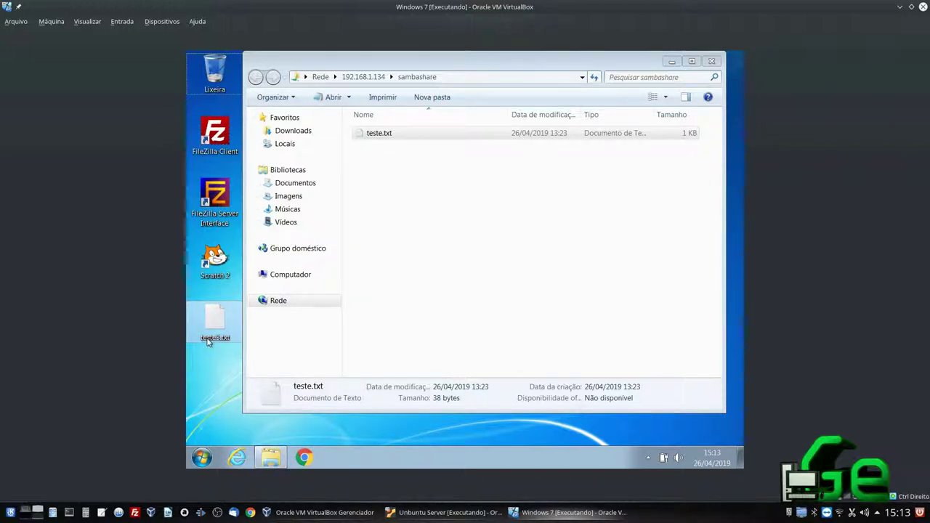
{"action": "left_click_drag", "start_coordinate": [208, 342], "coordinate": [474, 254]}
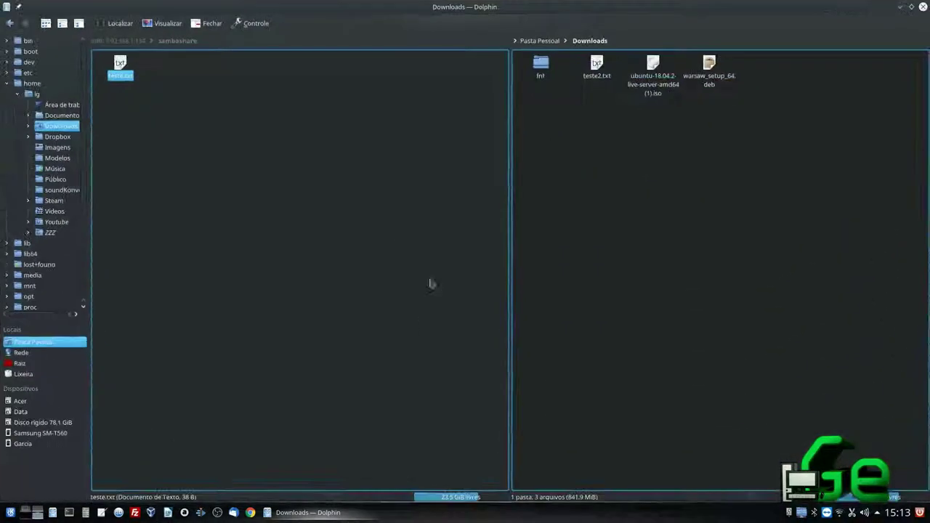
Step: Back in the Linux host's file manager, open teste3.txt from the share in Kate to examine its text, and close the editor
{"action": "left_click", "coordinate": [389, 241]}
{"action": "double_click", "coordinate": [176, 67]}
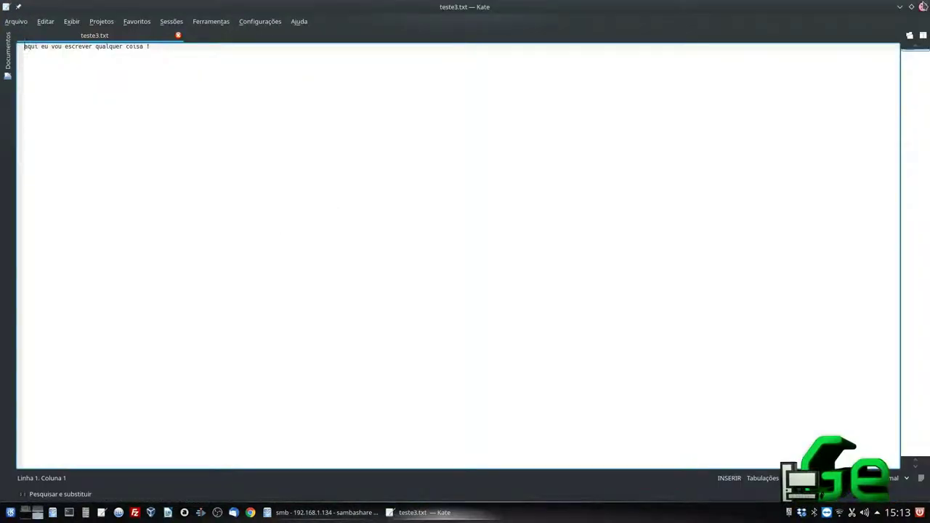
{"action": "left_click", "coordinate": [923, 6]}
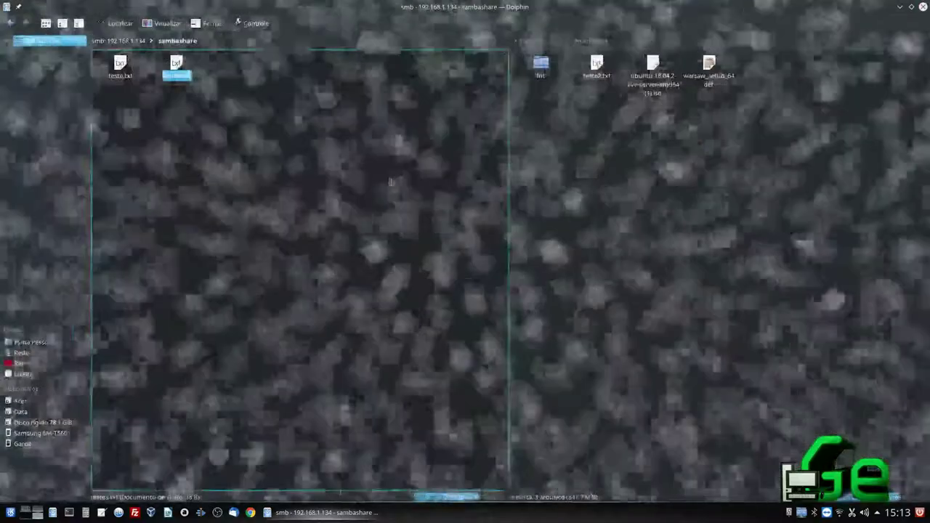
Step: Try again to copy teste2.txt from Downloads into the sambashare share on the Linux host
{"action": "left_click", "coordinate": [600, 80]}
{"action": "left_click_drag", "start_coordinate": [601, 83], "coordinate": [398, 126]}
{"action": "left_click", "coordinate": [498, 61]}
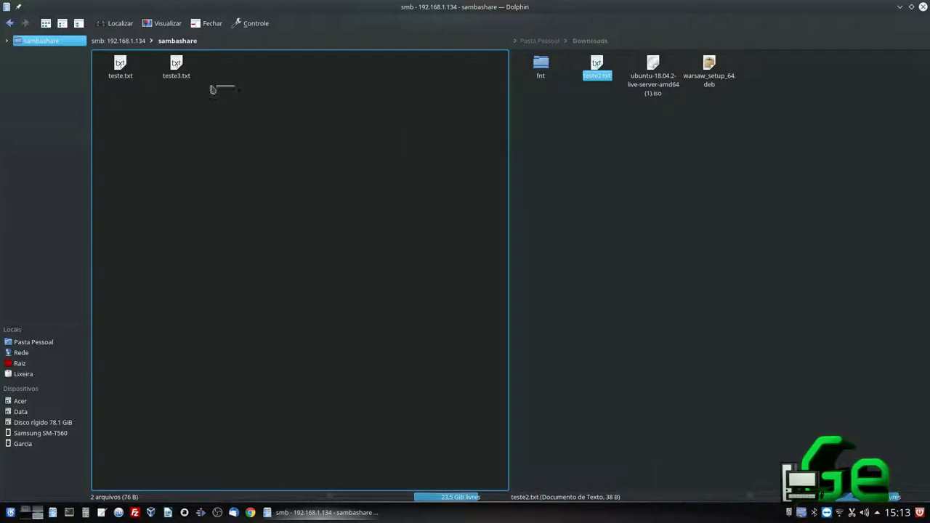
{"action": "left_click_drag", "start_coordinate": [234, 93], "coordinate": [174, 110]}
{"action": "left_click_drag", "start_coordinate": [243, 102], "coordinate": [170, 114]}
{"action": "left_click", "coordinate": [602, 128]}
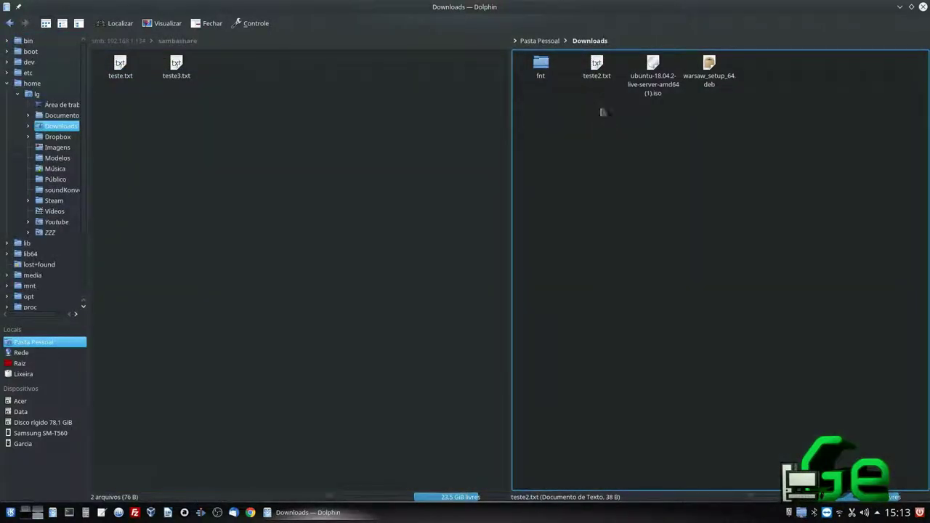
{"action": "left_click_drag", "start_coordinate": [599, 80], "coordinate": [396, 129]}
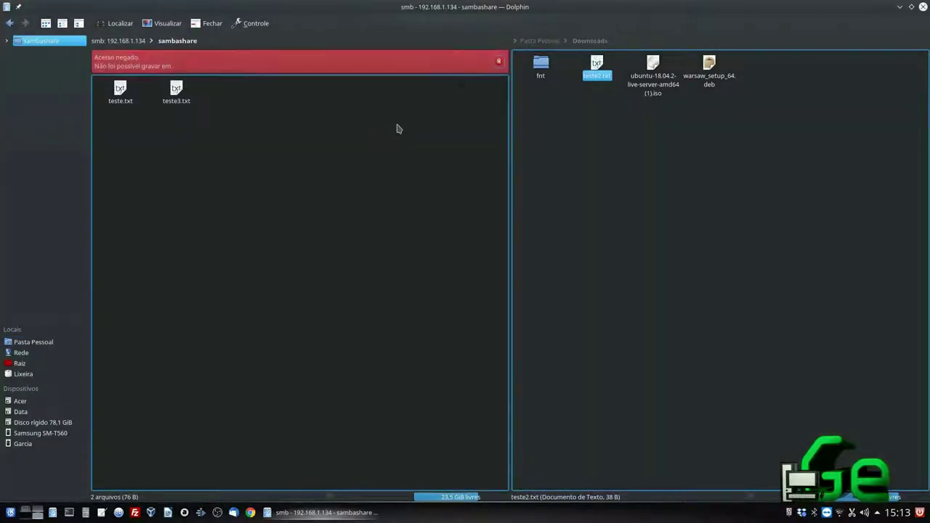
{"action": "left_click", "coordinate": [574, 116]}
{"action": "left_click", "coordinate": [391, 282]}
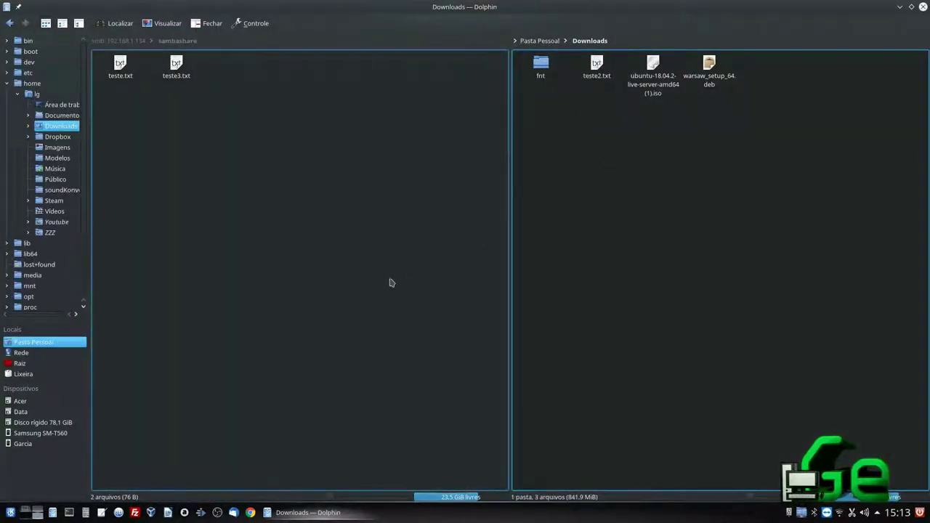
Step: Check which create and paste options are available in the sambashare folder from the Linux host
{"action": "right_click", "coordinate": [320, 223]}
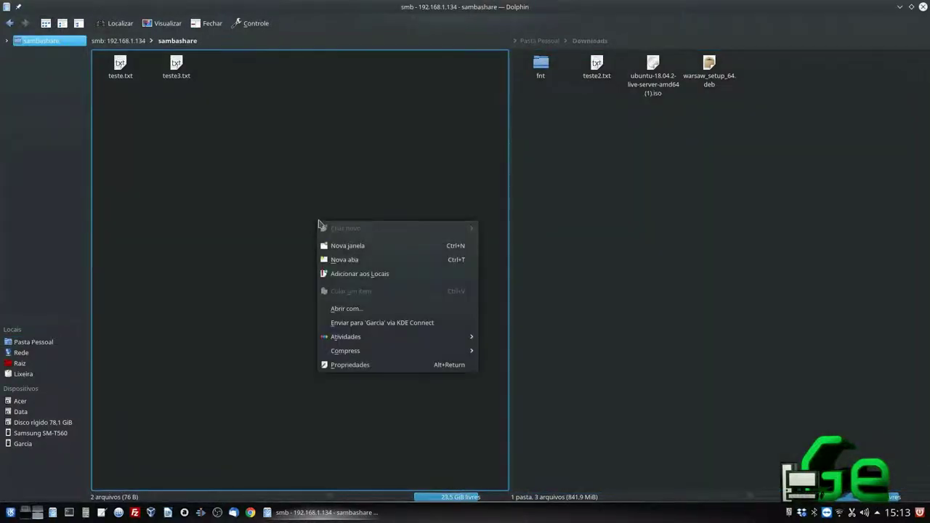
{"action": "right_click", "coordinate": [295, 181]}
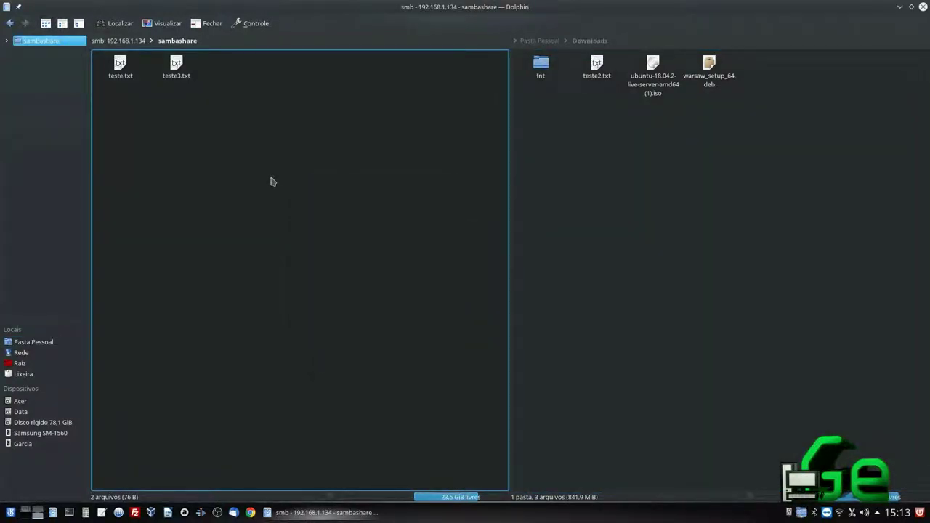
{"action": "right_click", "coordinate": [272, 180]}
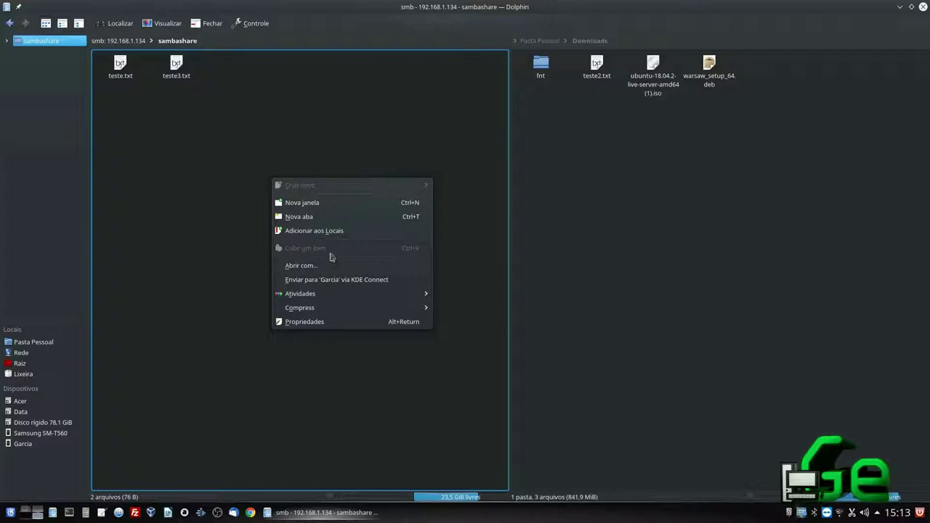
{"action": "left_click", "coordinate": [256, 247]}
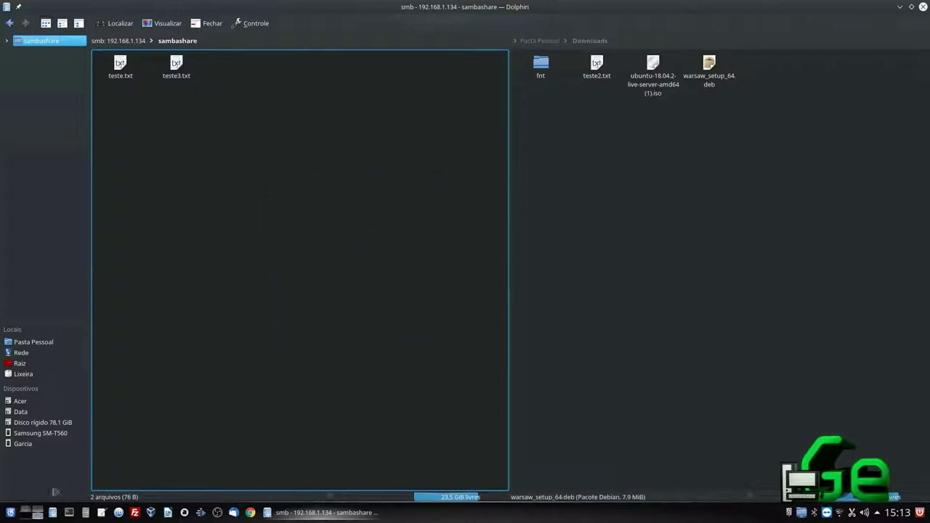
Step: Return to the Windows 7 virtual machine and close the sambashare window
{"action": "left_click", "coordinate": [38, 512]}
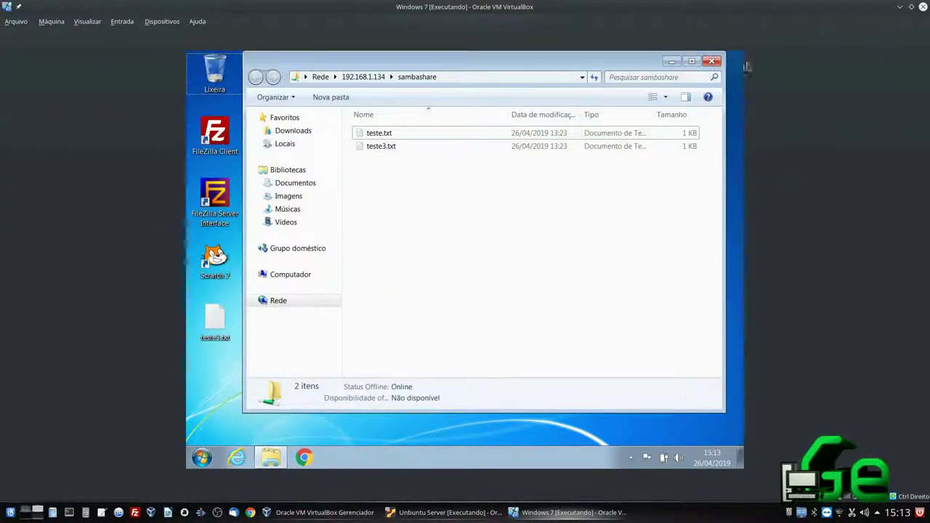
{"action": "left_click", "coordinate": [714, 61]}
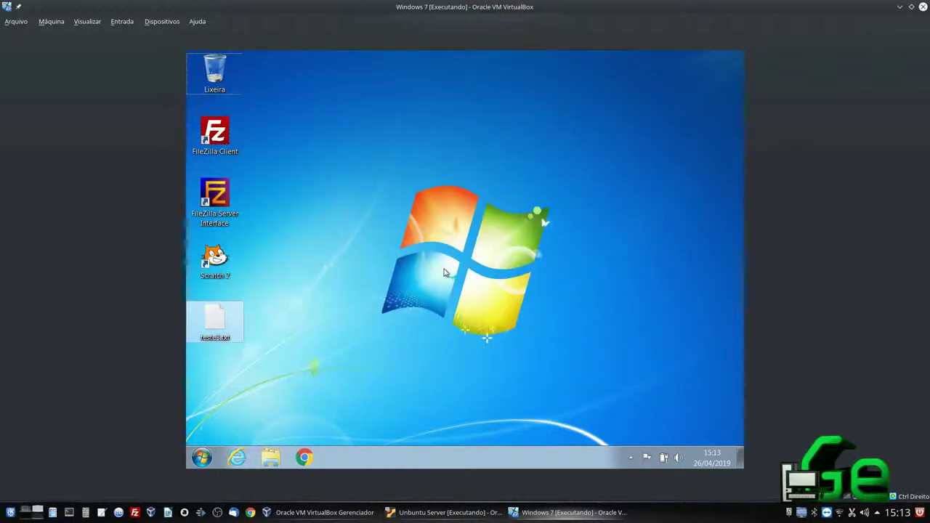
Step: Open a maximized file explorer window in the Windows 7 virtual machine and go to Computador
{"action": "key", "text": "super+r"}
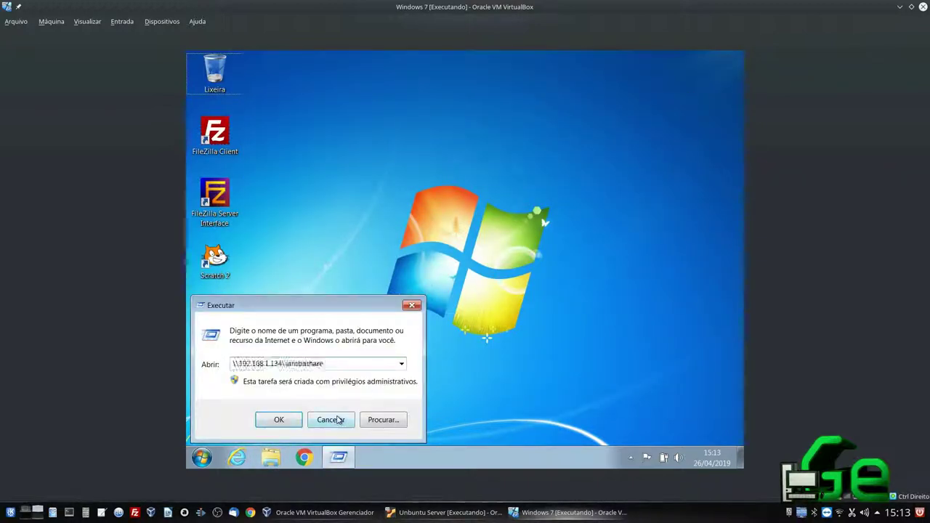
{"action": "left_click", "coordinate": [330, 420]}
{"action": "left_click", "coordinate": [271, 457]}
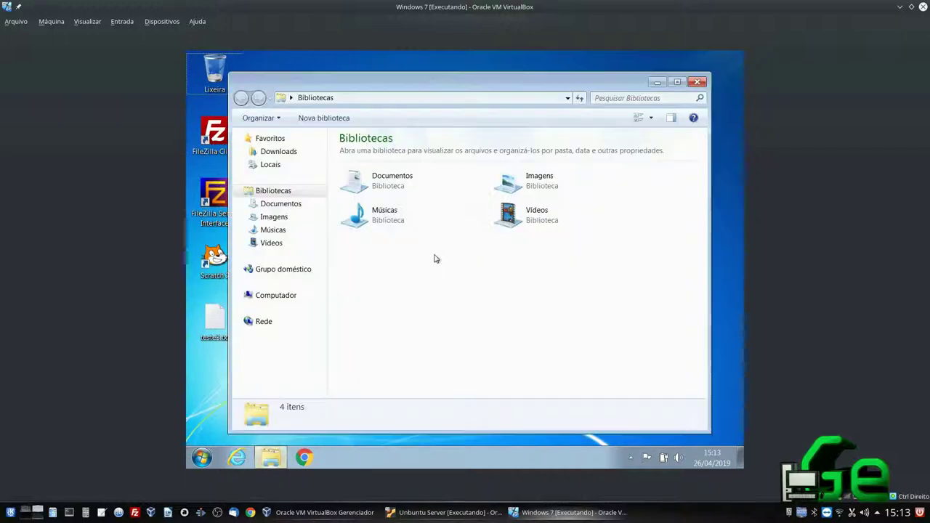
{"action": "key", "text": "super+Up"}
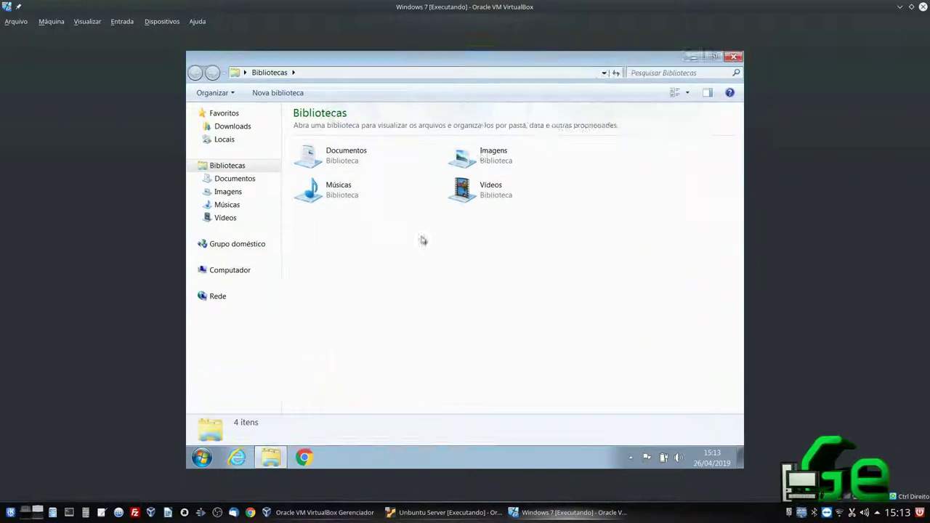
{"action": "left_click", "coordinate": [239, 269]}
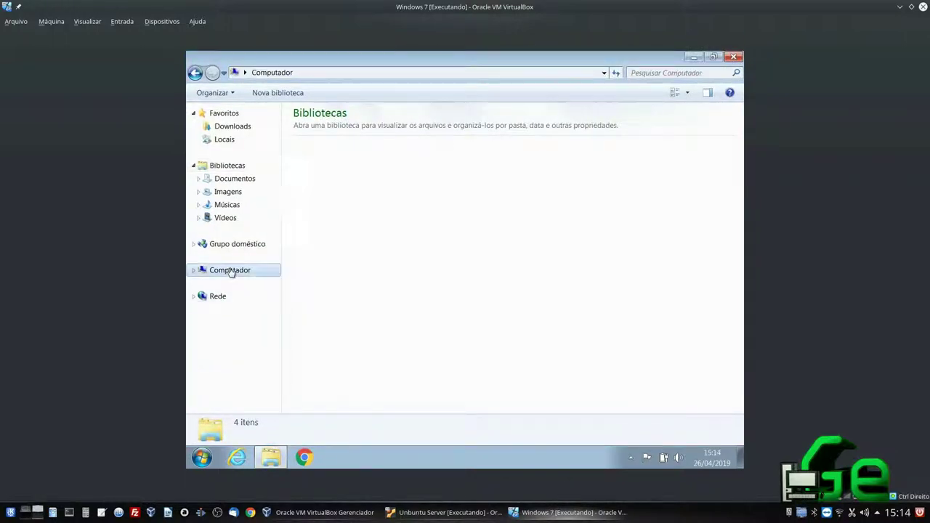
{"action": "right_click", "coordinate": [348, 270]}
{"action": "left_click", "coordinate": [380, 246]}
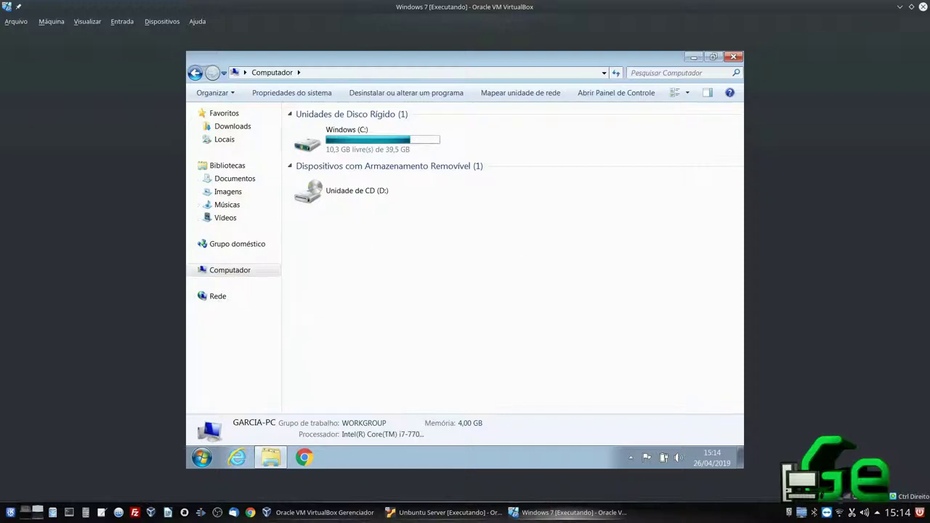
Step: Map network drive Z: to \\192.168.1.134\sambashare, reconnecting at logon and connecting with different credentials
{"action": "left_click", "coordinate": [538, 97]}
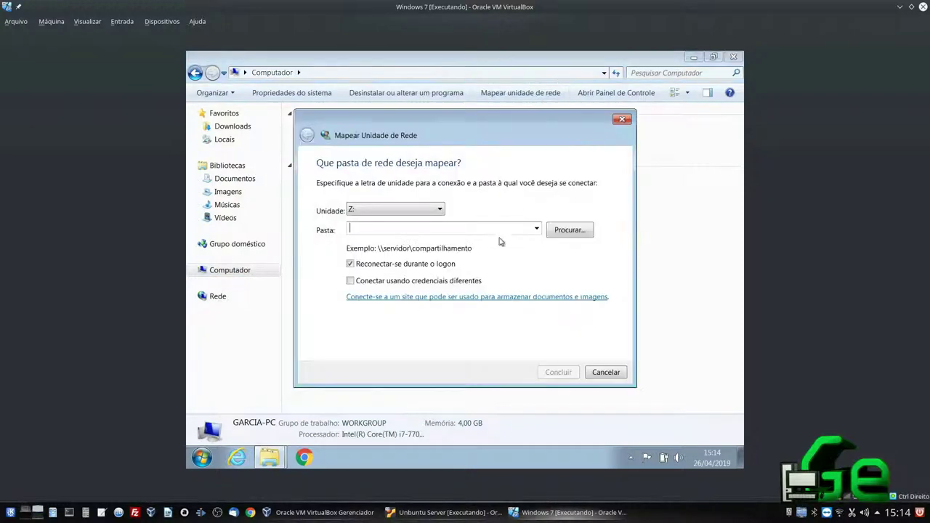
{"action": "type", "text": "\\\\192.168.1.134\\sambashare"}
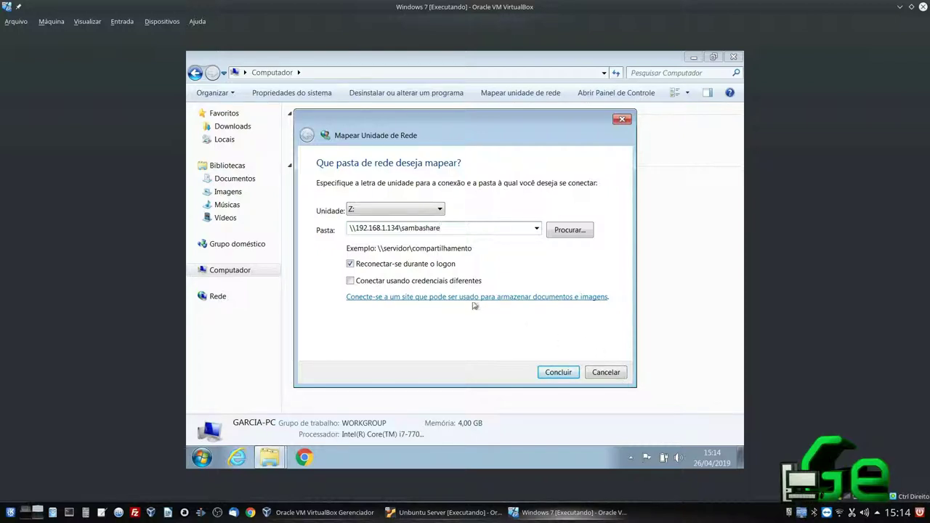
{"action": "left_click", "coordinate": [394, 283]}
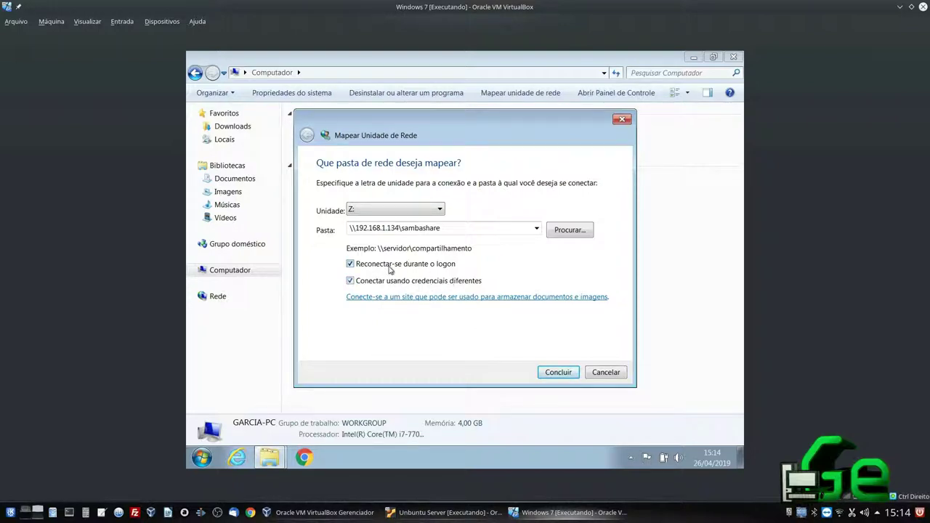
{"action": "left_click", "coordinate": [556, 373]}
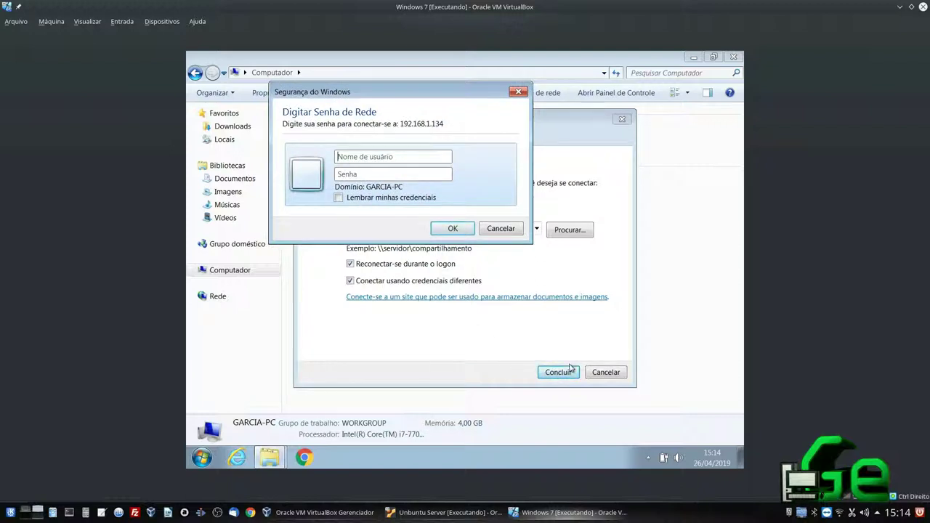
Step: Sign in to 192.168.1.134 with the Samba user name and password to connect the mapped drive
{"action": "type", "text": "gs"}
{"action": "key", "text": "Tab"}
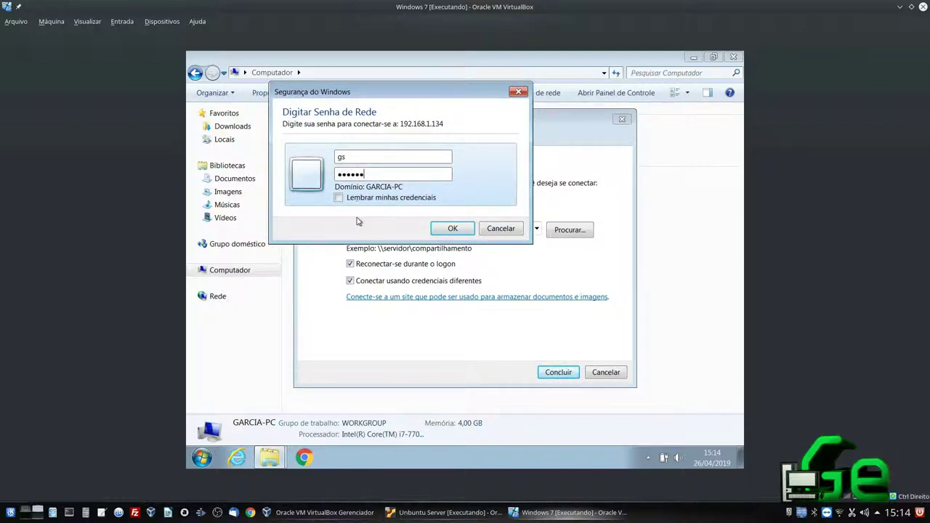
{"action": "left_click", "coordinate": [452, 229]}
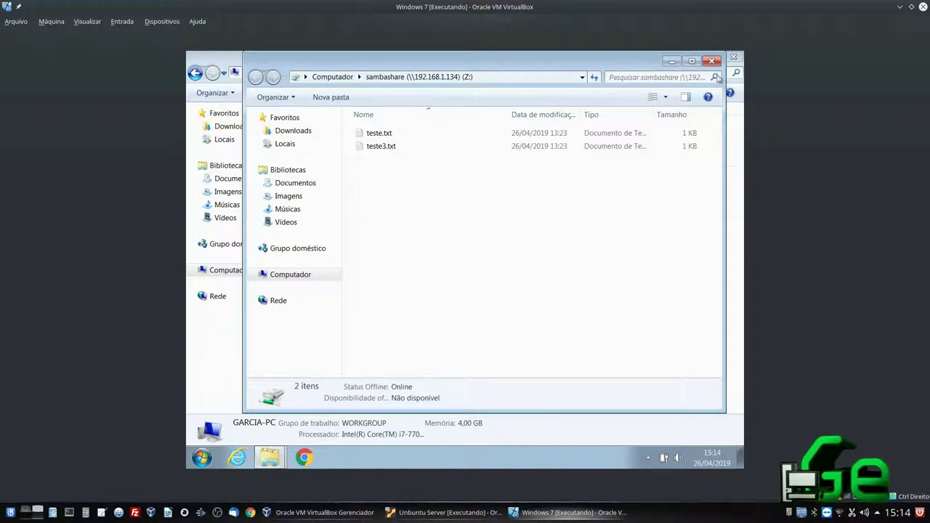
Step: Close the new share window, open the mapped sambashare drive (Z:) from Computador to view its files, and close the explorer
{"action": "left_click", "coordinate": [714, 61]}
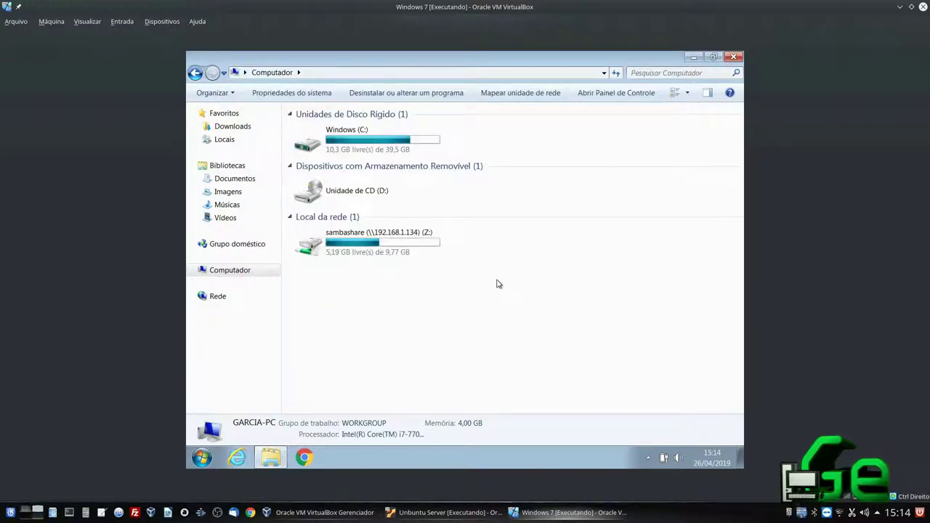
{"action": "left_click", "coordinate": [345, 260]}
{"action": "left_click", "coordinate": [381, 291]}
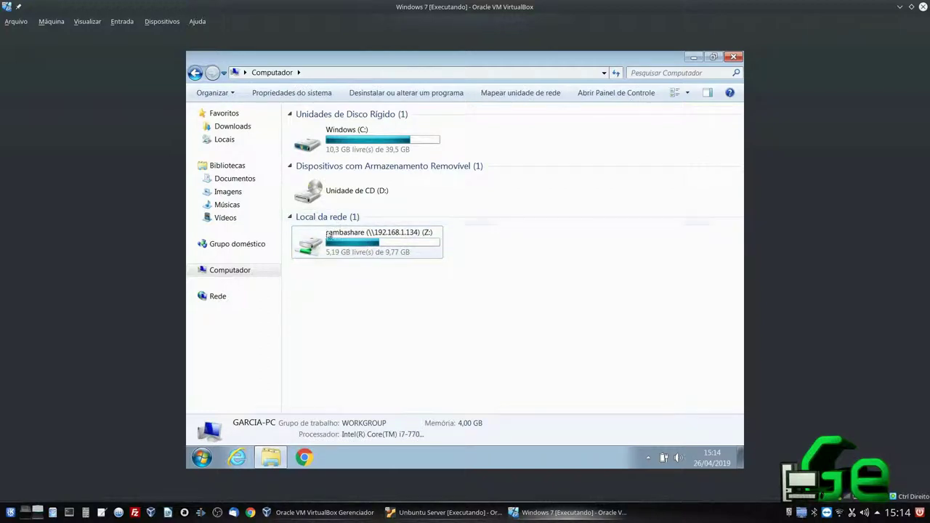
{"action": "double_click", "coordinate": [386, 251]}
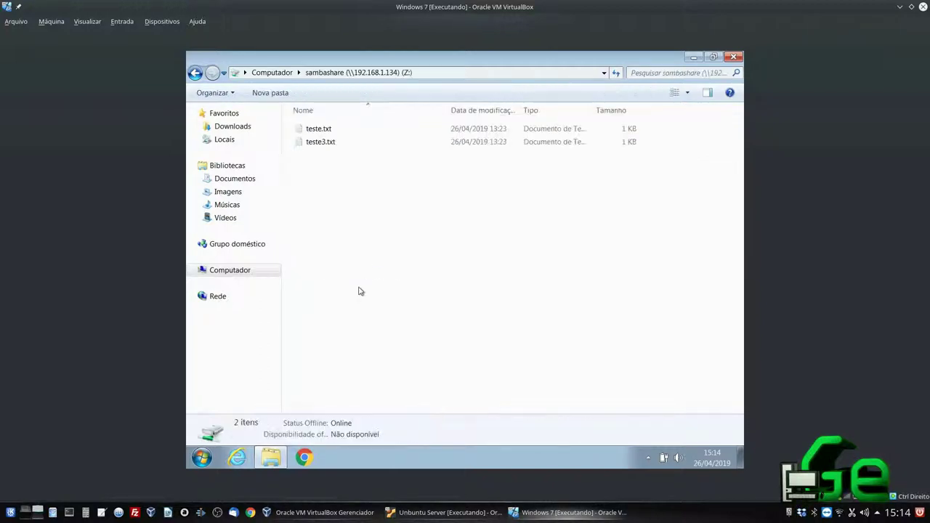
{"action": "left_click", "coordinate": [733, 56]}
Step: Switch back to Dolphin on the Linux host and check whether new files can be created or pasted in sambashare
{"action": "key", "text": "alt+Tab"}
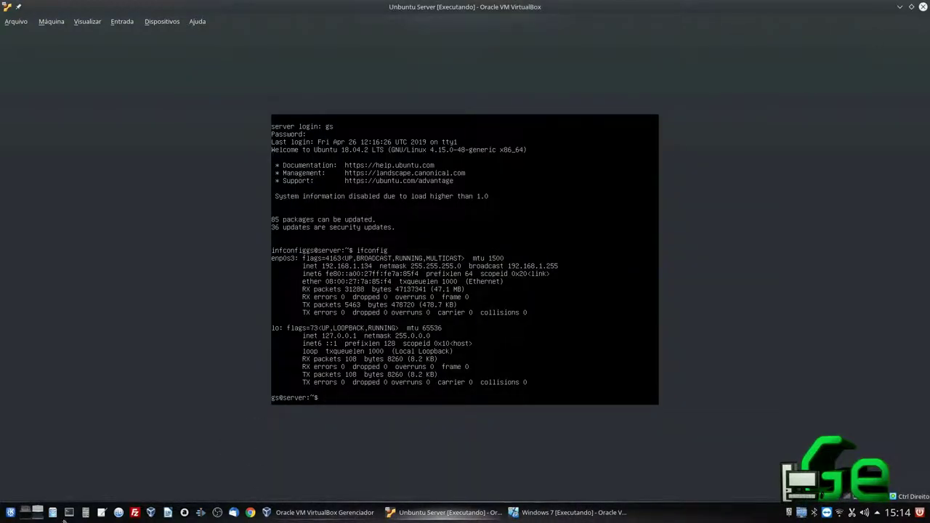
{"action": "left_click", "coordinate": [37, 513]}
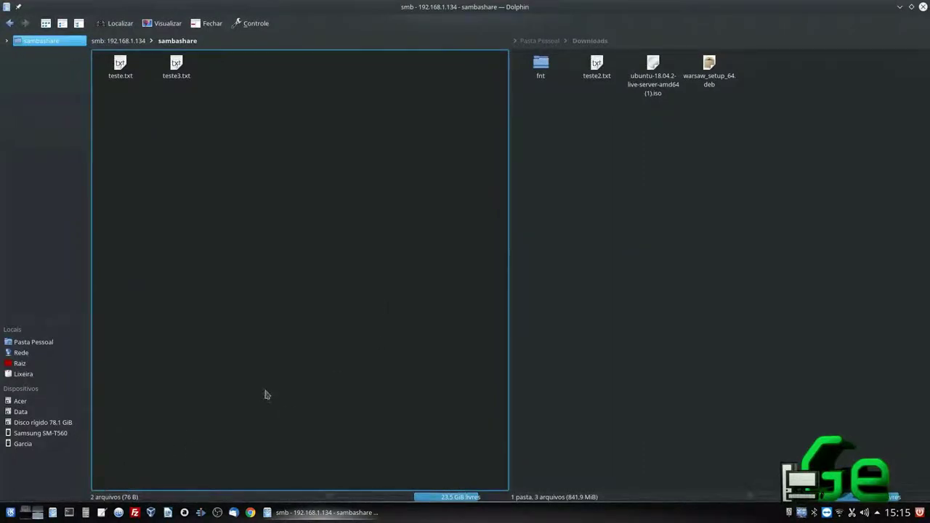
{"action": "key", "text": "ctrl+alt+t"}
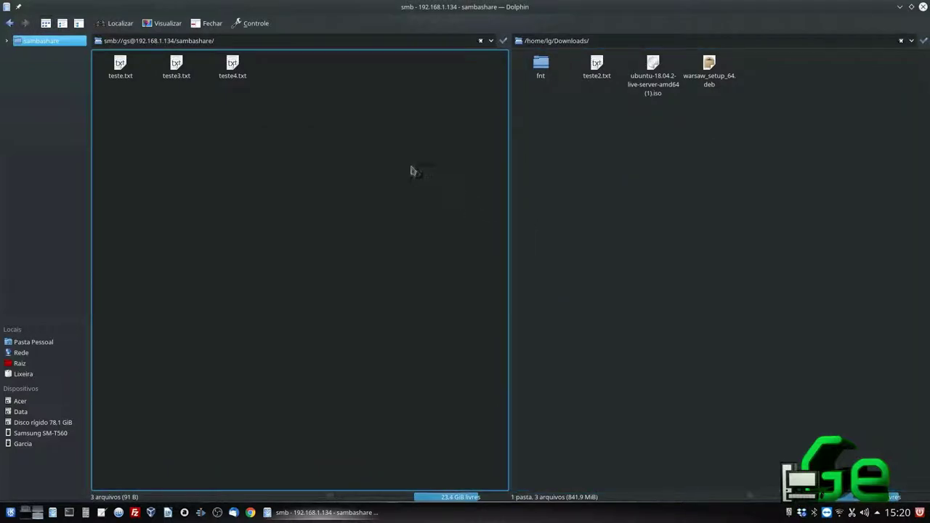
{"action": "right_click", "coordinate": [411, 165]}
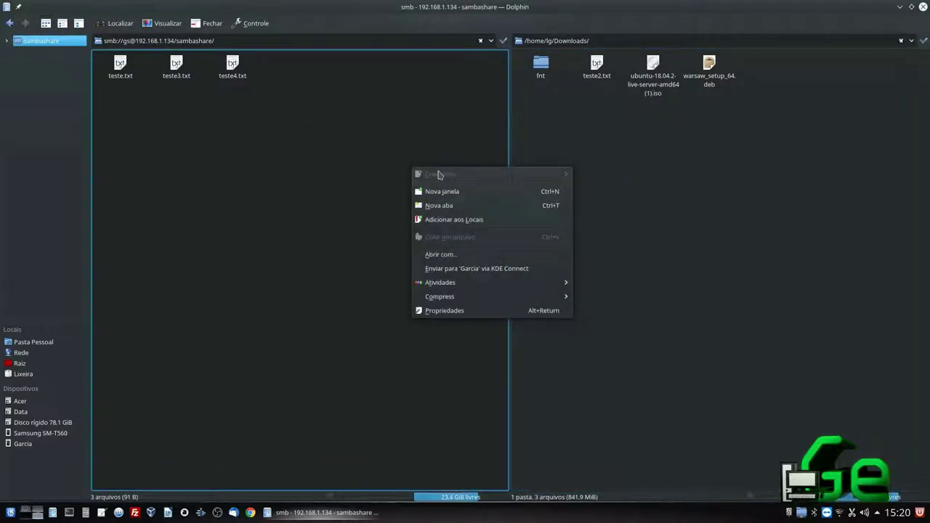
{"action": "left_click", "coordinate": [409, 124]}
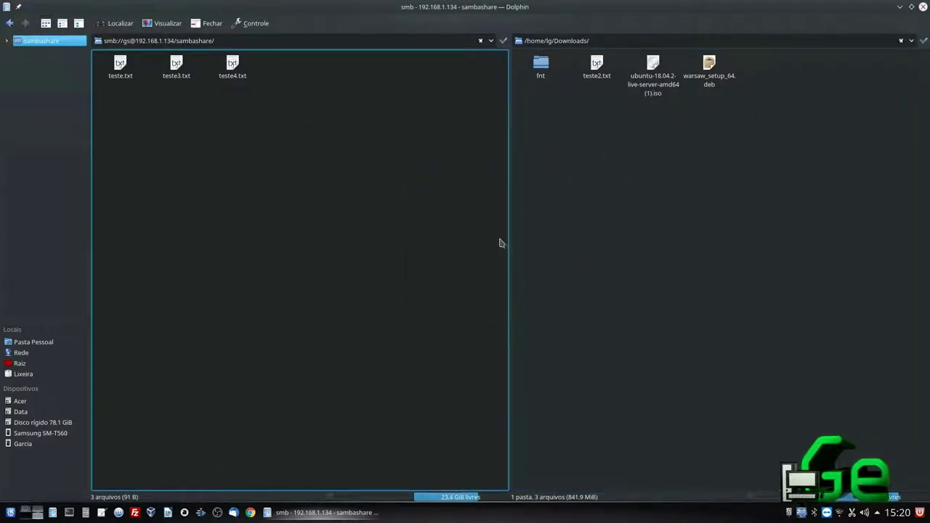
Step: Open smb://192.168.1.134/sambashare in a new file manager window on the Linux host
{"action": "key", "text": "alt+F2"}
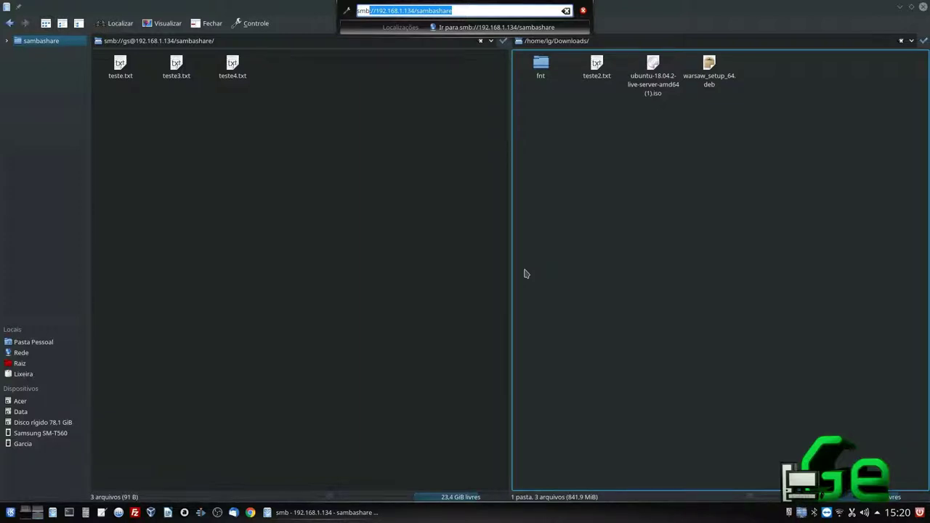
{"action": "key", "text": "End"}
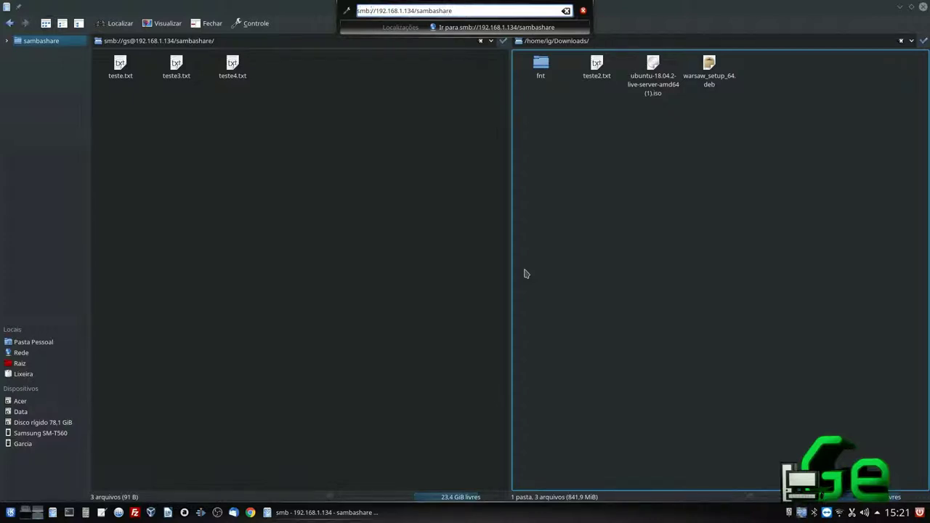
{"action": "key", "text": "Return"}
Step: Create a text file named tst in the sambashare folder and delete it again
{"action": "right_click", "coordinate": [350, 212]}
{"action": "mouse_move", "coordinate": [399, 228]}
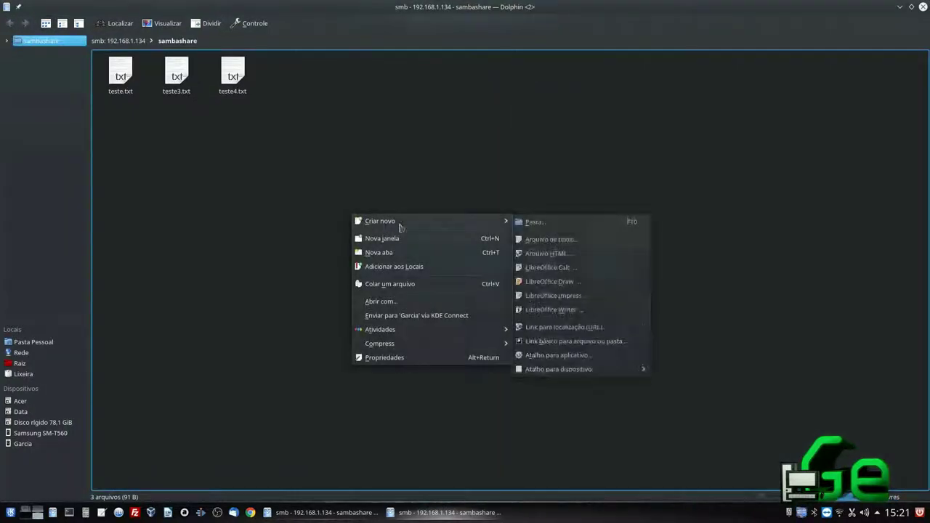
{"action": "left_click", "coordinate": [547, 240]}
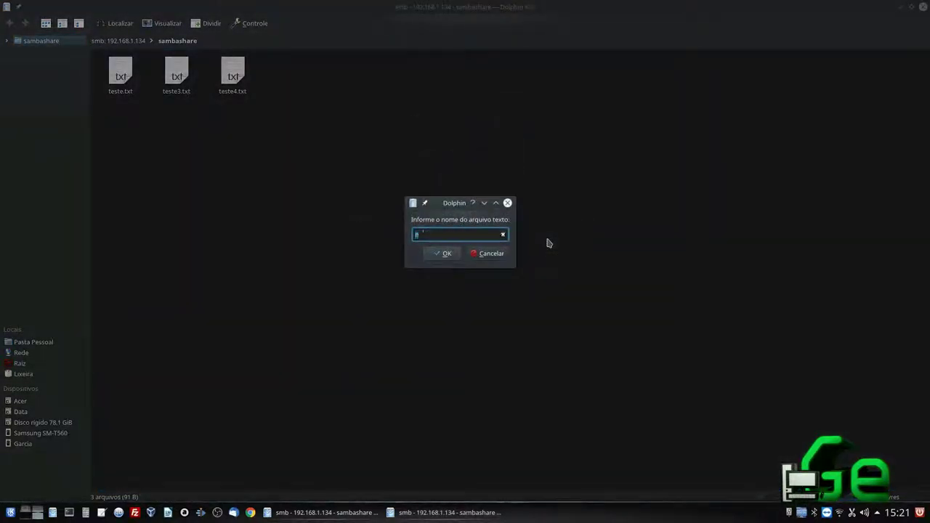
{"action": "left_click", "coordinate": [450, 254]}
{"action": "left_click_drag", "start_coordinate": [309, 157], "coordinate": [289, 93]}
{"action": "key", "text": "Delete"}
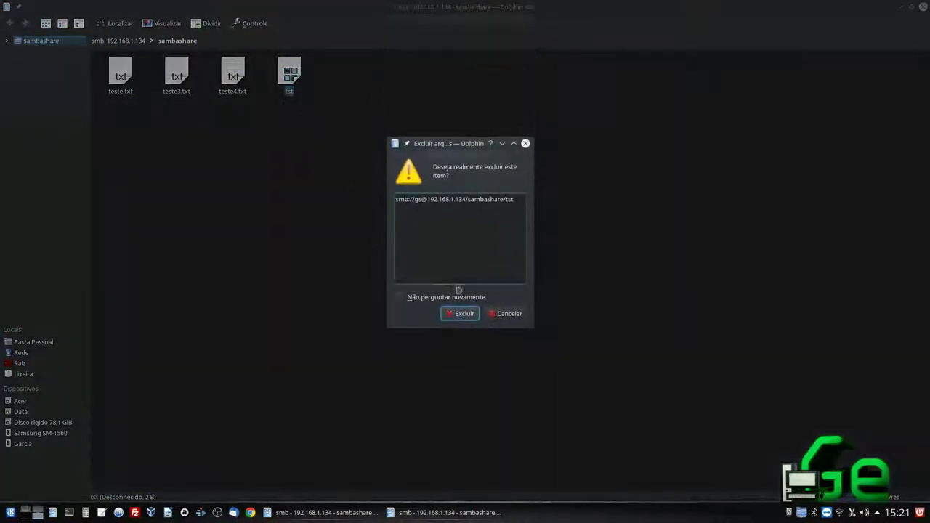
{"action": "left_click", "coordinate": [505, 315]}
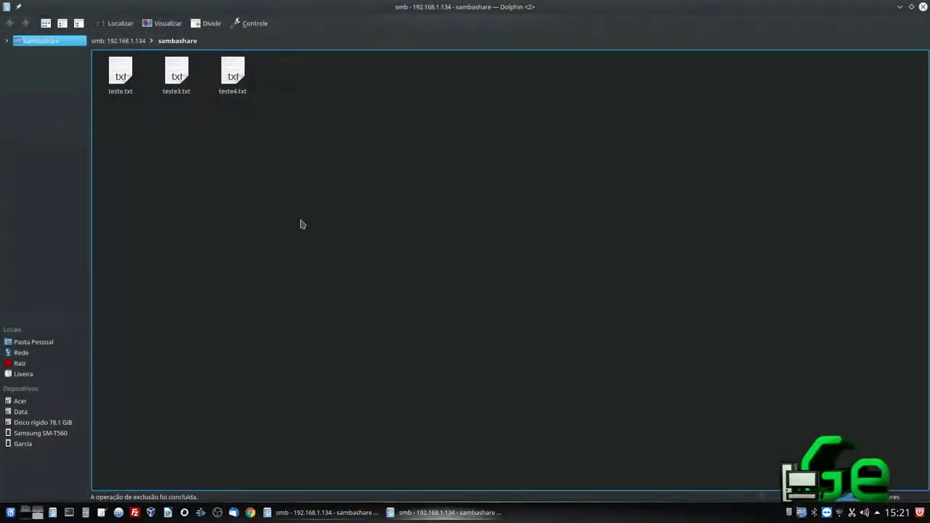
Step: Split the new file manager window and show the home folder's Downloads beside the sambashare folder
{"action": "right_click", "coordinate": [302, 227]}
{"action": "left_click", "coordinate": [209, 23]}
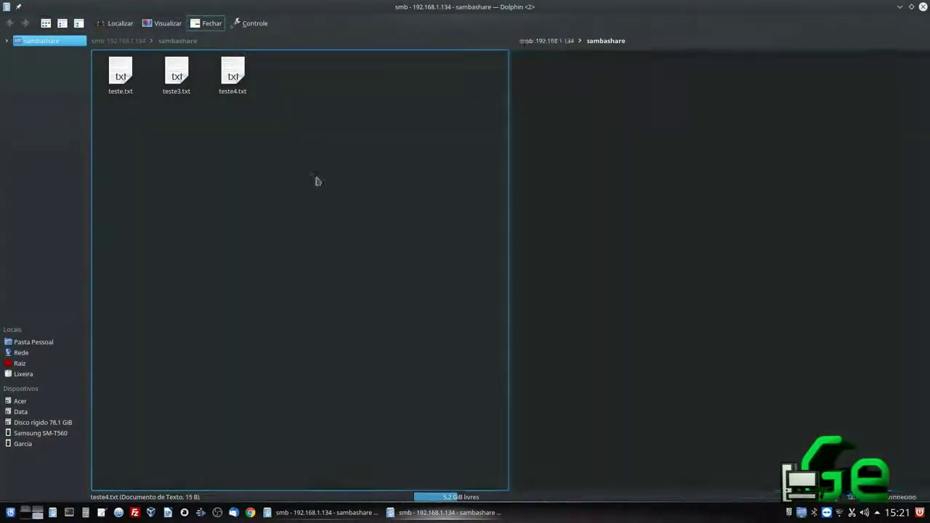
{"action": "left_click", "coordinate": [34, 341]}
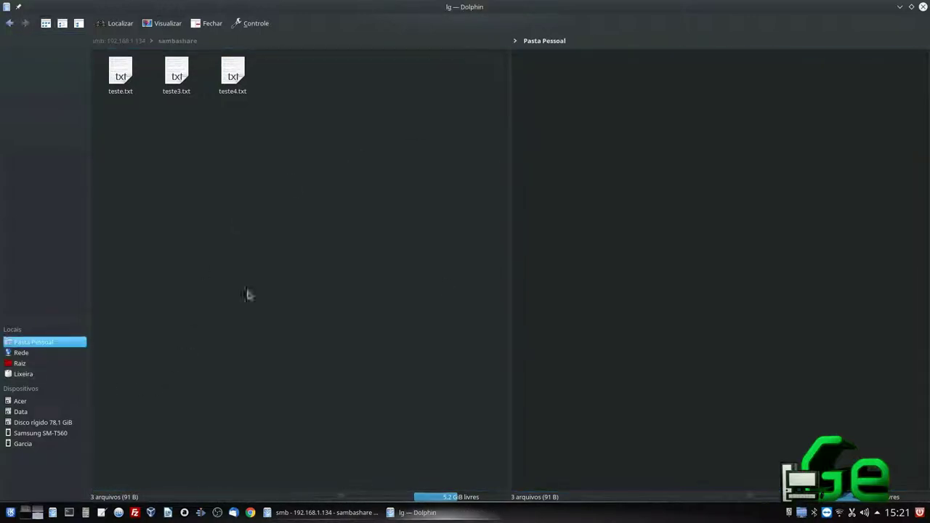
{"action": "left_click", "coordinate": [660, 73]}
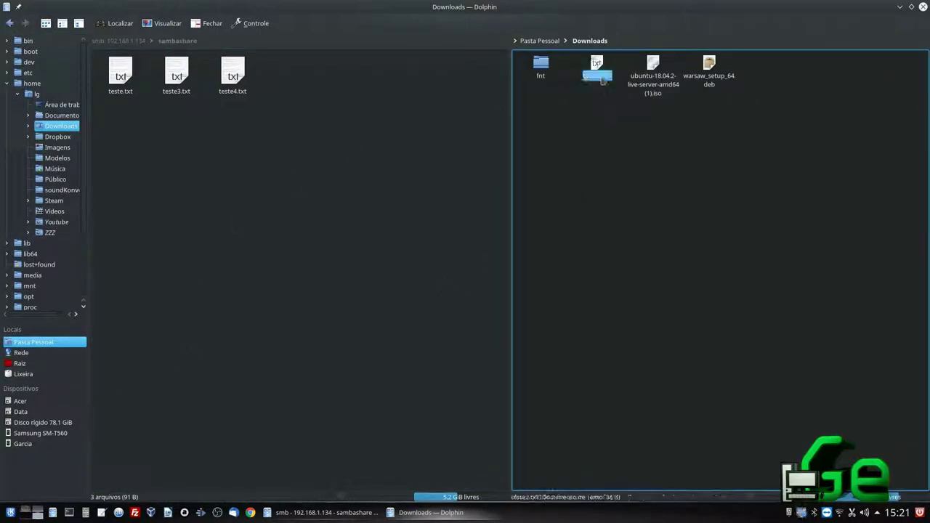
Step: Copy teste2.txt from Downloads into the sambashare folder
{"action": "left_click", "coordinate": [450, 128]}
{"action": "left_click", "coordinate": [609, 97]}
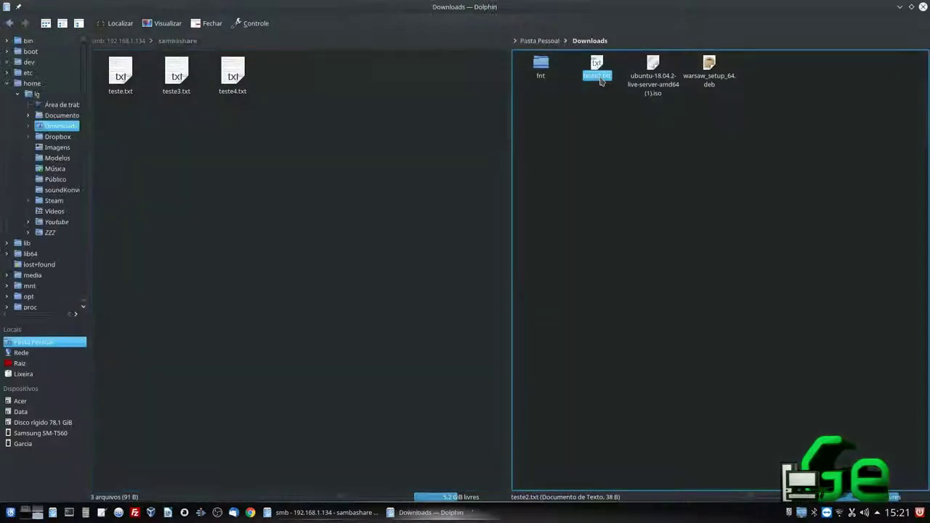
{"action": "right_click", "coordinate": [601, 80]}
{"action": "left_click", "coordinate": [611, 100]}
{"action": "right_click", "coordinate": [391, 115]}
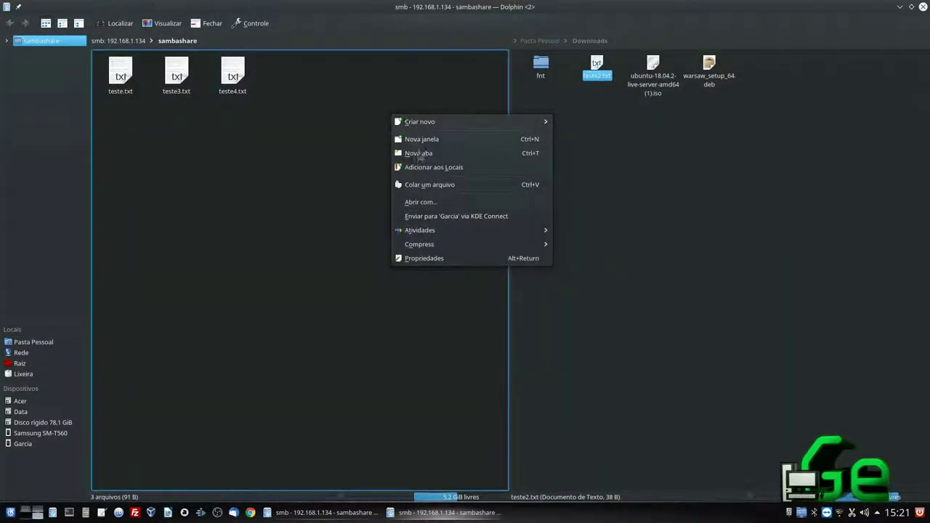
{"action": "left_click", "coordinate": [413, 191]}
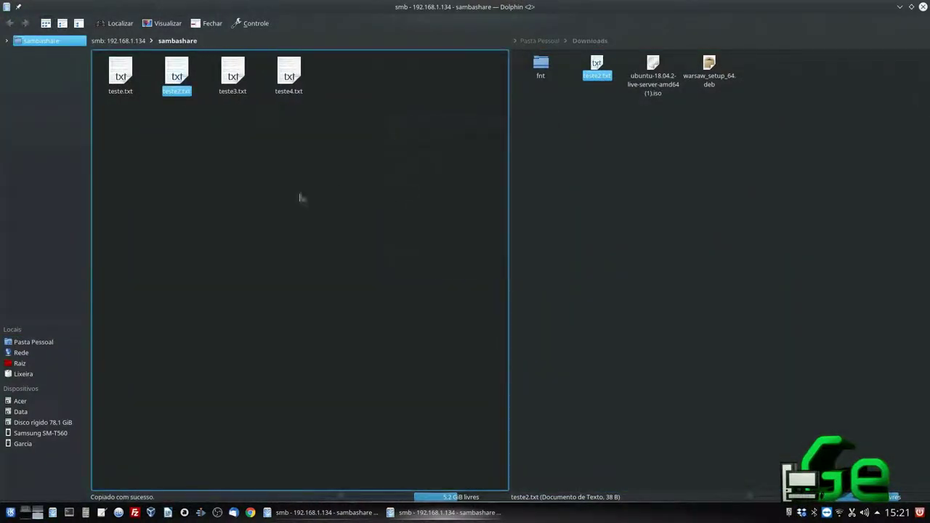
Step: Open the copied teste2.txt from the share in Kate to examine its text, and close the editor
{"action": "double_click", "coordinate": [185, 93]}
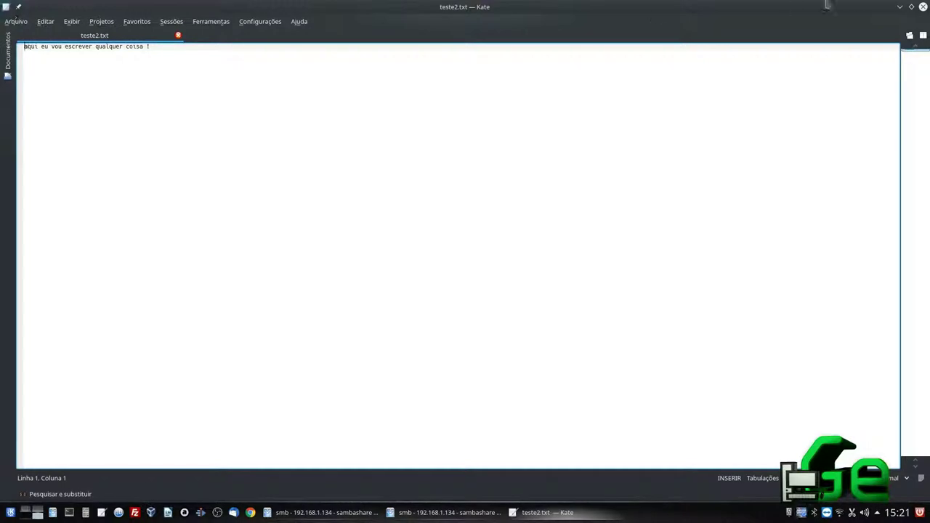
{"action": "left_click", "coordinate": [923, 6]}
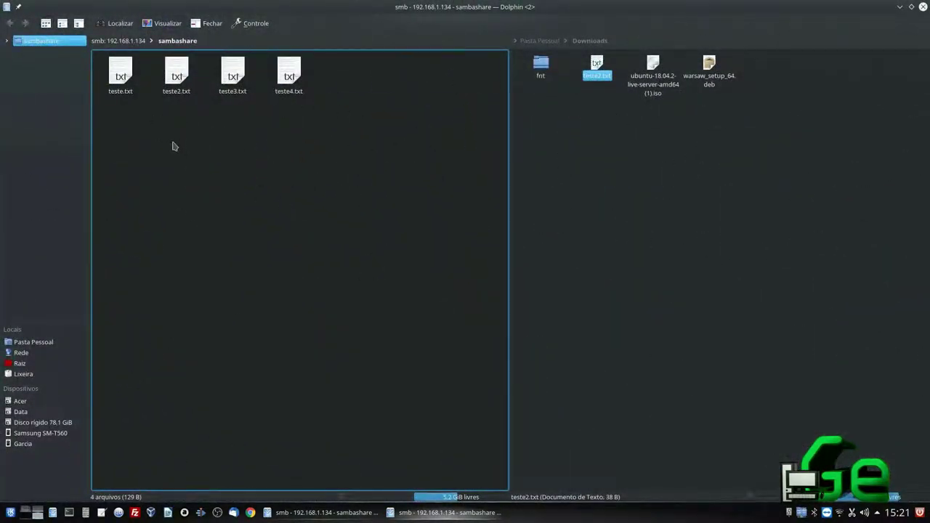
Step: Permanently delete teste2.txt from the sambashare folder
{"action": "left_click_drag", "start_coordinate": [167, 131], "coordinate": [187, 78]}
{"action": "left_click_drag", "start_coordinate": [177, 138], "coordinate": [193, 78]}
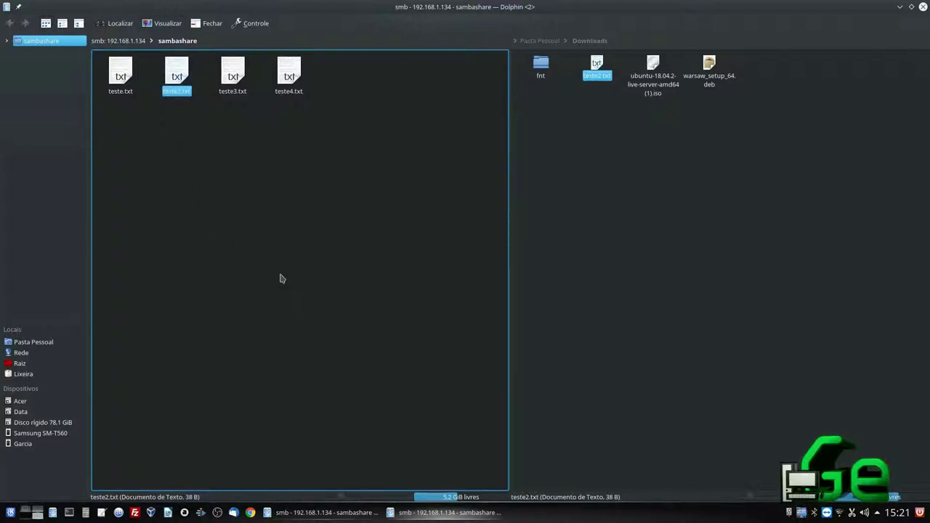
{"action": "key", "text": "Delete"}
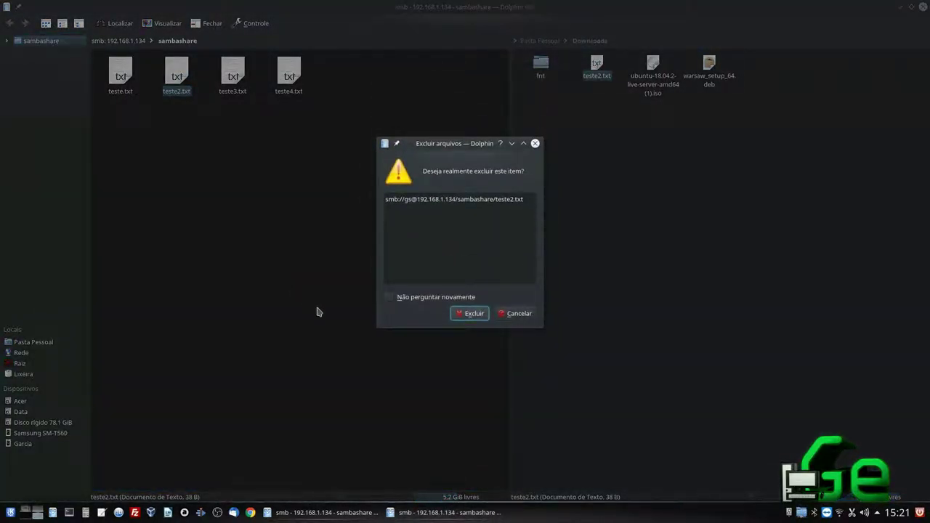
{"action": "left_click", "coordinate": [465, 313]}
{"action": "right_click", "coordinate": [305, 202]}
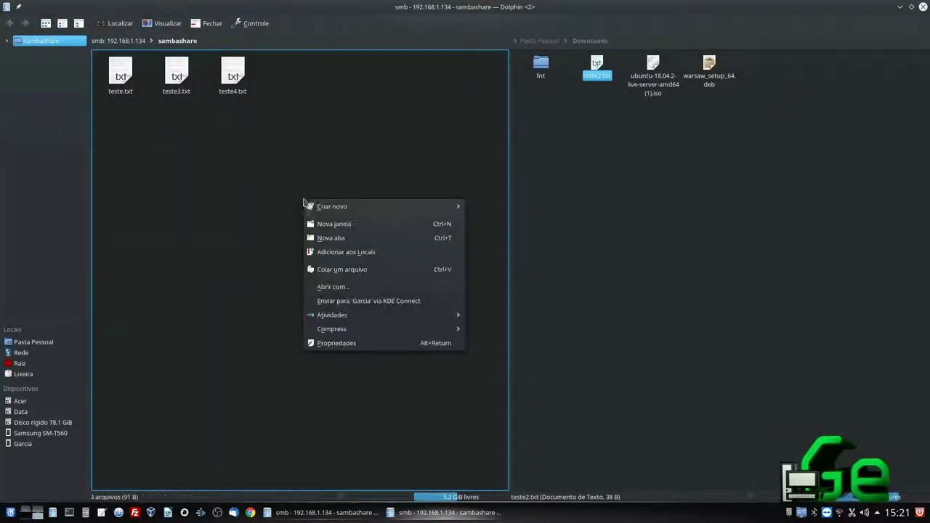
{"action": "mouse_move", "coordinate": [318, 208]}
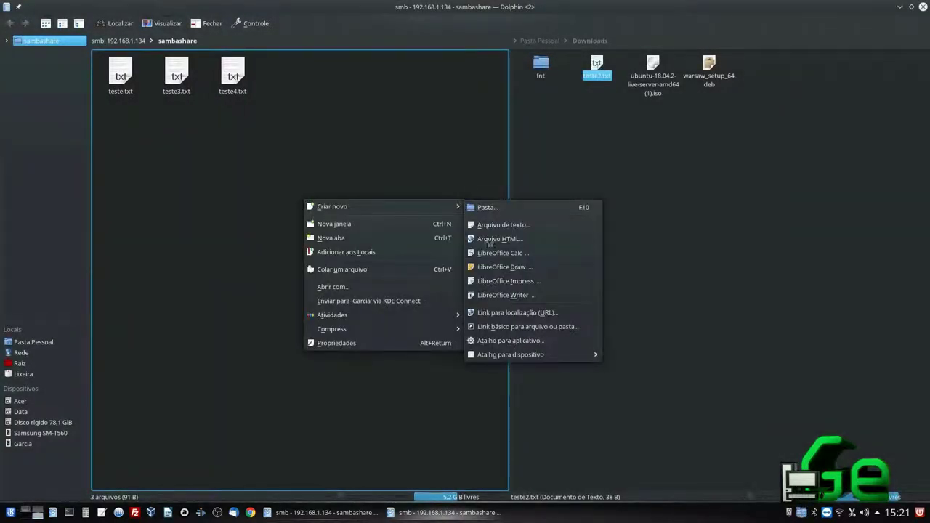
{"action": "left_click", "coordinate": [356, 149]}
{"action": "right_click", "coordinate": [251, 170]}
{"action": "left_click", "coordinate": [598, 87]}
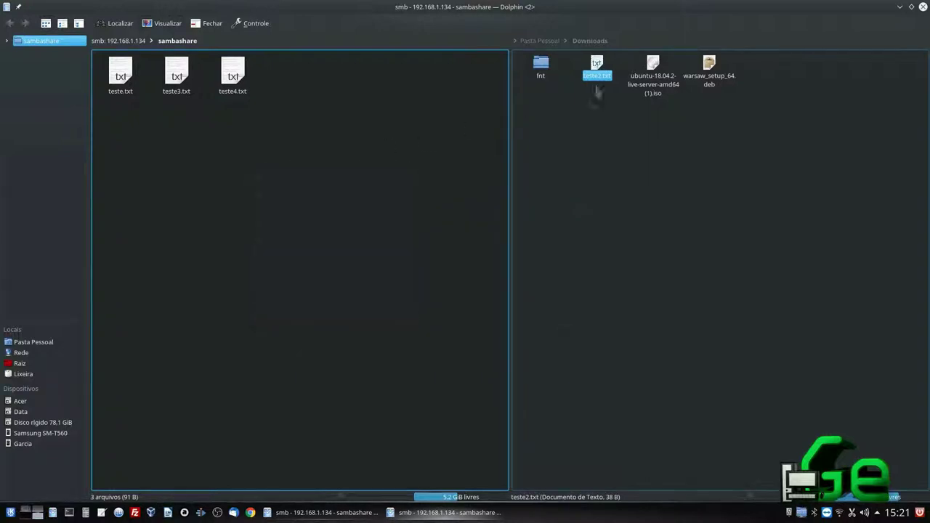
Step: Copy teste2.txt from Downloads into the sambashare folder again
{"action": "left_click_drag", "start_coordinate": [607, 81], "coordinate": [419, 141]}
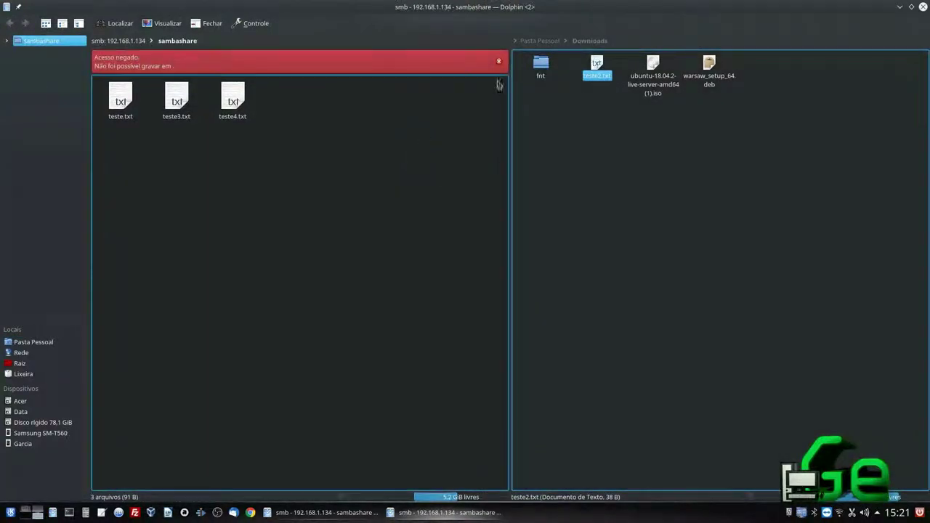
{"action": "right_click", "coordinate": [303, 158]}
{"action": "left_click", "coordinate": [492, 136]}
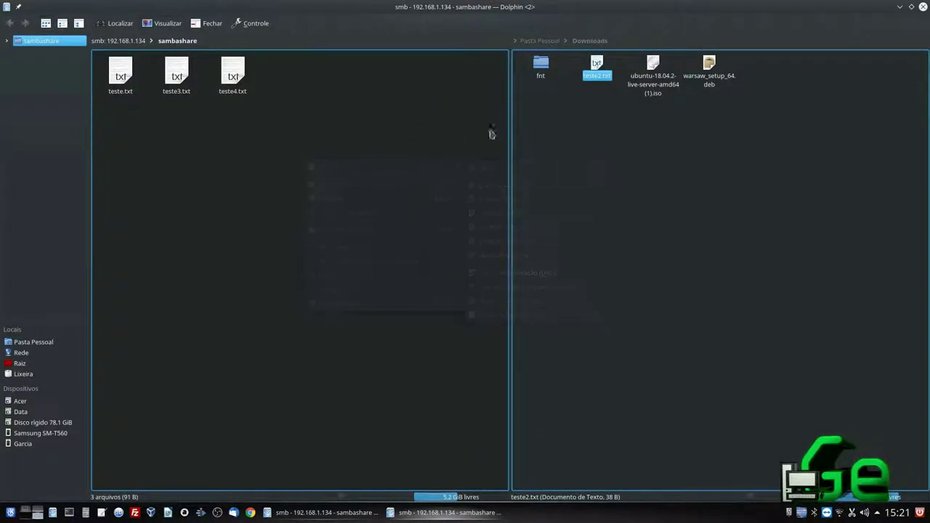
{"action": "left_click_drag", "start_coordinate": [596, 73], "coordinate": [322, 152]}
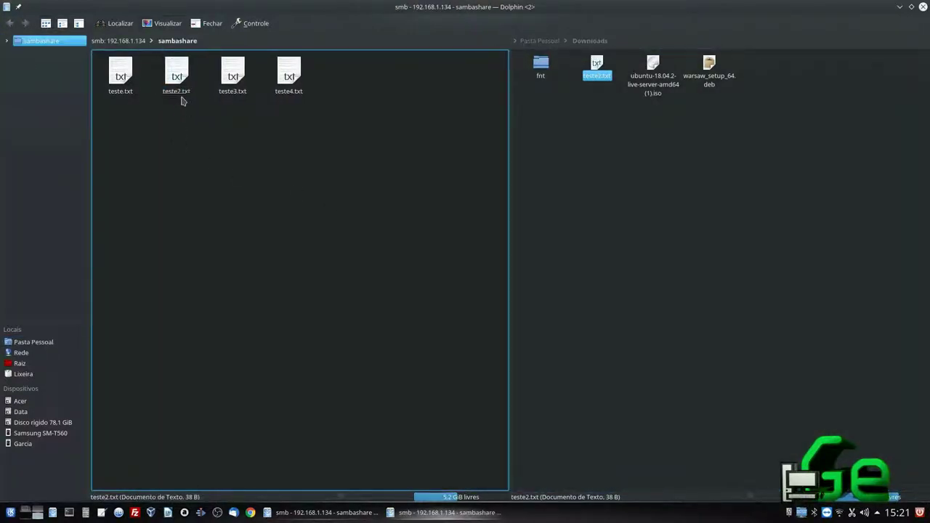
Step: Replace the text of the share's teste2.txt with "e possivel modificar o arquivo ! sem acentos na escrita !", save it, and reopen it to check
{"action": "double_click", "coordinate": [179, 96]}
{"action": "key", "text": "ctrl+a"}
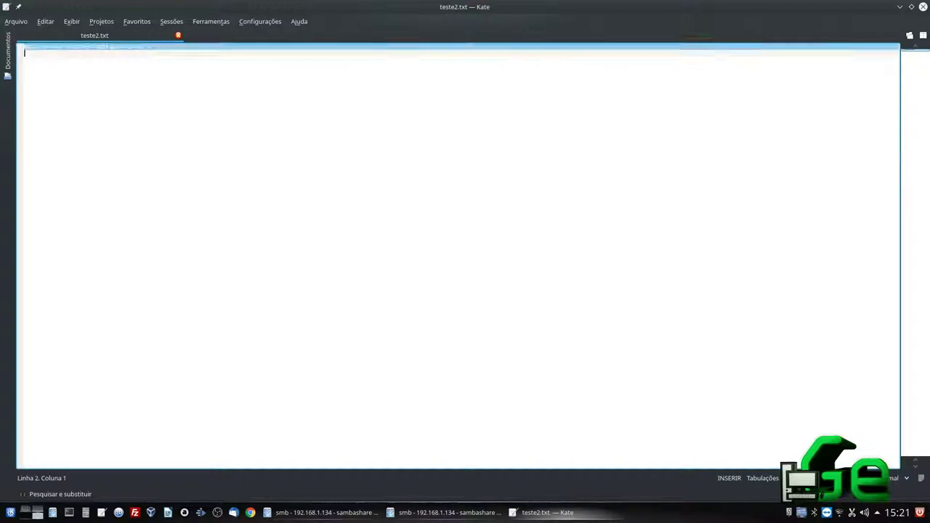
{"action": "type", "text": "e possivel modificar o arqu"}
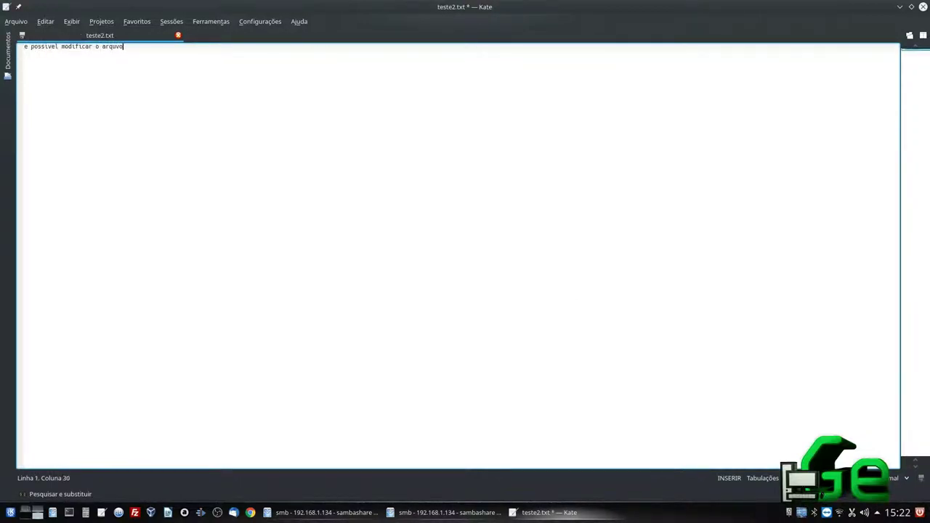
{"action": "key", "text": "BackSpace"}
{"action": "left_click", "coordinate": [923, 6]}
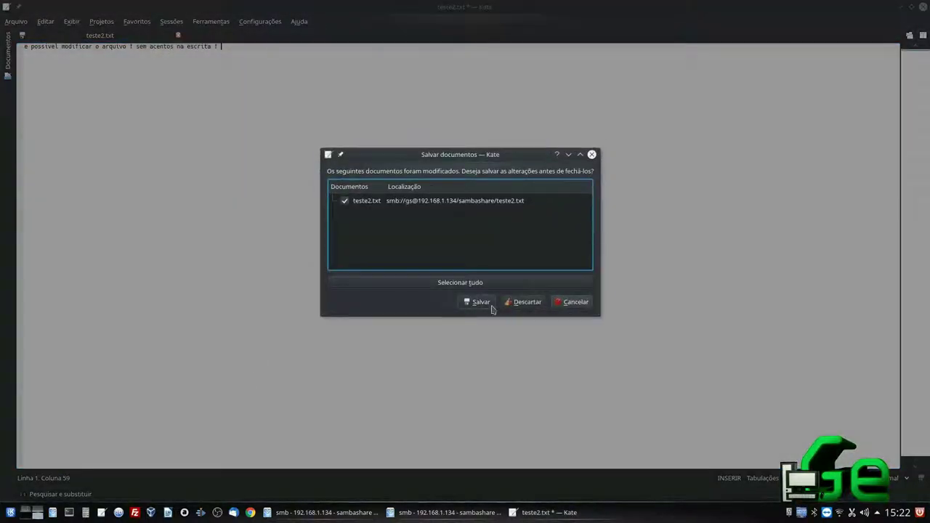
{"action": "left_click", "coordinate": [492, 305]}
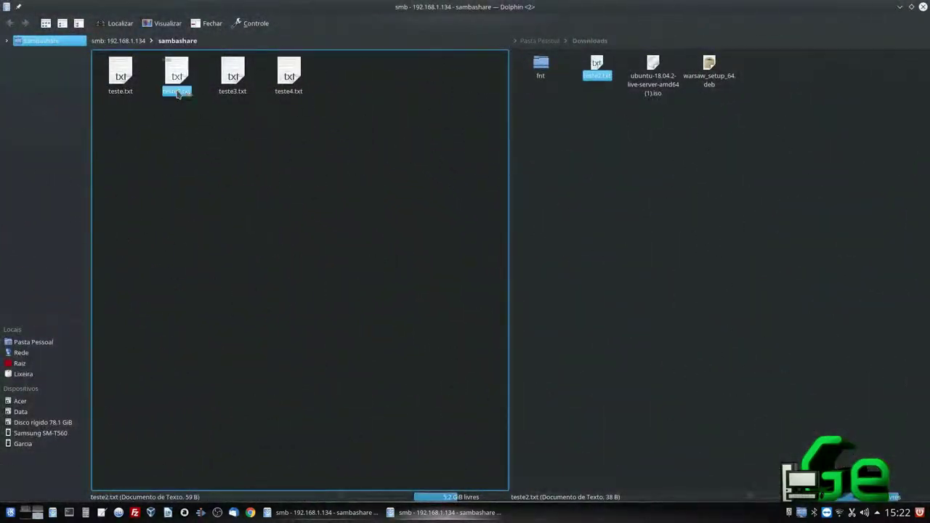
{"action": "double_click", "coordinate": [177, 92]}
{"action": "left_click", "coordinate": [923, 7]}
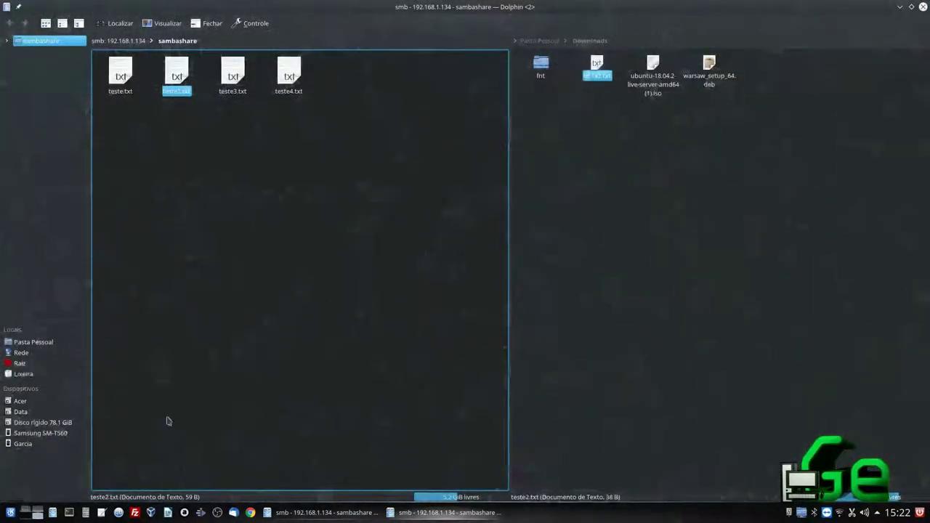
Step: In the Windows 7 virtual machine, open teste2.txt from the mapped sambashare drive (Z:) and examine its text
{"action": "key", "text": "ctrl+F2"}
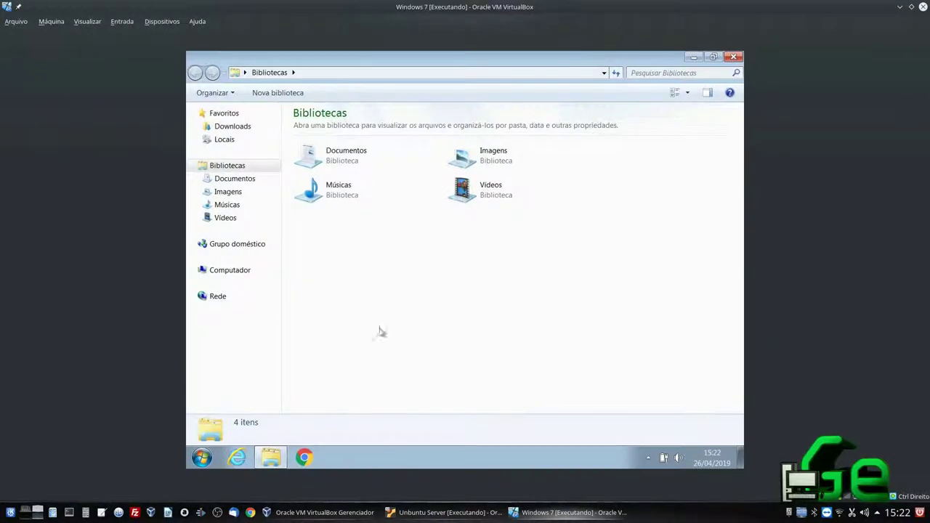
{"action": "left_click", "coordinate": [231, 271]}
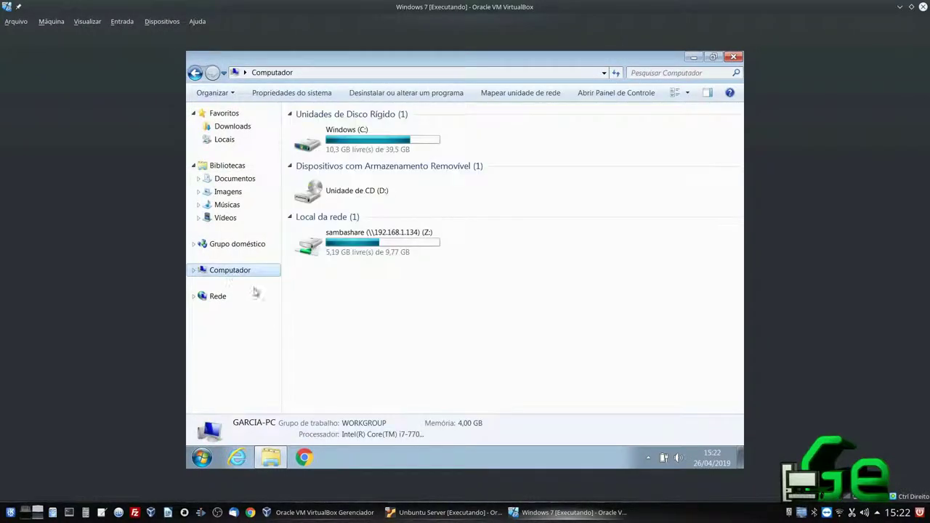
{"action": "double_click", "coordinate": [360, 247]}
{"action": "double_click", "coordinate": [323, 141]}
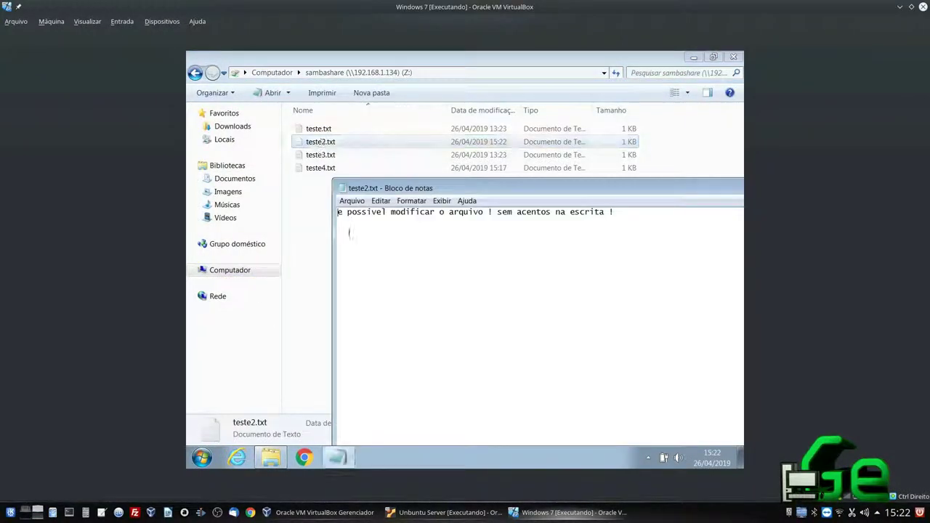
{"action": "left_click_drag", "start_coordinate": [366, 227], "coordinate": [478, 238]}
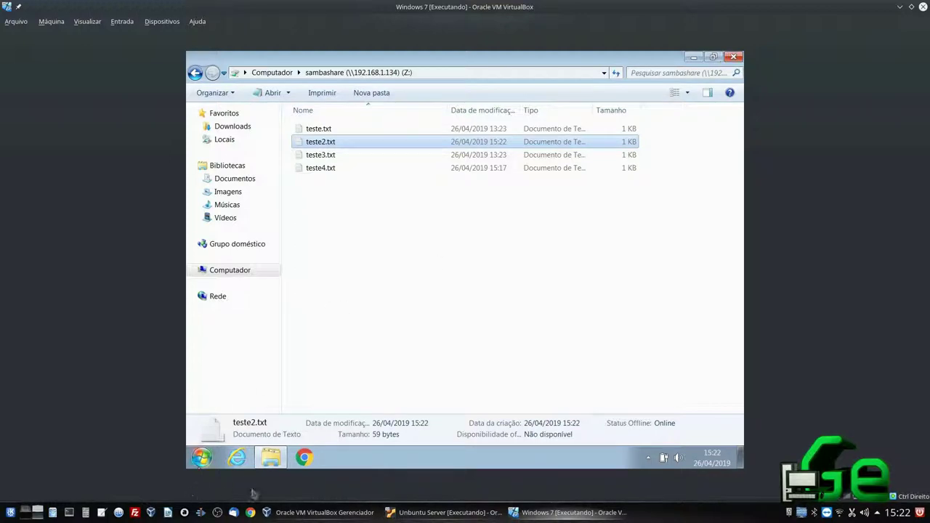
{"action": "left_click", "coordinate": [375, 334]}
{"action": "right_click", "coordinate": [375, 331]}
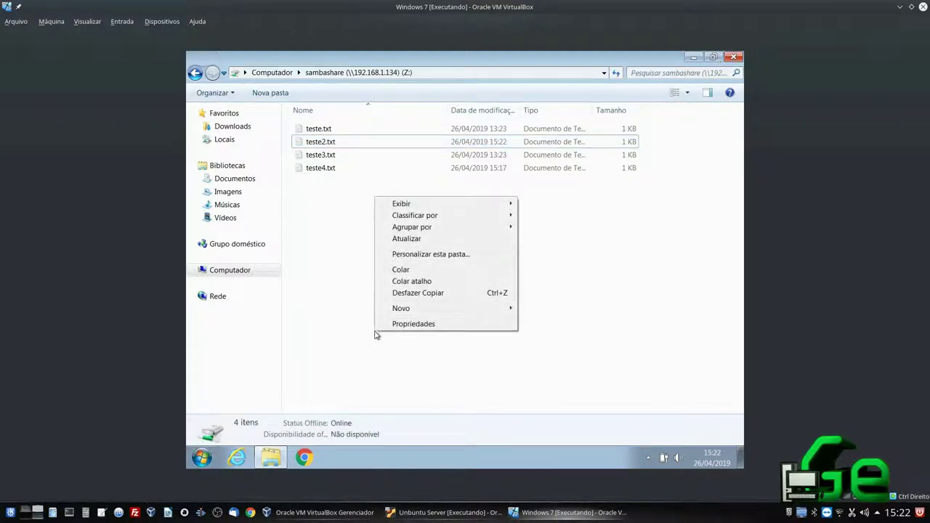
{"action": "left_click", "coordinate": [363, 317]}
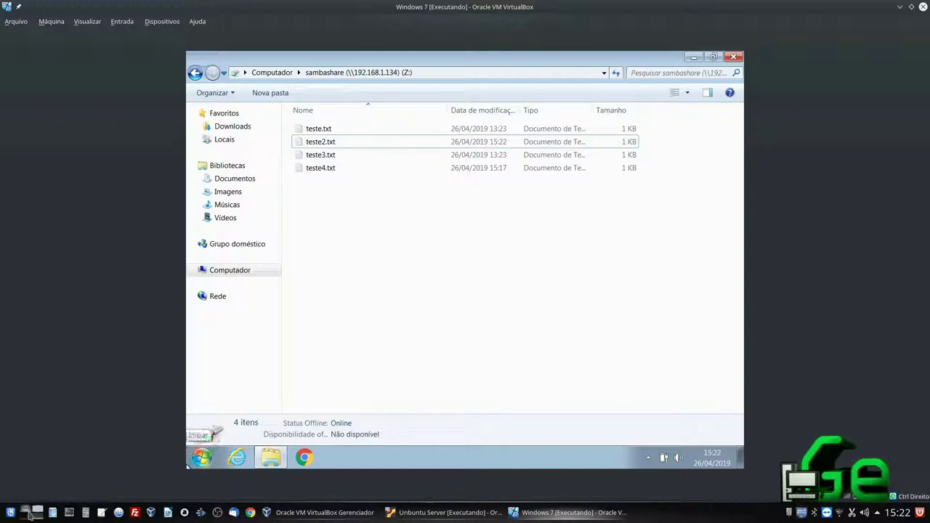
Step: Switch to the Ubuntu Server virtual machine and run sudo nano /etc/samba/smb.conf, entering the sudo password
{"action": "left_click", "coordinate": [394, 513]}
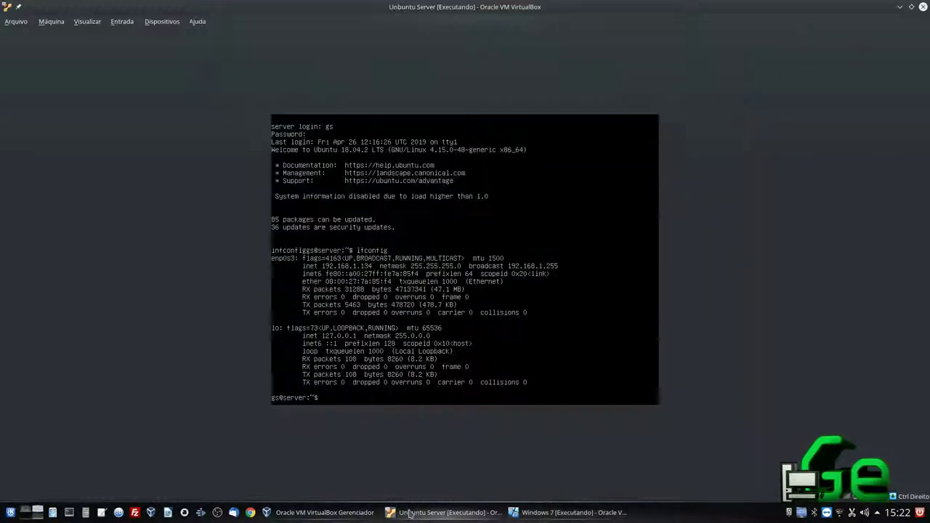
{"action": "type", "text": "ls"}
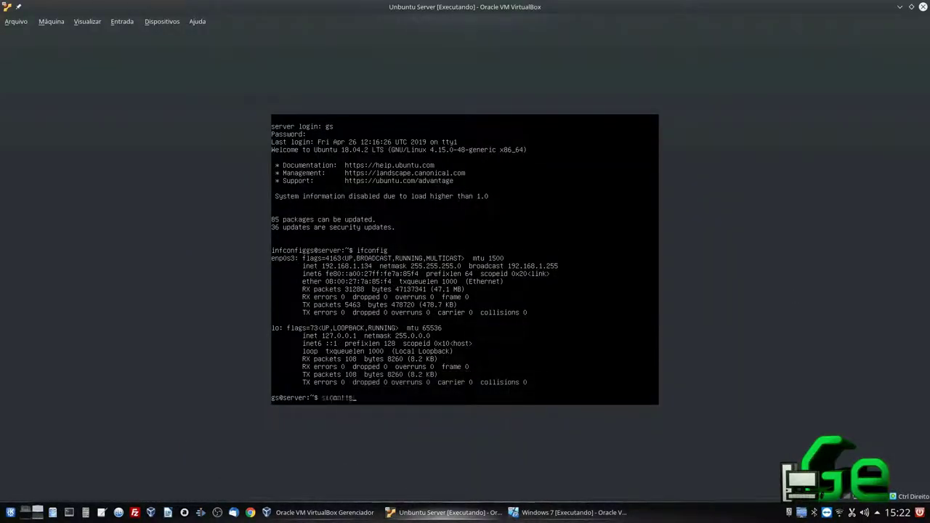
{"action": "key", "text": "Up"}
{"action": "key", "text": "Up"}
{"action": "key", "text": "Up"}
{"action": "key", "text": "Up"}
{"action": "key", "text": "Up"}
{"action": "key", "text": "Up"}
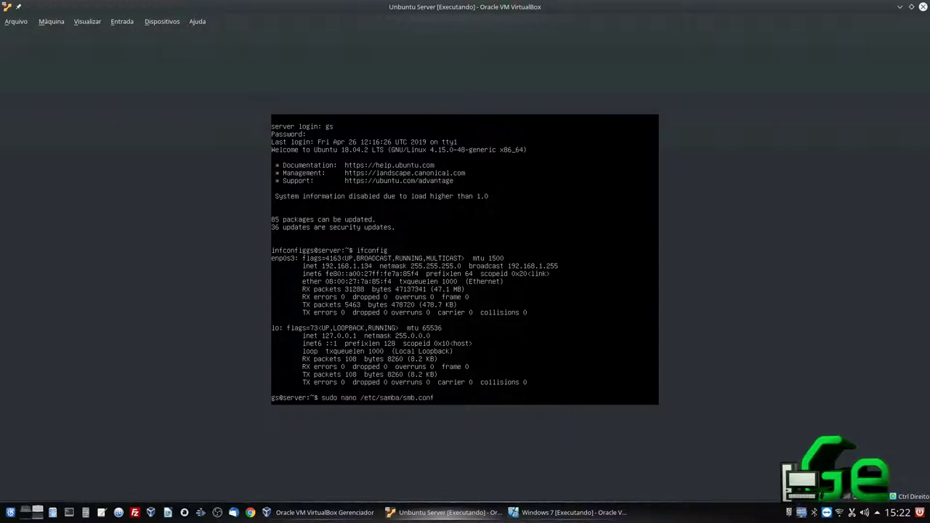
{"action": "key", "text": "Return"}
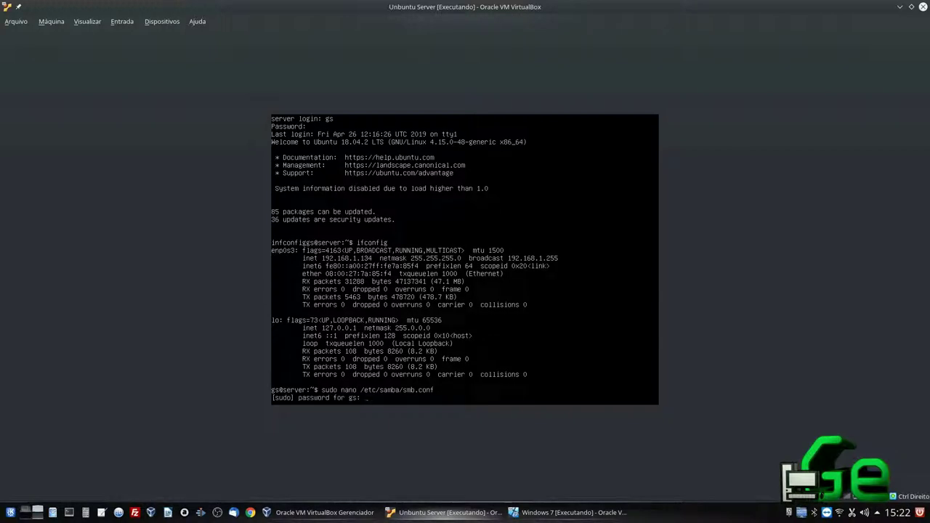
{"action": "key", "text": "Return"}
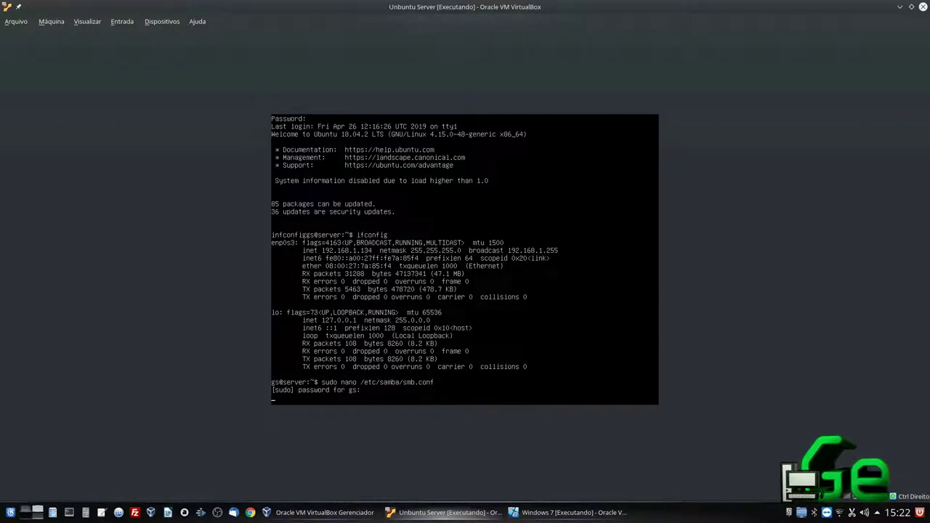
Step: Correct the misspelled option in the [sambashare] section to browsable = yes, save smb.conf and exit nano
{"action": "key", "text": "Down"}
{"action": "key", "text": "Down"}
{"action": "key", "text": "Down"}
{"action": "key", "text": "Down"}
{"action": "key", "text": "Down"}
{"action": "key", "text": "Down"}
{"action": "key", "text": "Down"}
{"action": "key", "text": "Down"}
{"action": "key", "text": "Down"}
{"action": "key", "text": "Down"}
{"action": "key", "text": "Down"}
{"action": "key", "text": "Down"}
{"action": "key", "text": "Down"}
{"action": "key", "text": "Down"}
{"action": "key", "text": "Down"}
{"action": "key", "text": "Down"}
{"action": "key", "text": "Down"}
{"action": "key", "text": "Down"}
{"action": "key", "text": "Down"}
{"action": "key", "text": "Down"}
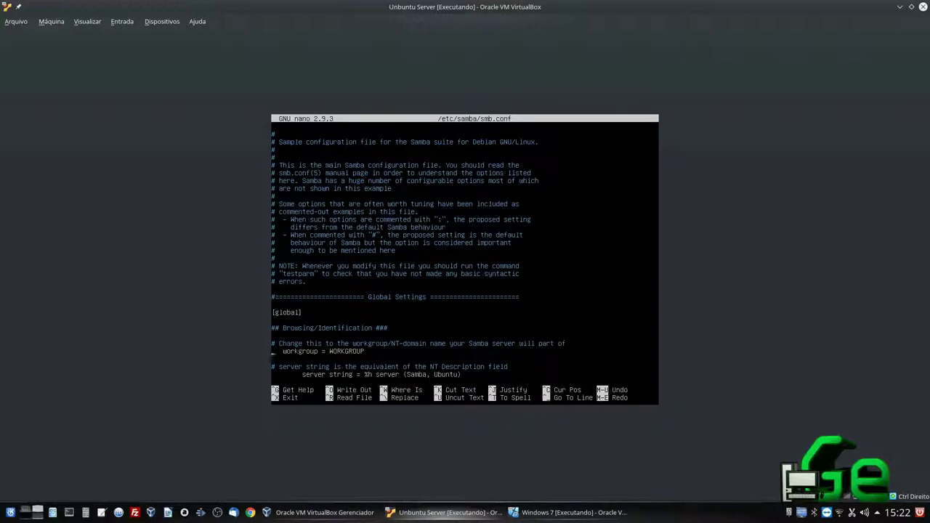
{"action": "key", "text": "Down"}
{"action": "key", "text": "Down"}
{"action": "key", "text": "Down"}
{"action": "key", "text": "Down"}
{"action": "key", "text": "Down"}
{"action": "key", "text": "Down"}
{"action": "key", "text": "Down"}
{"action": "key", "text": "Down"}
{"action": "key", "text": "Down"}
{"action": "key", "text": "Down"}
{"action": "key", "text": "Down"}
{"action": "key", "text": "Down"}
{"action": "key", "text": "Down"}
{"action": "key", "text": "Down"}
{"action": "key", "text": "Down"}
{"action": "key", "text": "Down"}
{"action": "key", "text": "Down"}
{"action": "key", "text": "Down"}
{"action": "key", "text": "Down"}
{"action": "key", "text": "Down"}
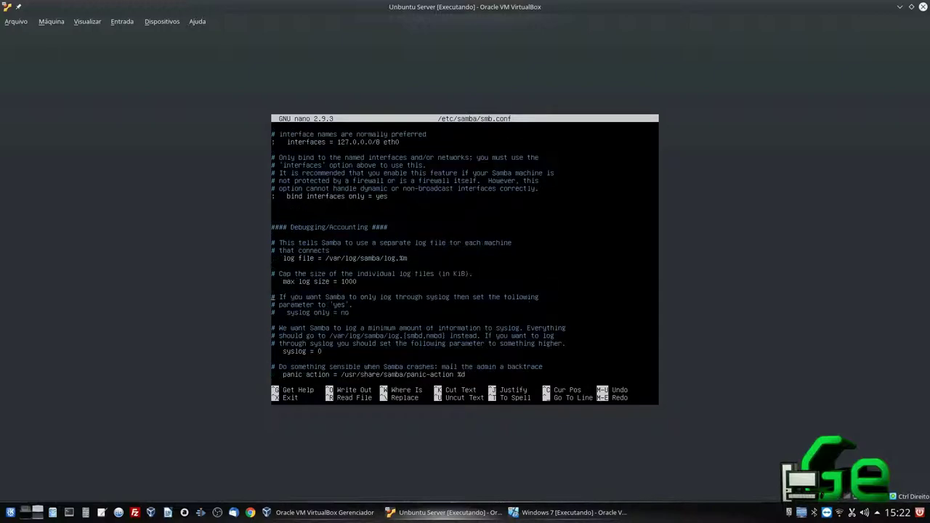
{"action": "key", "text": "Down"}
{"action": "key", "text": "Down"}
{"action": "key", "text": "Down"}
{"action": "key", "text": "Down"}
{"action": "key", "text": "Down"}
{"action": "key", "text": "Down"}
{"action": "key", "text": "Down"}
{"action": "key", "text": "Down"}
{"action": "key", "text": "Down"}
{"action": "key", "text": "Down"}
{"action": "key", "text": "Down"}
{"action": "key", "text": "Down"}
{"action": "key", "text": "Down"}
{"action": "key", "text": "Down"}
{"action": "key", "text": "Down"}
{"action": "key", "text": "Down"}
{"action": "key", "text": "Down"}
{"action": "key", "text": "Down"}
{"action": "key", "text": "Down"}
{"action": "key", "text": "Down"}
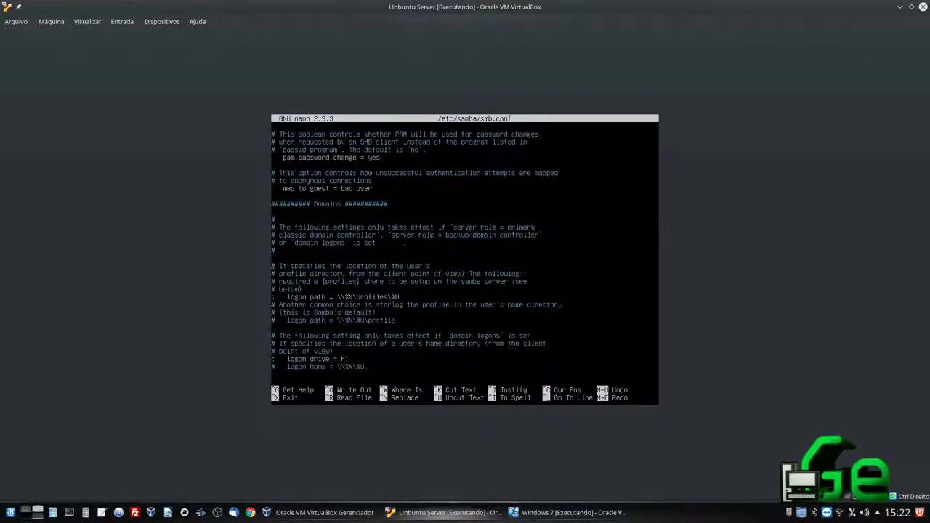
{"action": "key", "text": "Down"}
{"action": "key", "text": "Down"}
{"action": "key", "text": "Down"}
{"action": "key", "text": "Down"}
{"action": "key", "text": "Down"}
{"action": "key", "text": "Down"}
{"action": "key", "text": "Down"}
{"action": "key", "text": "Down"}
{"action": "key", "text": "Down"}
{"action": "key", "text": "Down"}
{"action": "key", "text": "Down"}
{"action": "key", "text": "Down"}
{"action": "key", "text": "Down"}
{"action": "key", "text": "Down"}
{"action": "key", "text": "Down"}
{"action": "key", "text": "Down"}
{"action": "key", "text": "Down"}
{"action": "key", "text": "Down"}
{"action": "key", "text": "Down"}
{"action": "key", "text": "Down"}
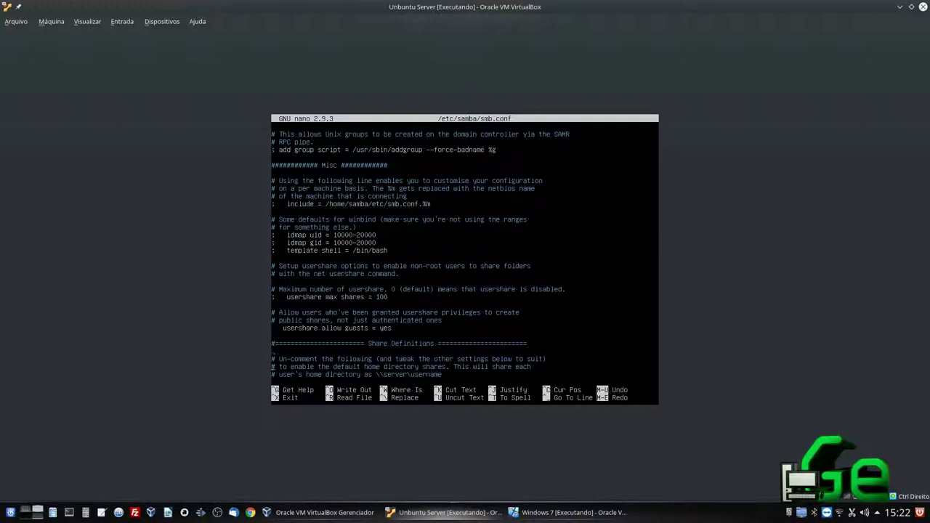
{"action": "key", "text": "Down"}
{"action": "key", "text": "Down"}
{"action": "key", "text": "Down"}
{"action": "key", "text": "Down"}
{"action": "key", "text": "Down"}
{"action": "key", "text": "Down"}
{"action": "key", "text": "Down"}
{"action": "key", "text": "Down"}
{"action": "key", "text": "Down"}
{"action": "key", "text": "Down"}
{"action": "key", "text": "Down"}
{"action": "key", "text": "Down"}
{"action": "key", "text": "Down"}
{"action": "key", "text": "Down"}
{"action": "key", "text": "Down"}
{"action": "key", "text": "Down"}
{"action": "key", "text": "Down"}
{"action": "key", "text": "Down"}
{"action": "key", "text": "Down"}
{"action": "key", "text": "Down"}
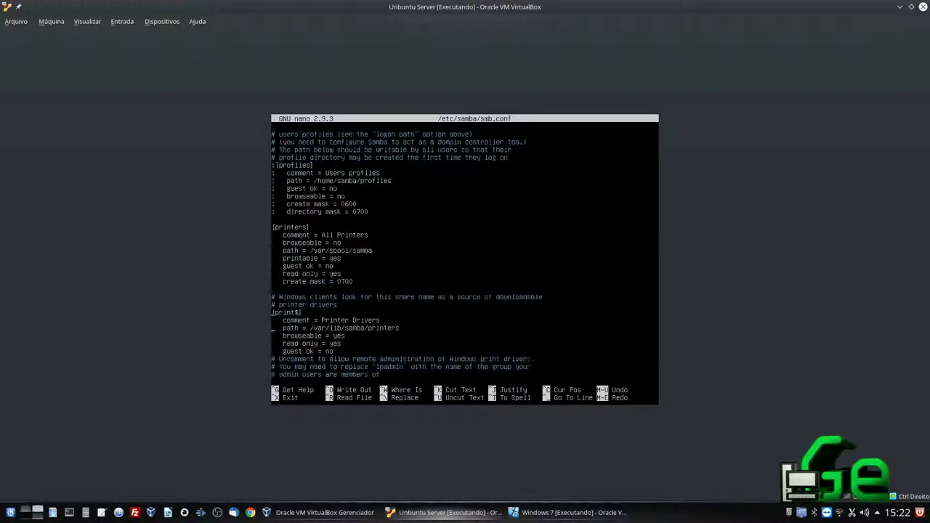
{"action": "key", "text": "Up"}
{"action": "key", "text": "Up"}
{"action": "key", "text": "Up"}
{"action": "key", "text": "Up"}
{"action": "key", "text": "Up"}
{"action": "key", "text": "Up"}
{"action": "key", "text": "Up"}
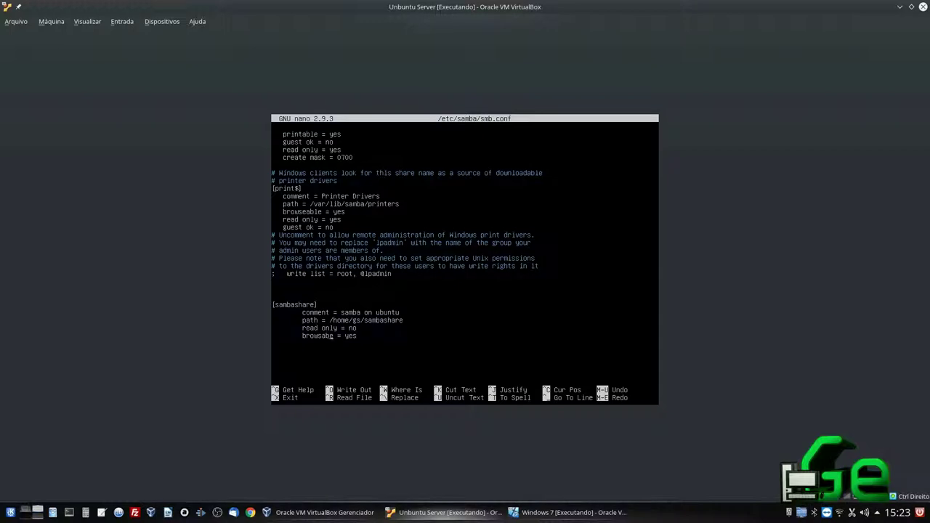
{"action": "type", "text": "l"}
{"action": "key", "text": "ctrl+x"}
{"action": "key", "text": "y"}
{"action": "key", "text": "Return"}
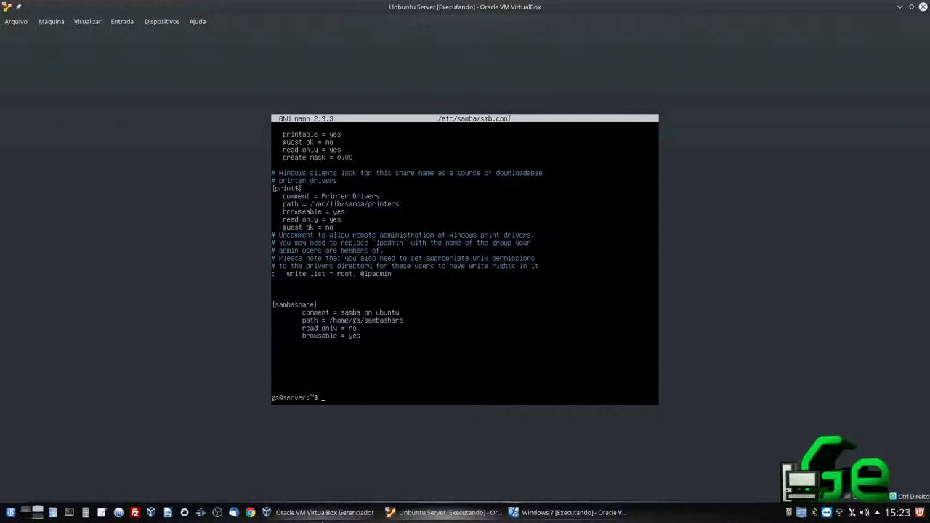
Step: Check the share in the Windows 7 virtual machine, return to Dolphin on the host, and show the shared folders of 192.168.1.134
{"action": "left_click", "coordinate": [558, 514]}
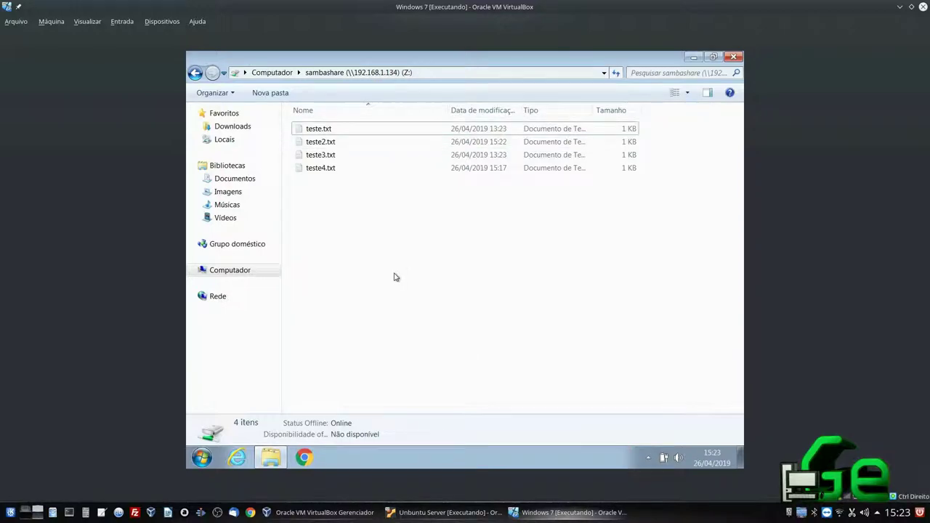
{"action": "left_click", "coordinate": [42, 516]}
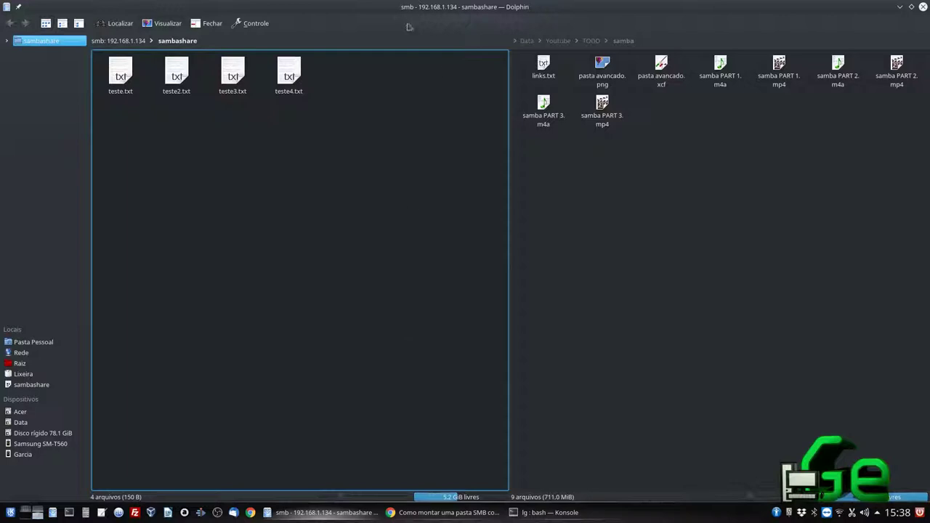
{"action": "left_click", "coordinate": [135, 41]}
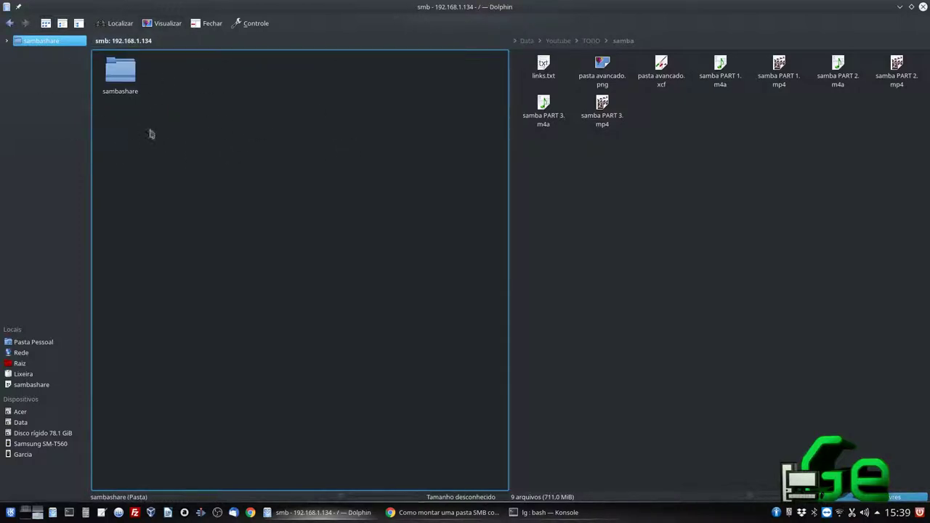
{"action": "left_click", "coordinate": [118, 102]}
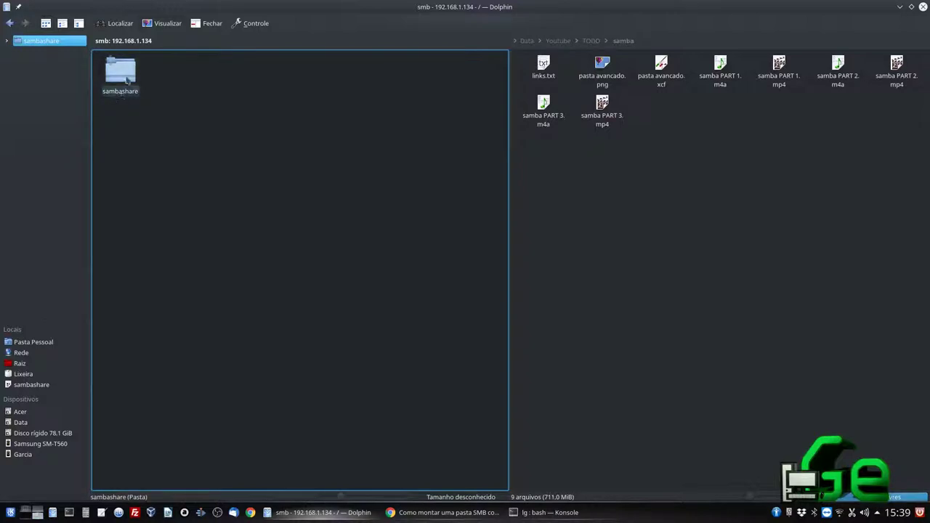
Step: Return to the shared folders of 192.168.1.134 and add the sambashare folder to Places
{"action": "right_click", "coordinate": [165, 122]}
{"action": "key", "text": "BackSpace"}
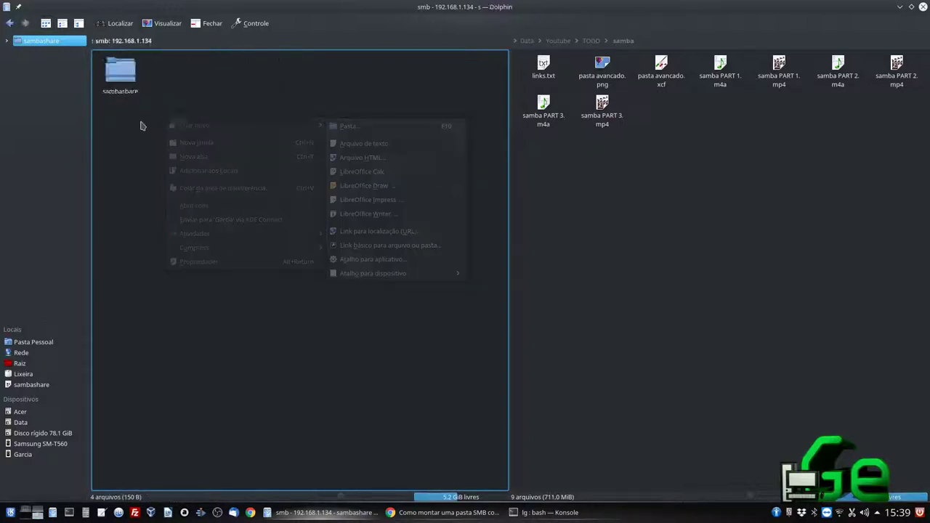
{"action": "right_click", "coordinate": [122, 96]}
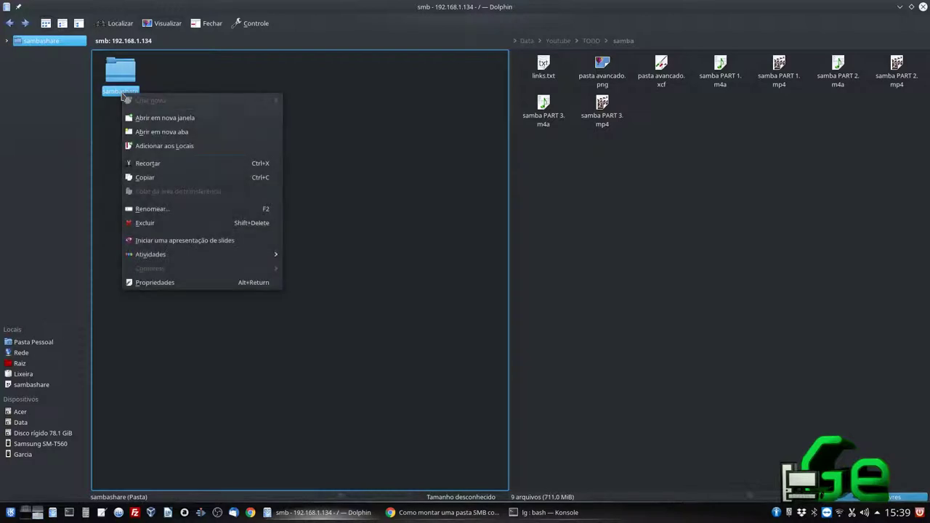
{"action": "left_click", "coordinate": [184, 148]}
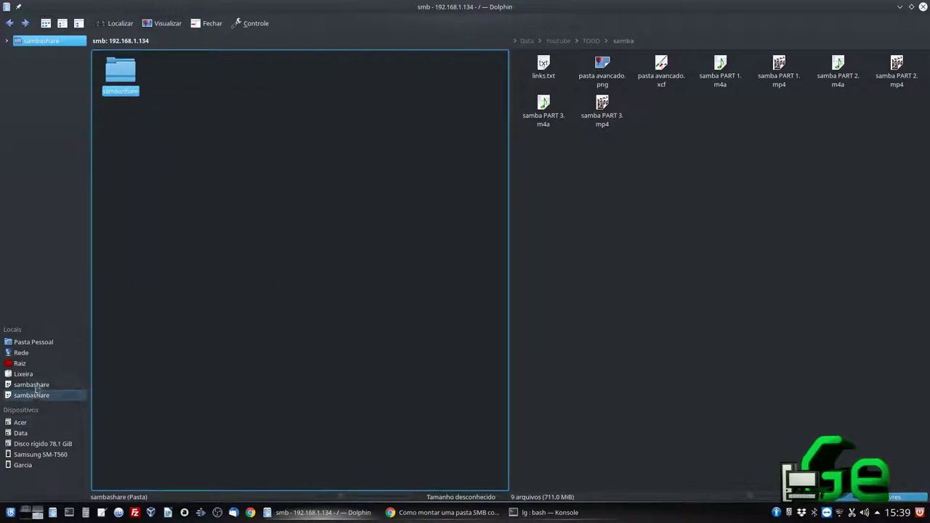
Step: Remove both sambashare entries from Places
{"action": "right_click", "coordinate": [36, 385]}
{"action": "left_click", "coordinate": [57, 438]}
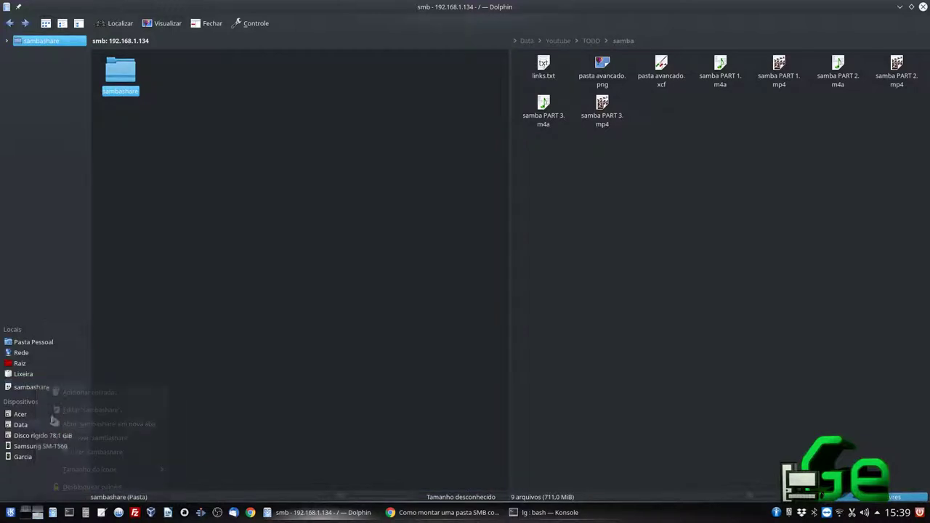
{"action": "right_click", "coordinate": [44, 385]}
{"action": "left_click", "coordinate": [74, 440]}
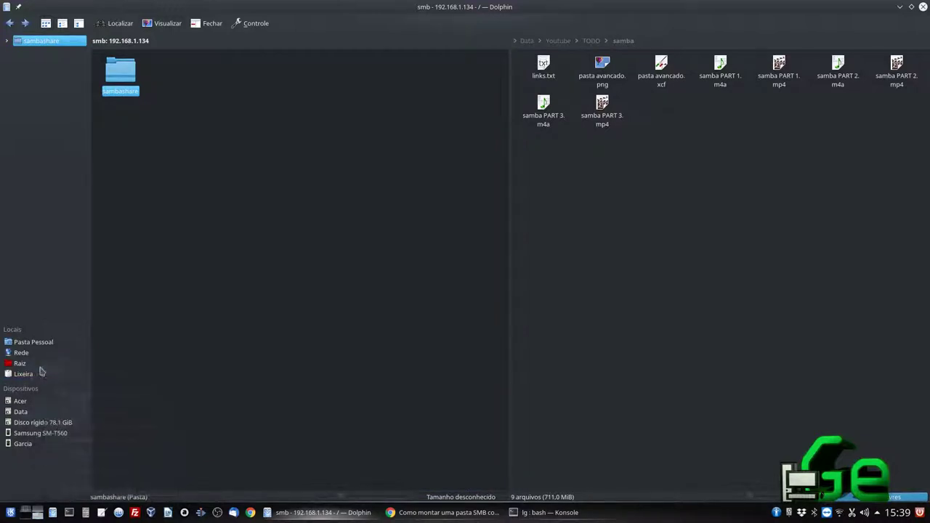
Step: Add the sambashare folder of 192.168.1.134 back to Places as a single entry
{"action": "left_click", "coordinate": [128, 92]}
{"action": "right_click", "coordinate": [128, 93]}
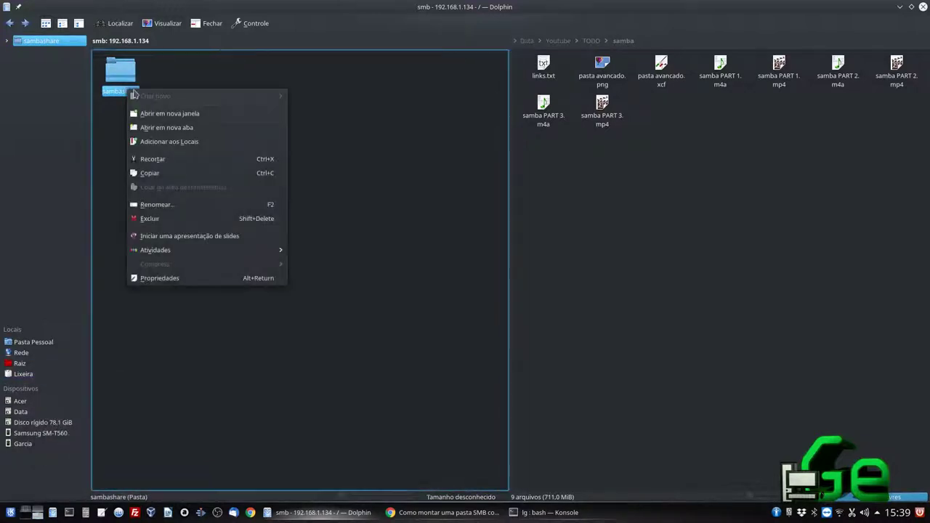
{"action": "left_click", "coordinate": [154, 143]}
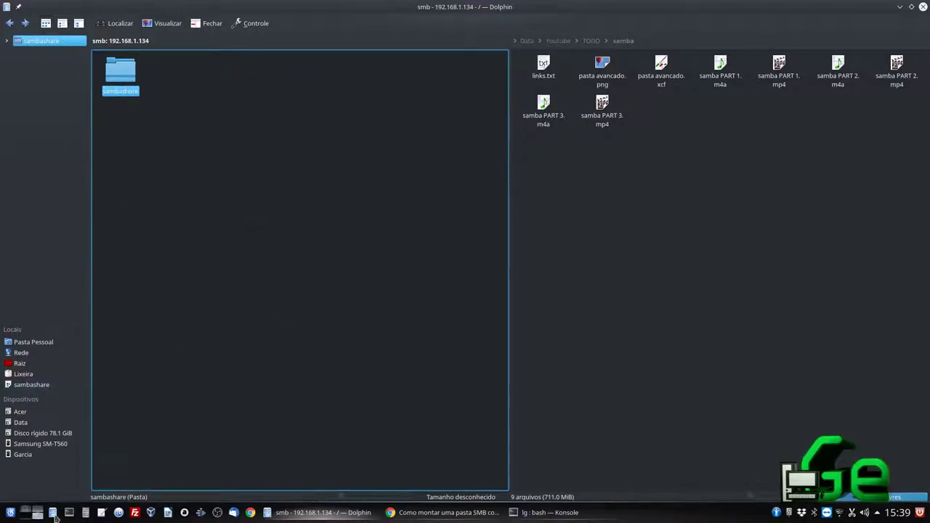
Step: Switch to another virtual desktop, view sambashare from Places in a new Dolphin window, and close that window
{"action": "key", "text": "ctrl+F2"}
{"action": "key", "text": "super+e"}
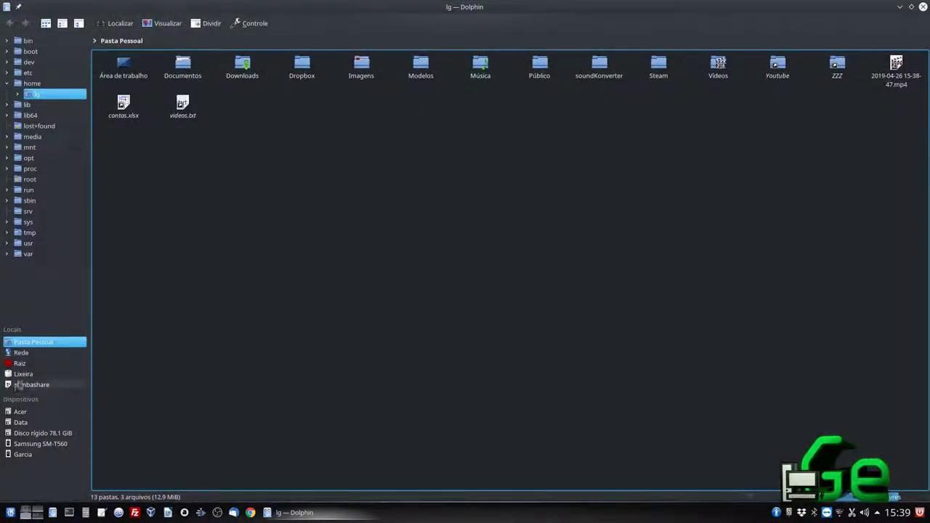
{"action": "left_click", "coordinate": [65, 385]}
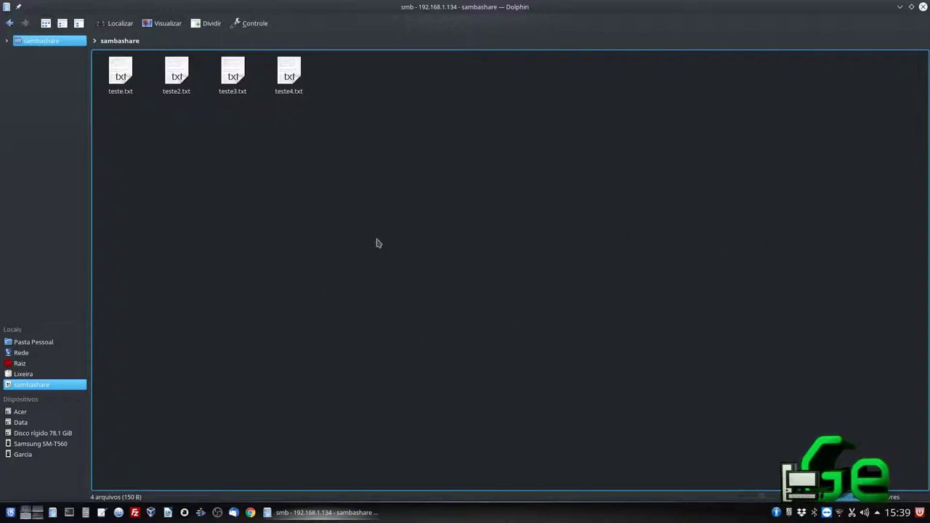
{"action": "left_click", "coordinate": [923, 7]}
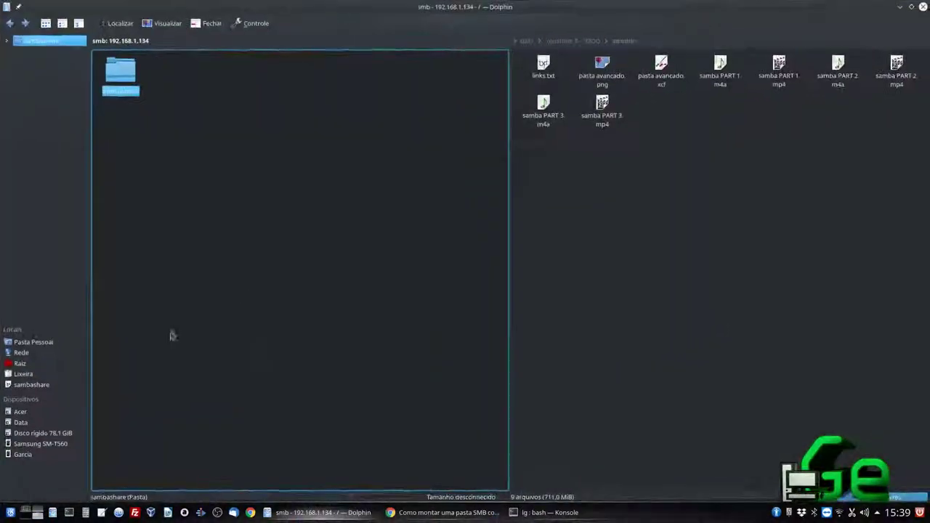
Step: Show the sambashare files from Places in the split Dolphin window, beside the local samba folder
{"action": "left_click", "coordinate": [33, 387]}
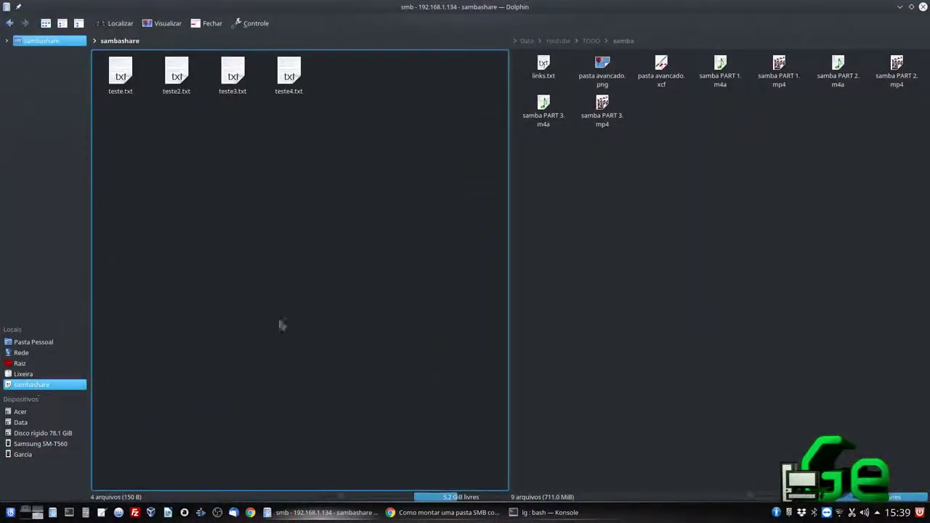
{"action": "left_click", "coordinate": [550, 245]}
{"action": "left_click", "coordinate": [348, 308]}
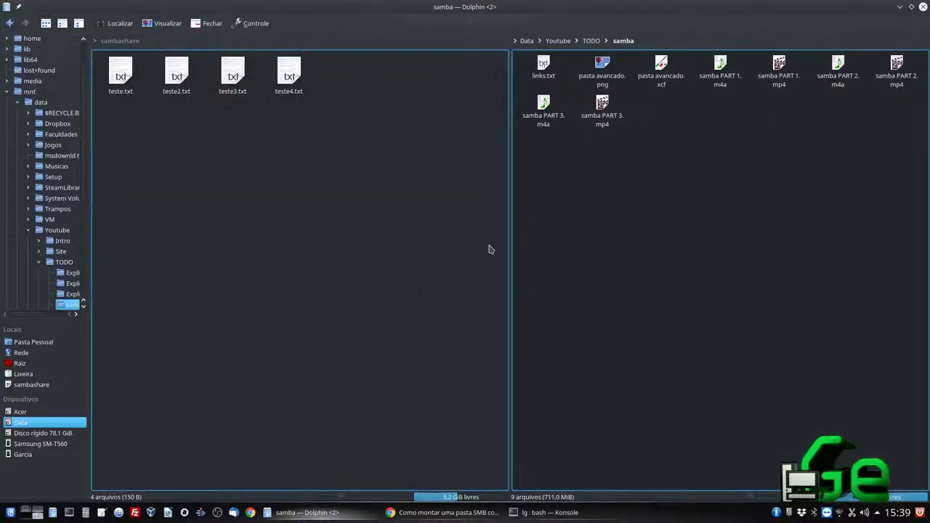
{"action": "left_click", "coordinate": [562, 217]}
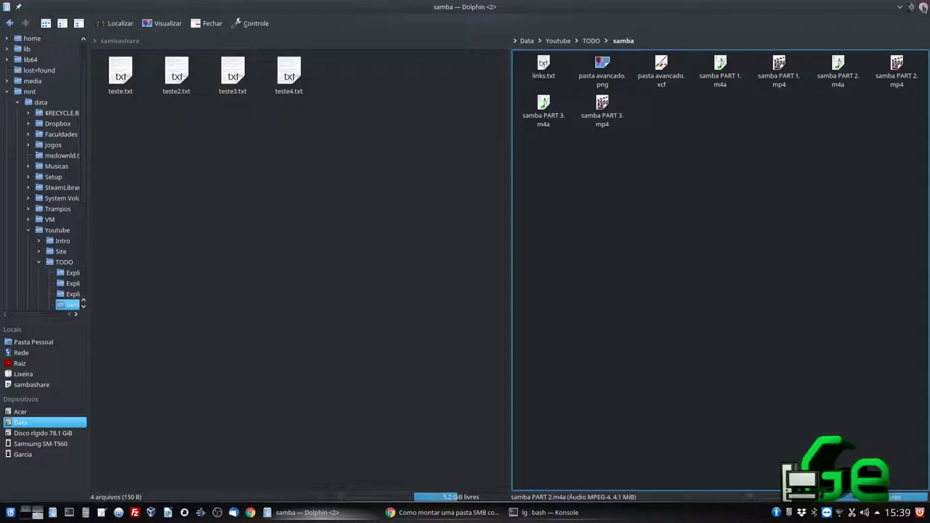
Step: Close the split Dolphin window, the browser and the Konsole terminal to clear the desktop
{"action": "left_click", "coordinate": [923, 6]}
{"action": "left_click", "coordinate": [922, 6]}
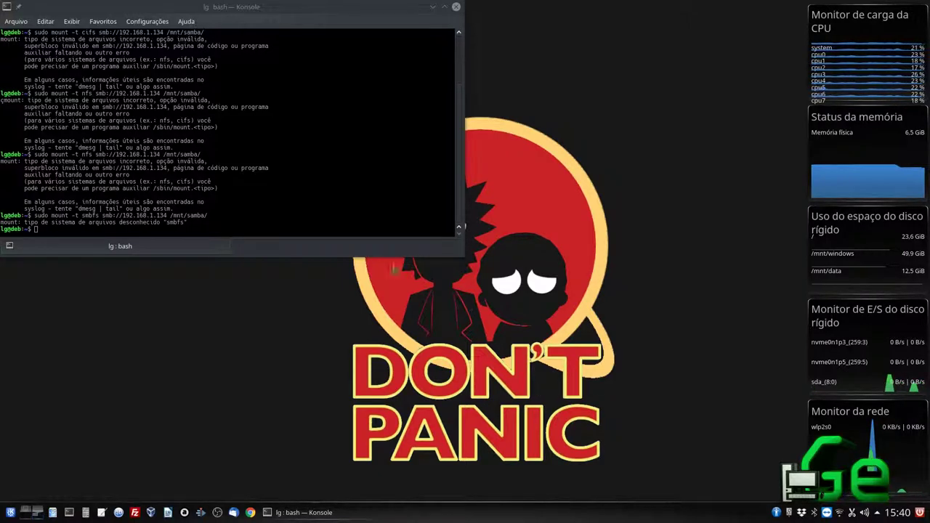
{"action": "left_click_drag", "start_coordinate": [369, 7], "coordinate": [557, 67]}
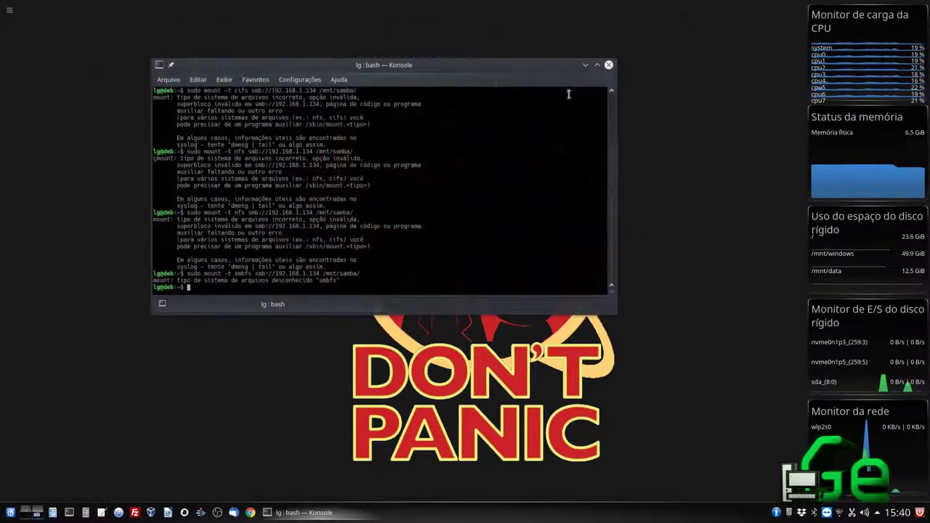
{"action": "left_click", "coordinate": [606, 70]}
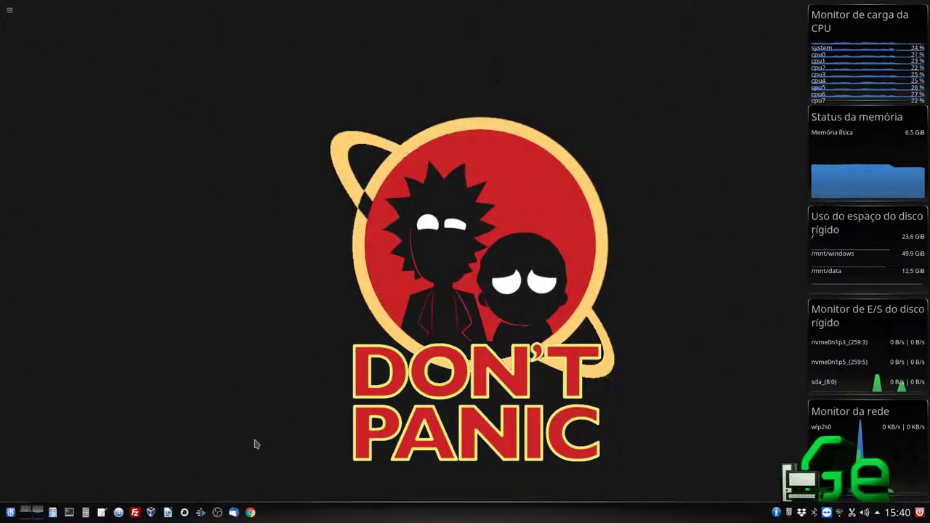